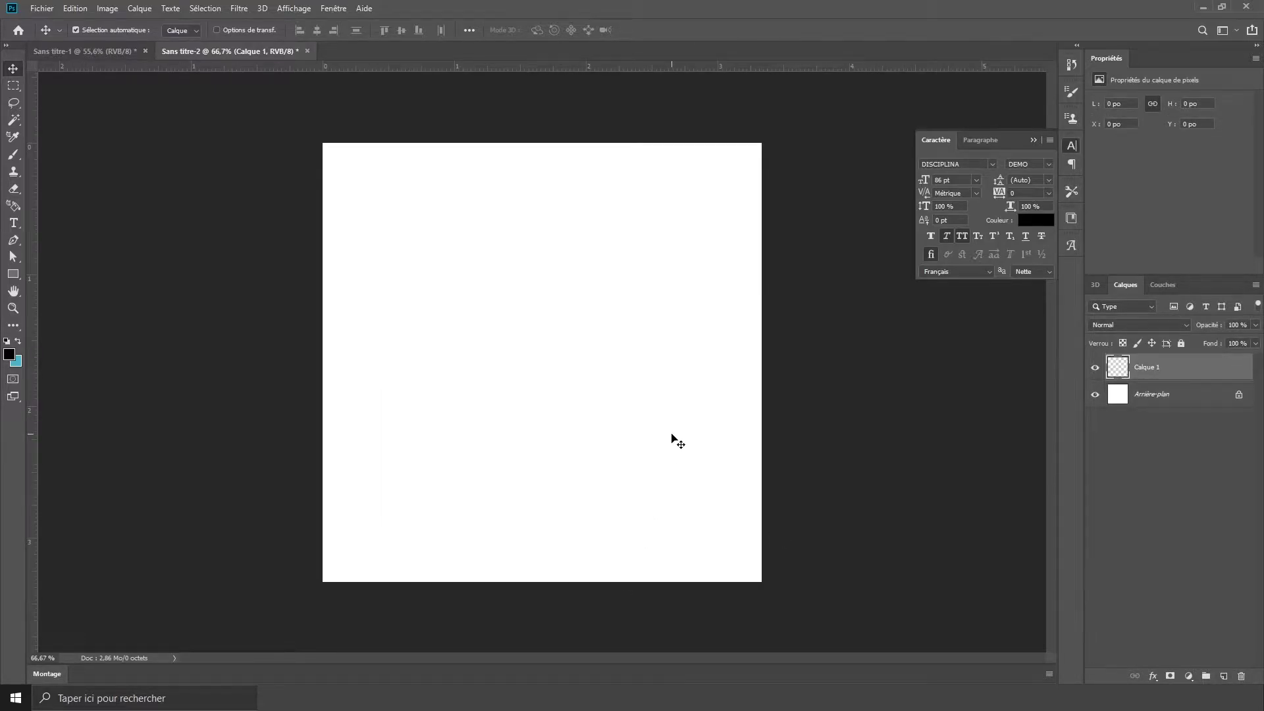
Place the game landscape image on the white canvas and scale it up to about 23.7% so it covers the whole canvas
{"action": "scroll", "coordinate": [546, 446], "scroll_direction": "down", "scroll_amount": 2}
{"action": "scroll", "coordinate": [545, 445], "scroll_direction": "up", "scroll_amount": 2}
{"action": "scroll", "coordinate": [545, 445], "scroll_direction": "down", "scroll_amount": 1}
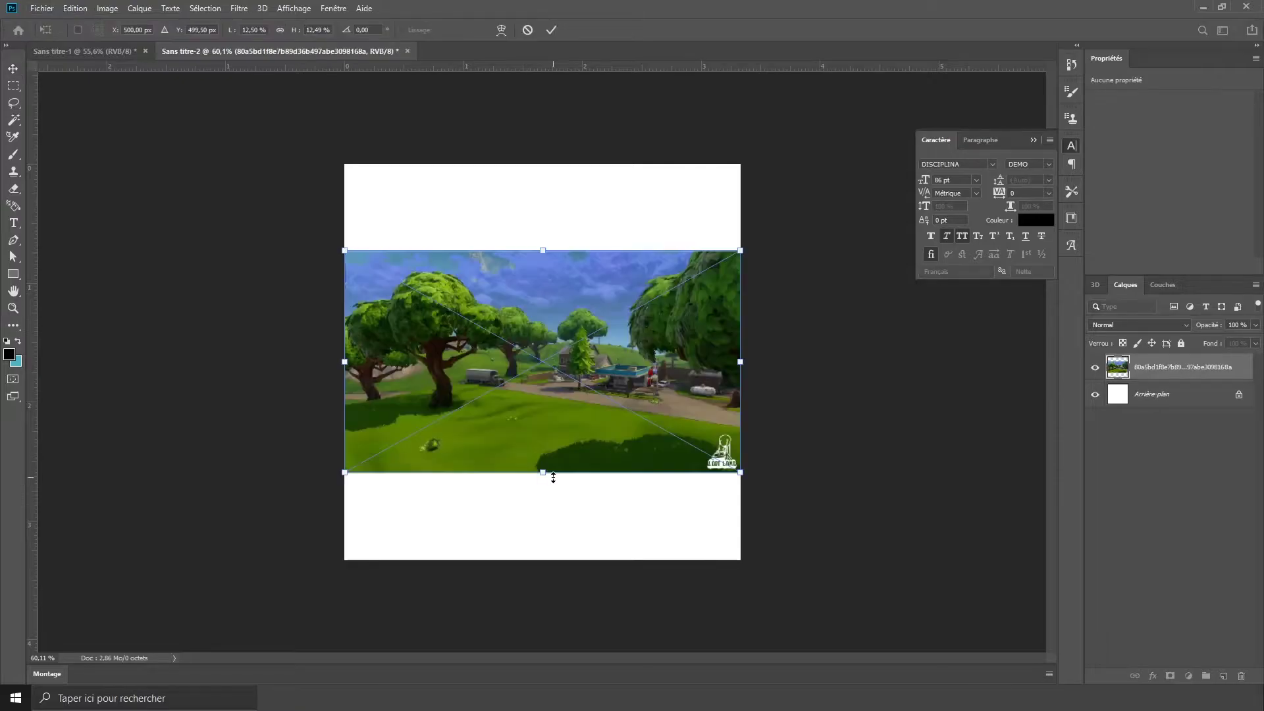
{"action": "left_click_drag", "start_coordinate": [553, 477], "coordinate": [584, 496]}
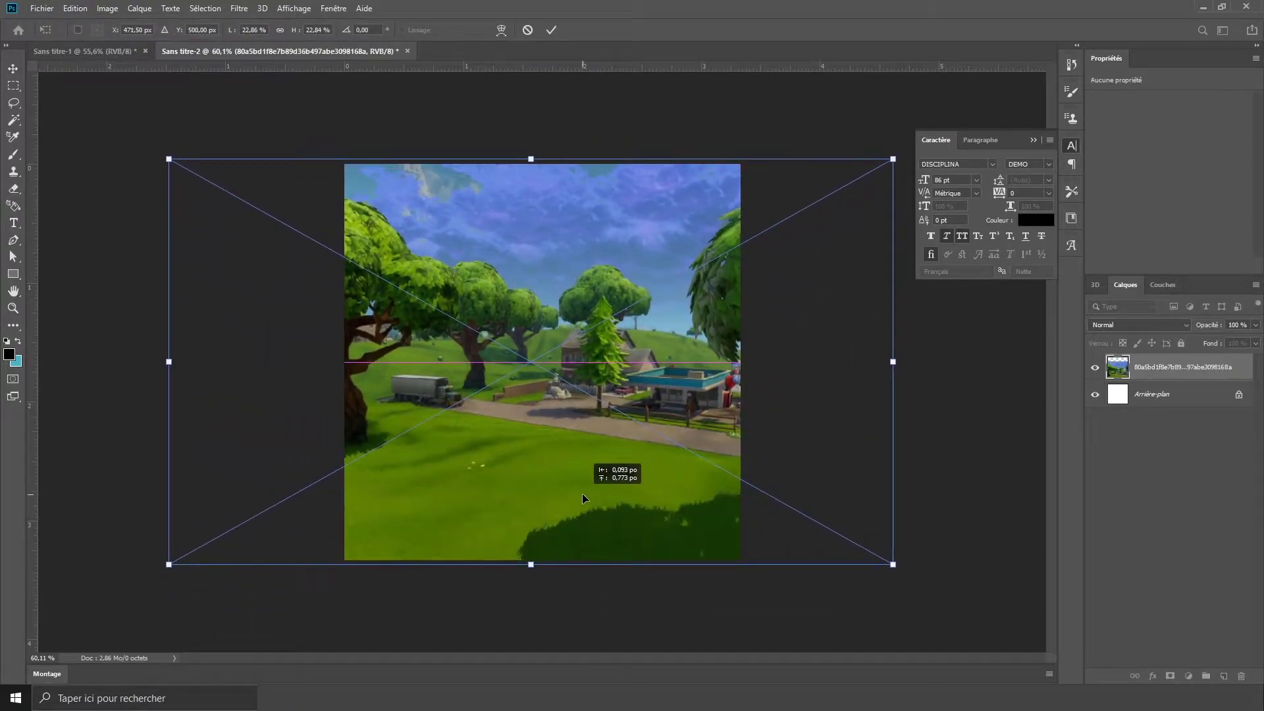
{"action": "left_click_drag", "start_coordinate": [532, 554], "coordinate": [556, 542]}
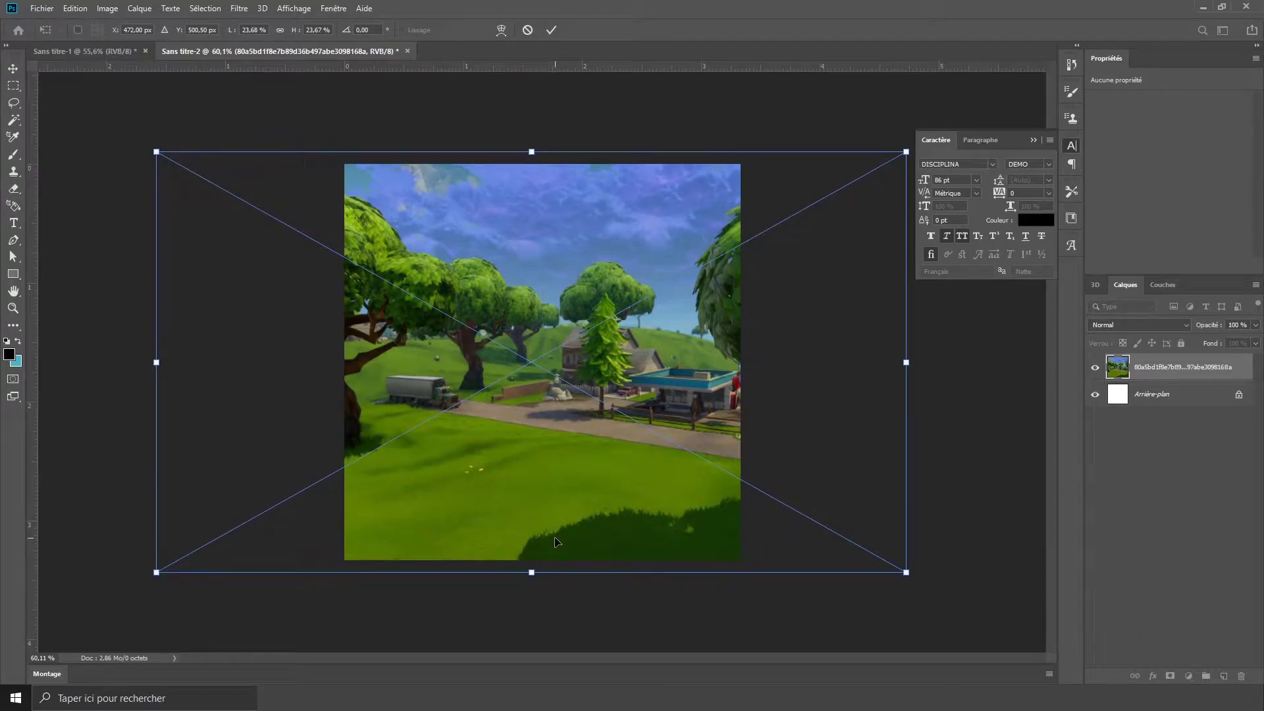
{"action": "key", "text": "Return"}
Add a black solid colour fill layer above the landscape image and lower its opacity to 90%
{"action": "left_click", "coordinate": [1189, 677]}
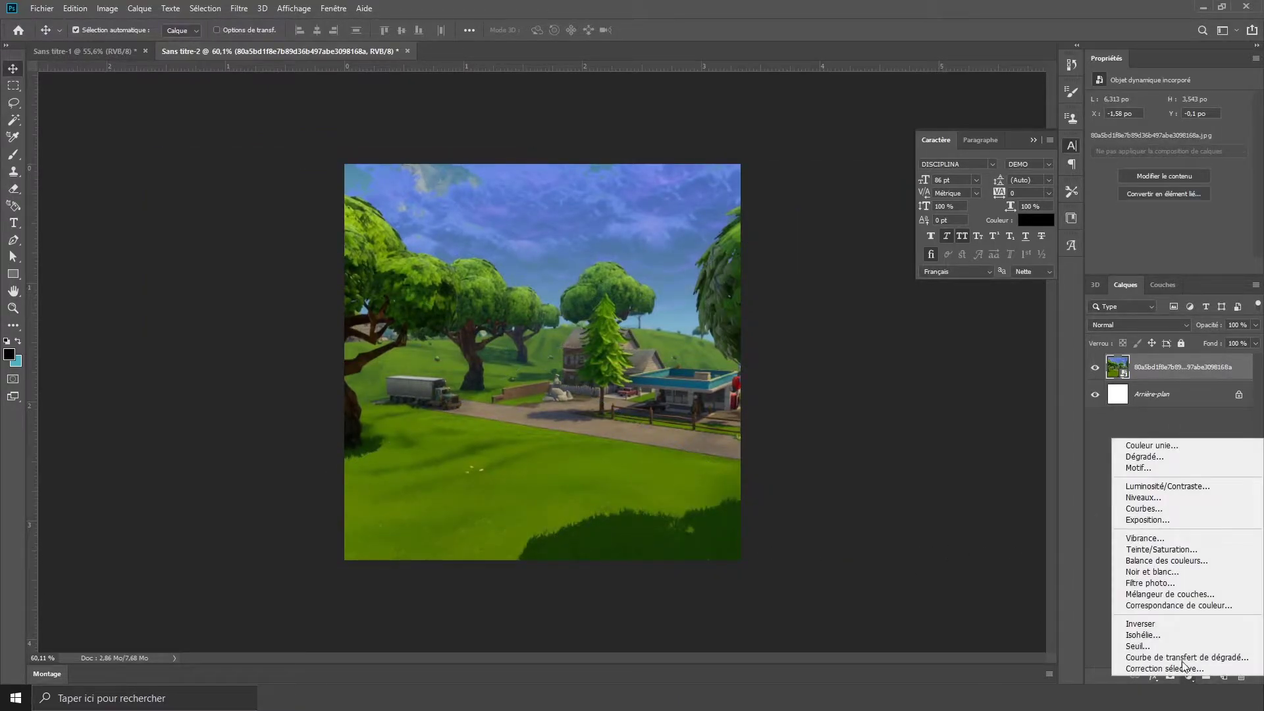
{"action": "left_click", "coordinate": [1146, 539]}
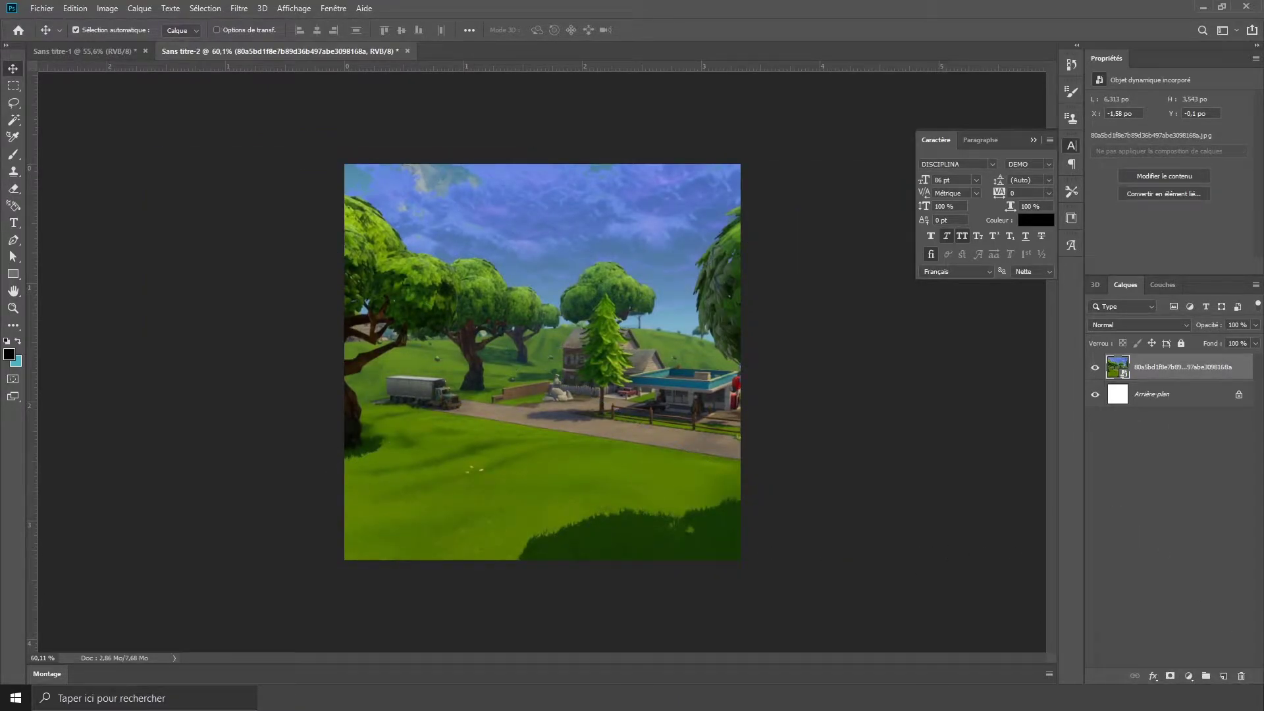
{"action": "left_click", "coordinate": [1196, 680]}
{"action": "left_click", "coordinate": [1159, 451]}
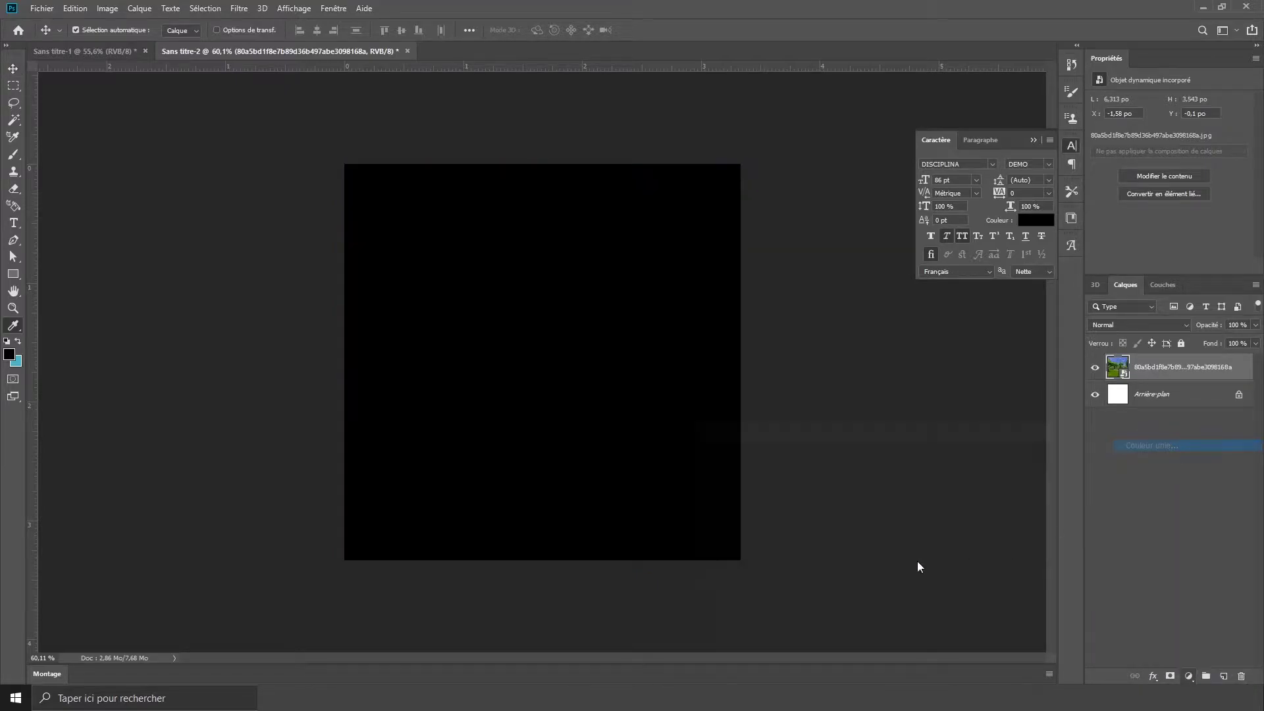
{"action": "left_click", "coordinate": [1038, 447]}
{"action": "left_click", "coordinate": [1256, 325]}
{"action": "left_click_drag", "start_coordinate": [1254, 339], "coordinate": [1249, 344]}
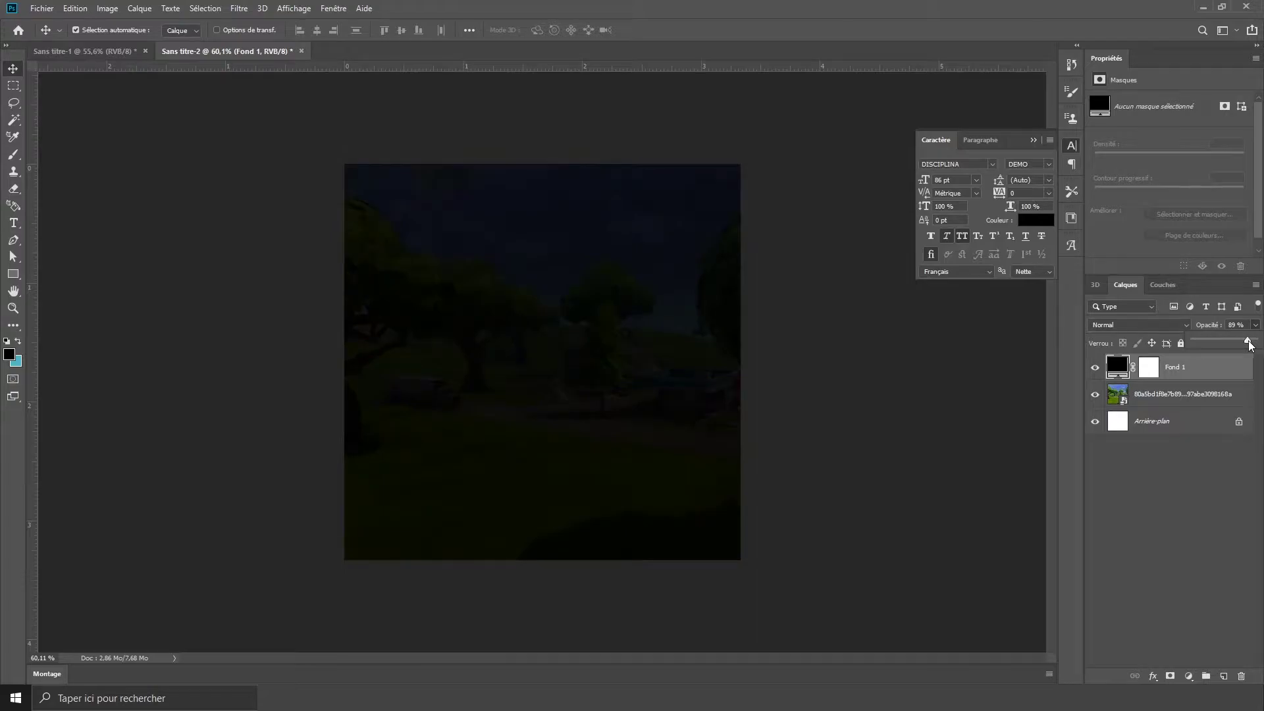
{"action": "left_click_drag", "start_coordinate": [1251, 344], "coordinate": [1251, 344]}
Add a Black & White adjustment layer directly above the landscape image, beneath the black fill
{"action": "left_click", "coordinate": [1174, 403]}
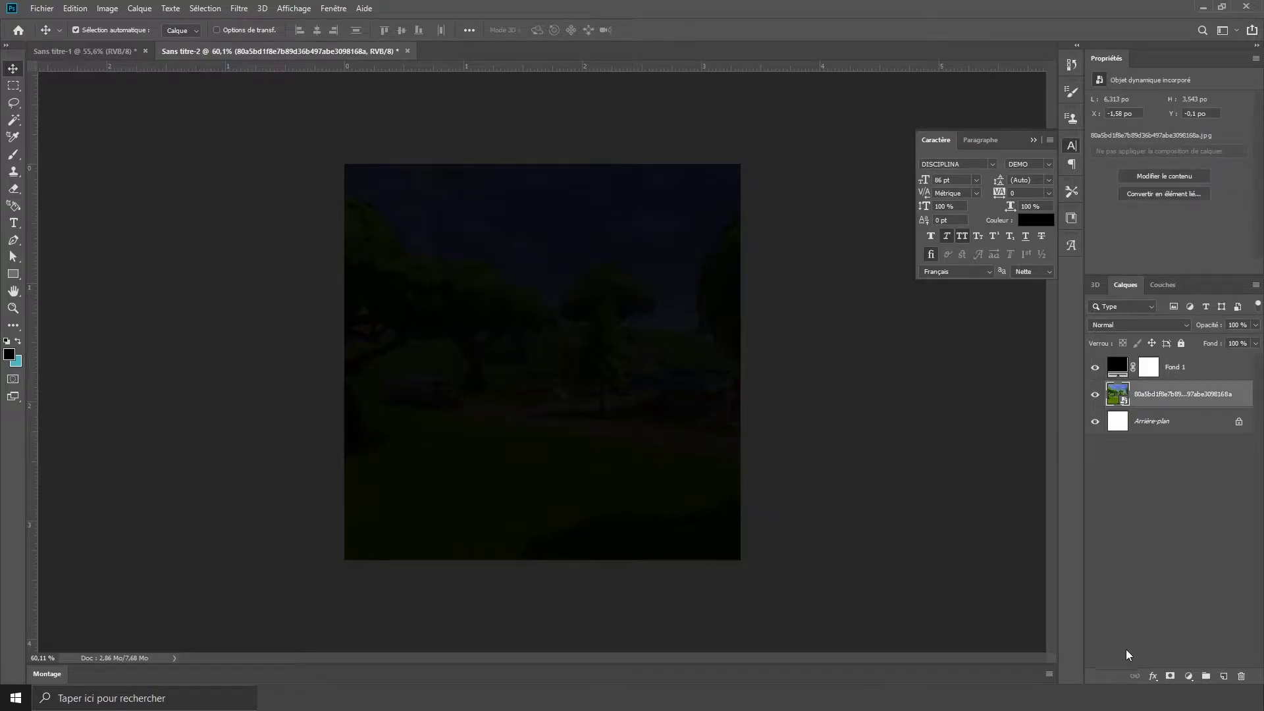
{"action": "left_click", "coordinate": [1188, 676]}
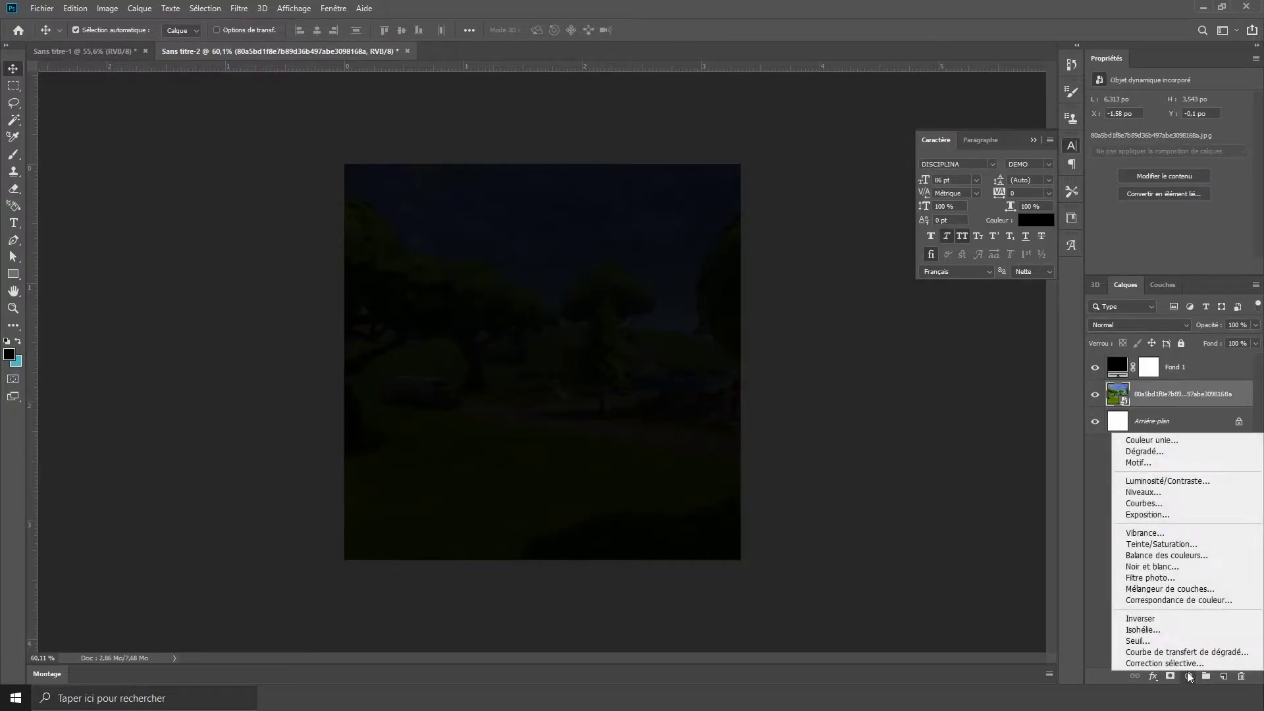
{"action": "left_click", "coordinate": [1169, 567]}
{"action": "scroll", "coordinate": [659, 464], "scroll_direction": "down", "scroll_amount": 2}
{"action": "scroll", "coordinate": [659, 464], "scroll_direction": "up", "scroll_amount": 4}
{"action": "scroll", "coordinate": [658, 464], "scroll_direction": "down", "scroll_amount": 2}
{"action": "scroll", "coordinate": [658, 464], "scroll_direction": "up", "scroll_amount": 2}
{"action": "scroll", "coordinate": [659, 464], "scroll_direction": "down", "scroll_amount": 3}
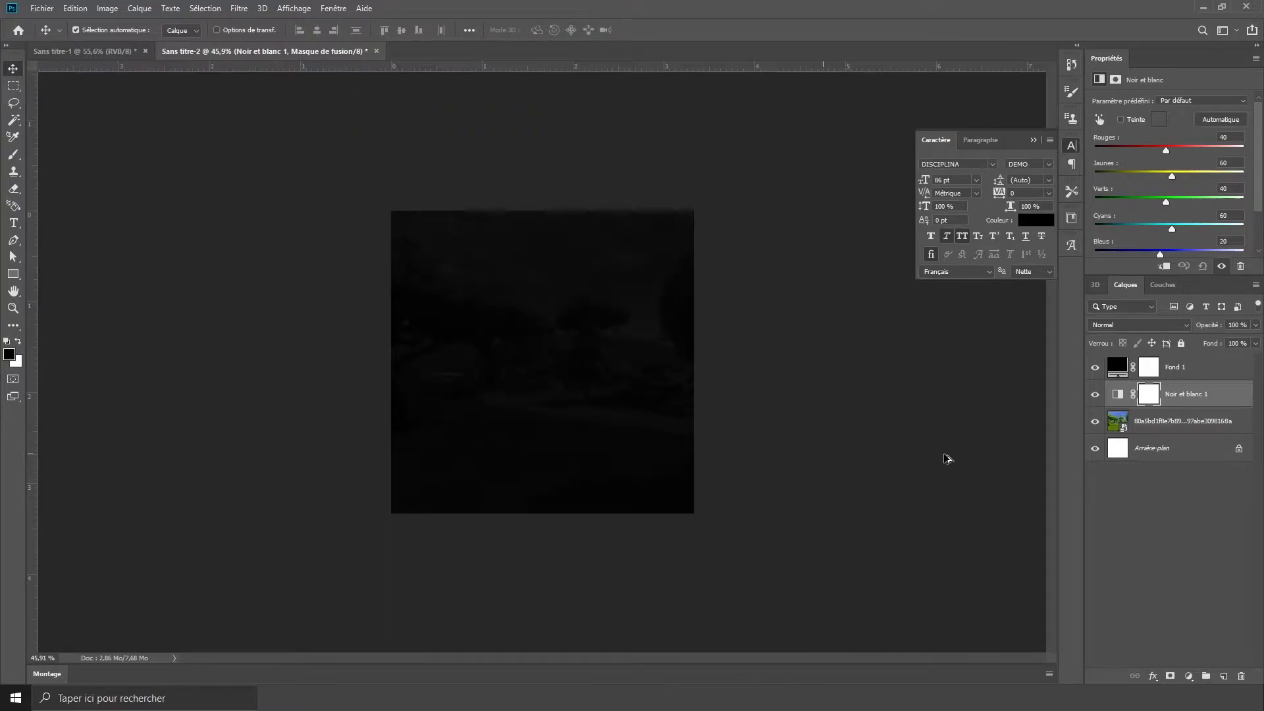
Raise the black fill layer's opacity slightly above 90% to darken the background further
{"action": "left_click", "coordinate": [1195, 369]}
{"action": "left_click", "coordinate": [1255, 326]}
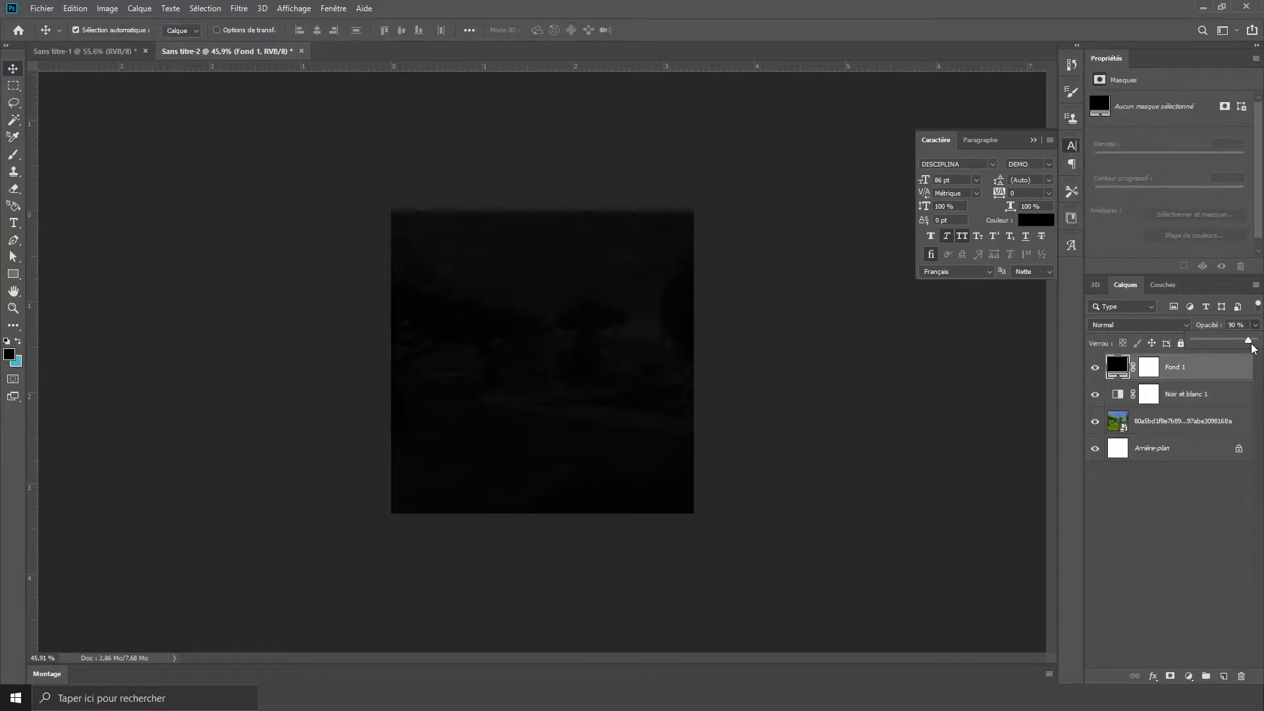
{"action": "left_click_drag", "start_coordinate": [1252, 343], "coordinate": [1254, 344]}
{"action": "left_click", "coordinate": [895, 376]}
{"action": "scroll", "coordinate": [678, 463], "scroll_direction": "up", "scroll_amount": 7}
{"action": "scroll", "coordinate": [678, 464], "scroll_direction": "down", "scroll_amount": 3}
{"action": "scroll", "coordinate": [582, 482], "scroll_direction": "up", "scroll_amount": 1}
{"action": "scroll", "coordinate": [584, 485], "scroll_direction": "down", "scroll_amount": 1}
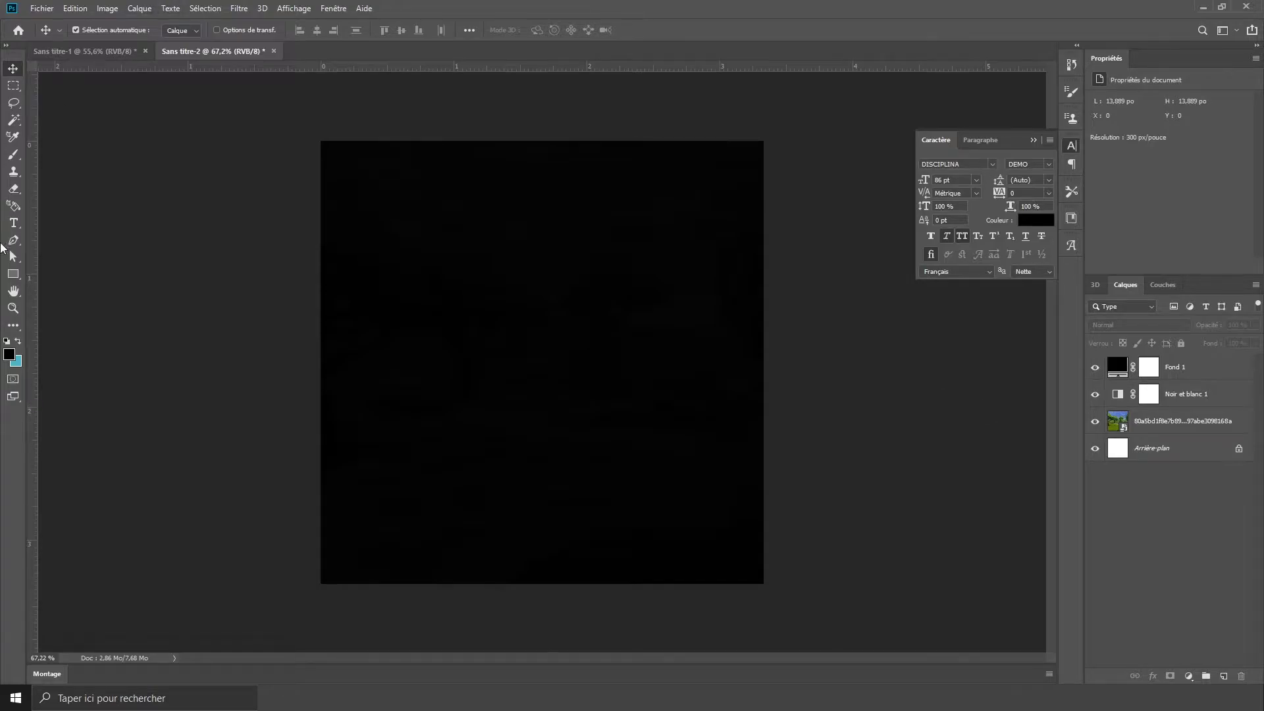
Add a text layer reading "TEXT" in the upper part of the canvas and commit it
{"action": "left_click", "coordinate": [15, 224]}
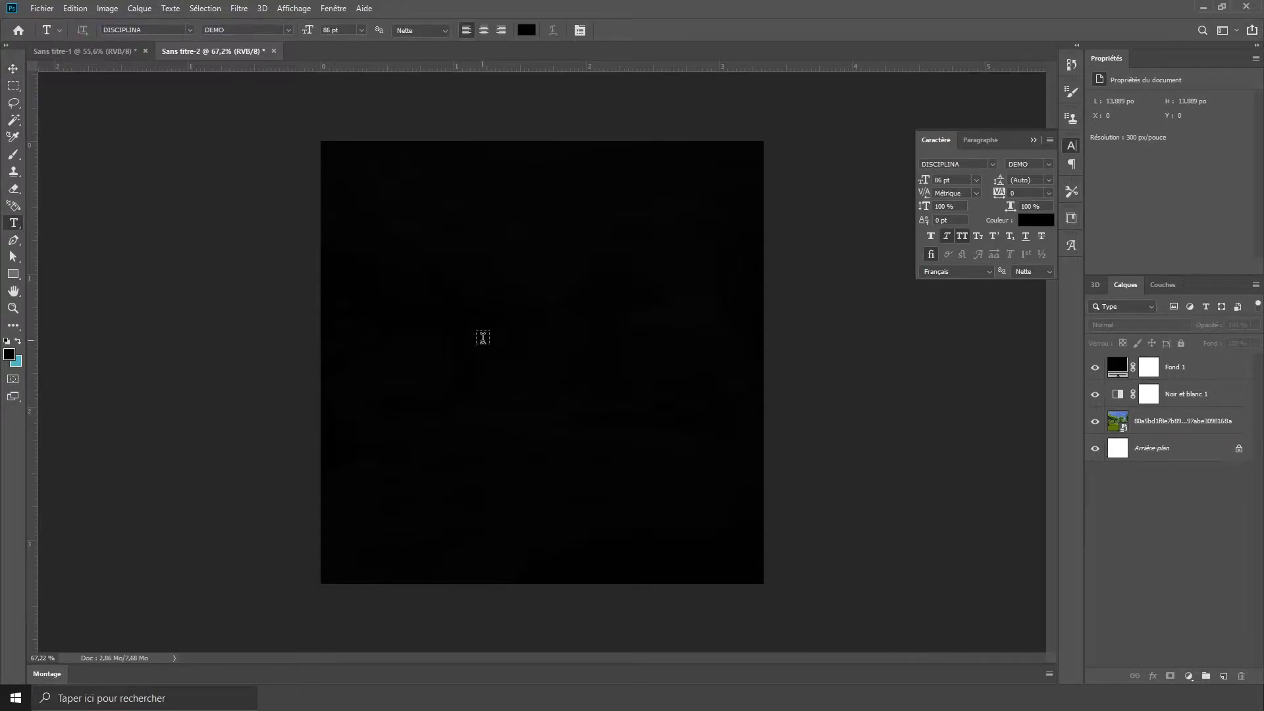
{"action": "left_click", "coordinate": [438, 308]}
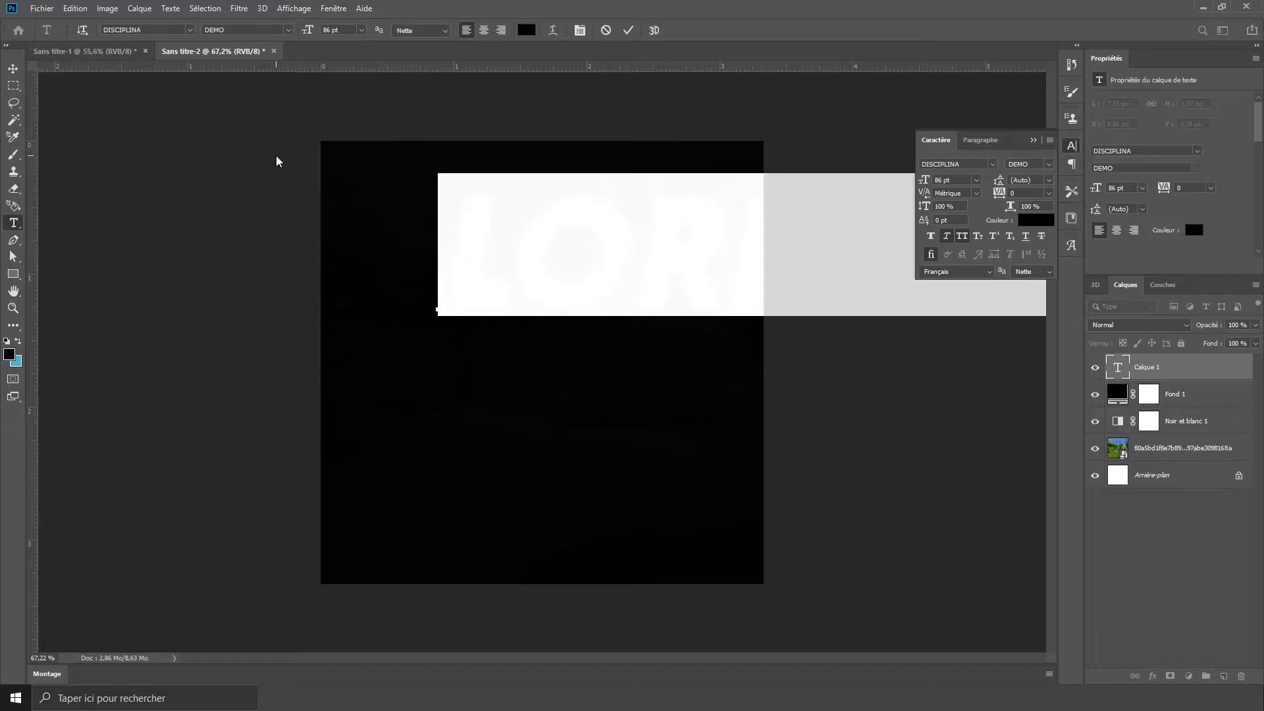
{"action": "type", "text": "TEXT"}
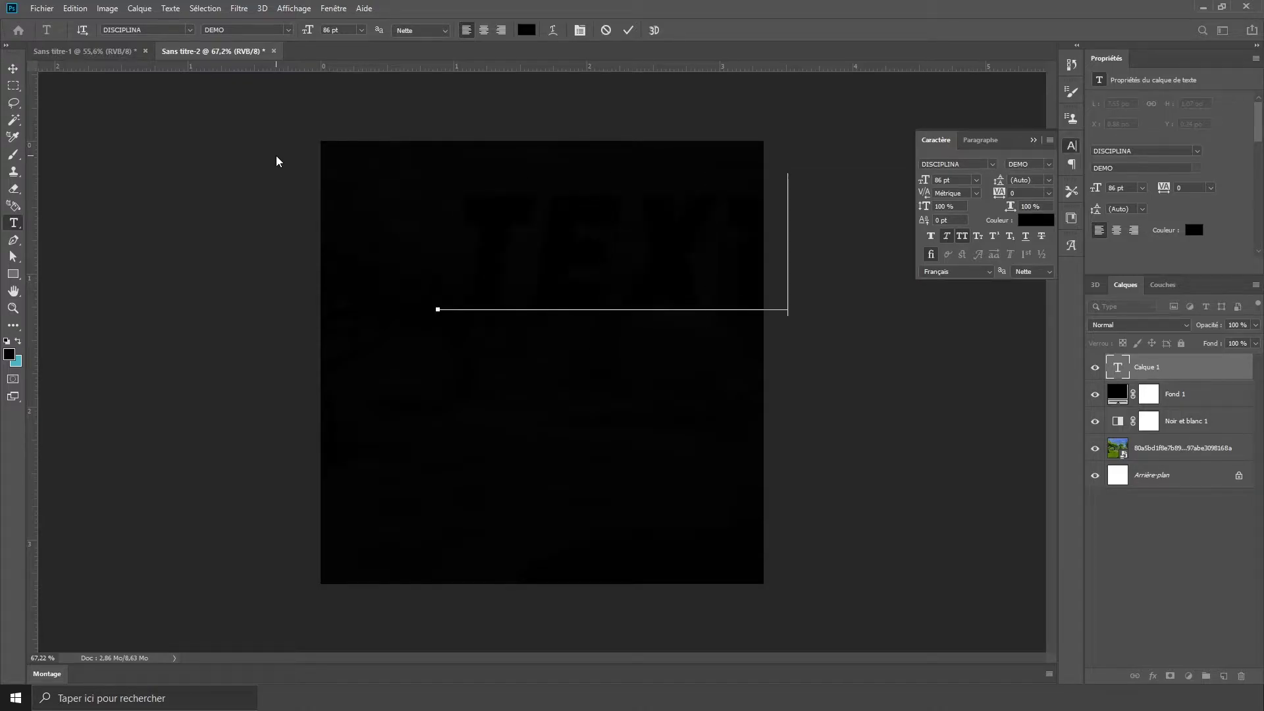
{"action": "left_click_drag", "start_coordinate": [457, 287], "coordinate": [824, 274]}
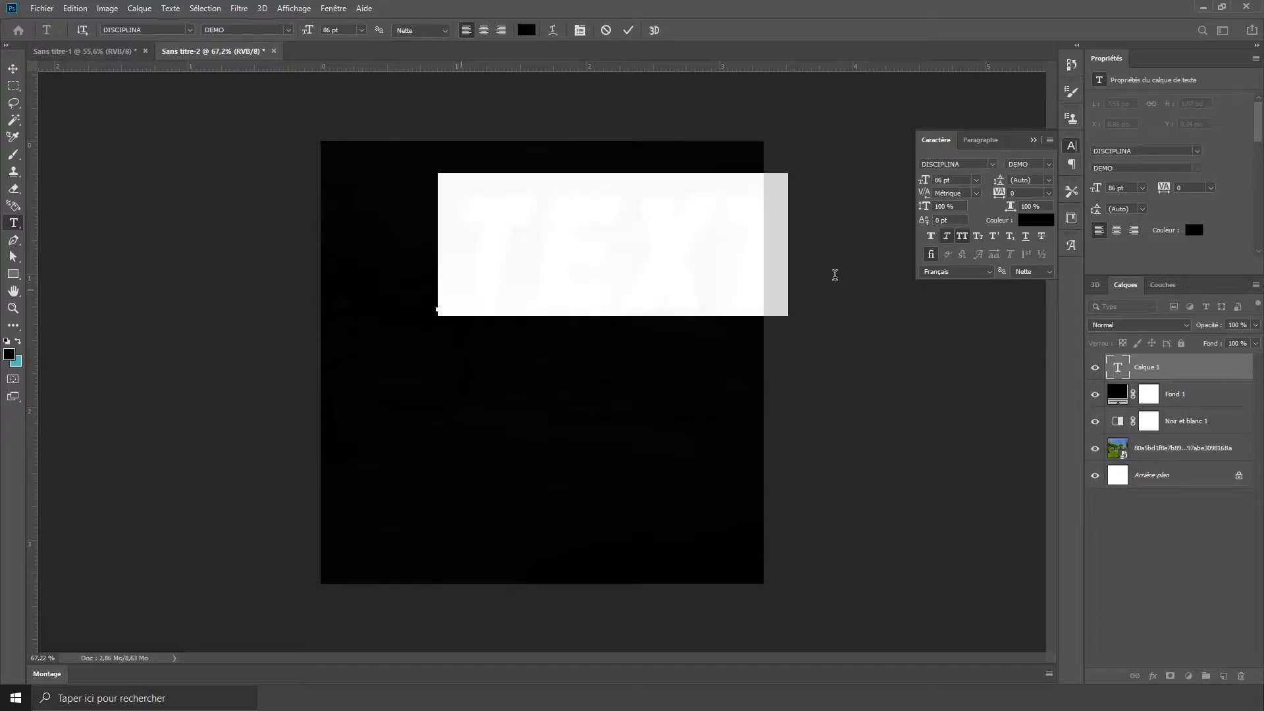
{"action": "left_click", "coordinate": [14, 68]}
Highlight the word TEXT and check its font and size in the character settings
{"action": "left_click", "coordinate": [13, 223]}
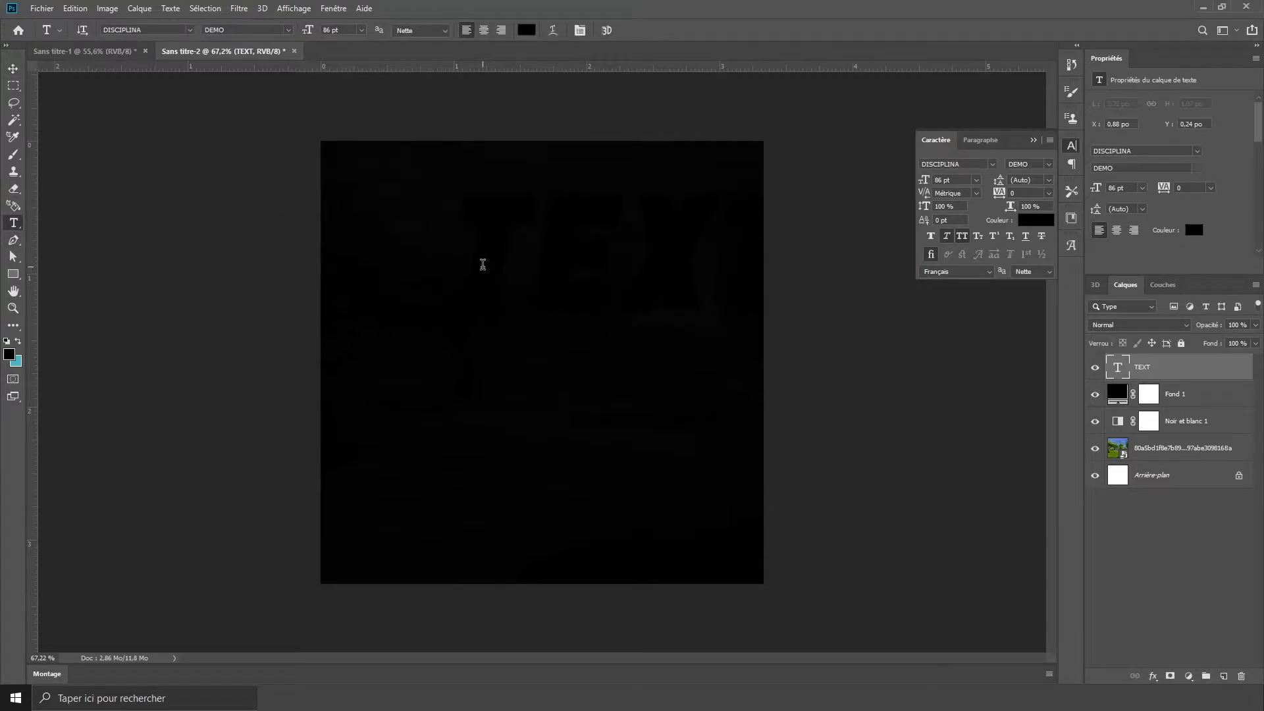
{"action": "left_click_drag", "start_coordinate": [483, 265], "coordinate": [866, 268]}
{"action": "left_click_drag", "start_coordinate": [454, 270], "coordinate": [932, 261]}
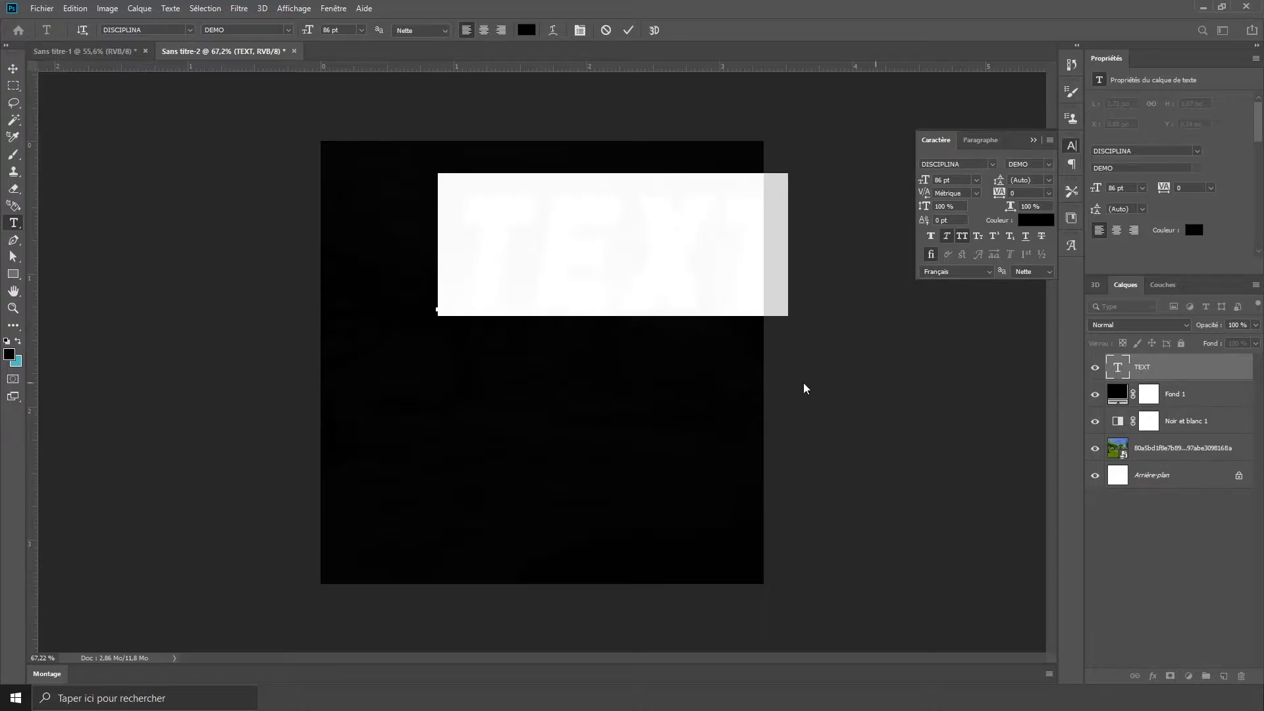
{"action": "left_click", "coordinate": [1034, 139]}
{"action": "left_click", "coordinate": [1072, 152]}
Move the TEXT layer down and left with Free Transform to about the middle of the canvas
{"action": "left_click", "coordinate": [13, 68]}
{"action": "key", "text": "ctrl+t"}
{"action": "left_click_drag", "start_coordinate": [602, 310], "coordinate": [580, 397]}
{"action": "key", "text": "Return"}
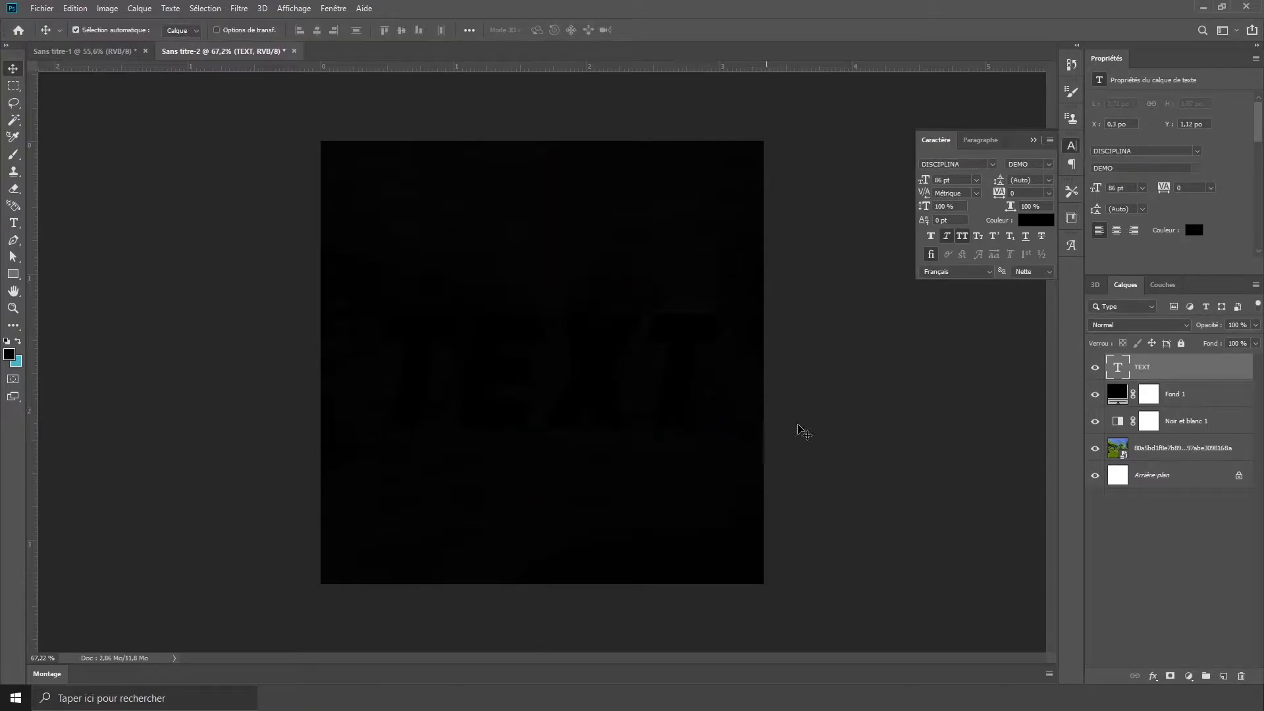
Apply a Color Overlay layer style in bright blue (#0090ff) to the TEXT layer
{"action": "double_click", "coordinate": [1208, 377]}
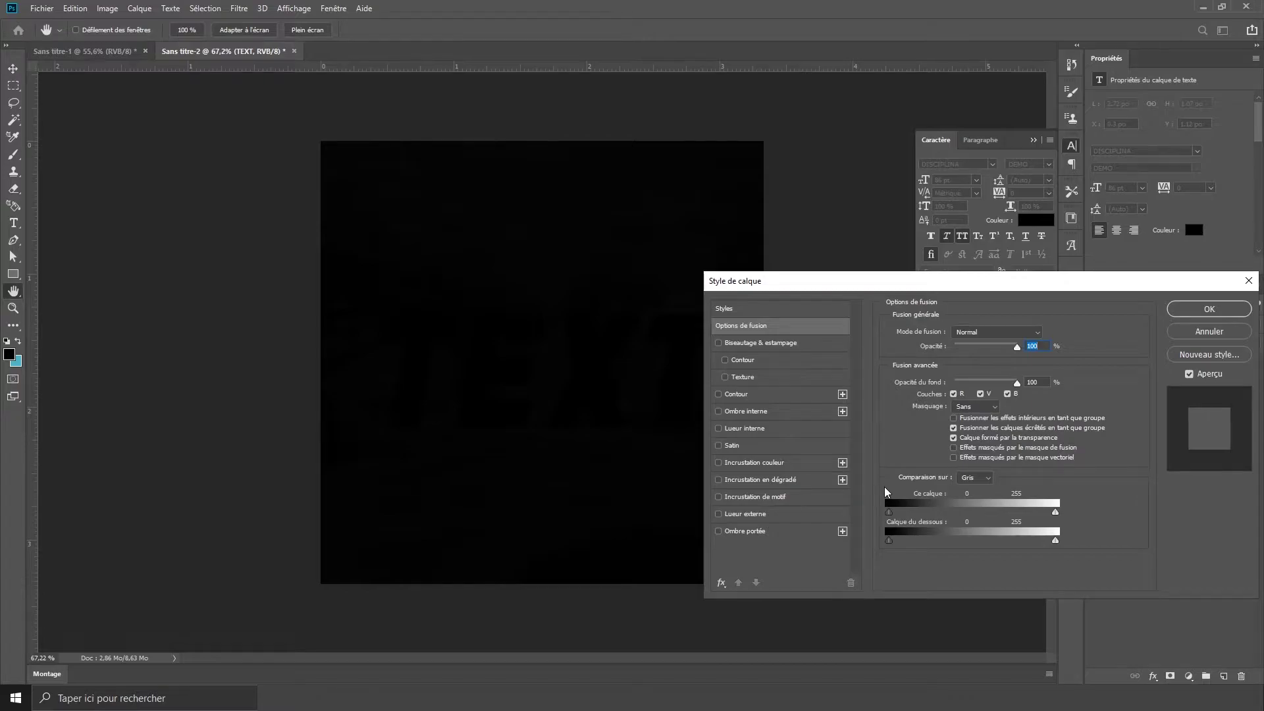
{"action": "left_click", "coordinate": [782, 461]}
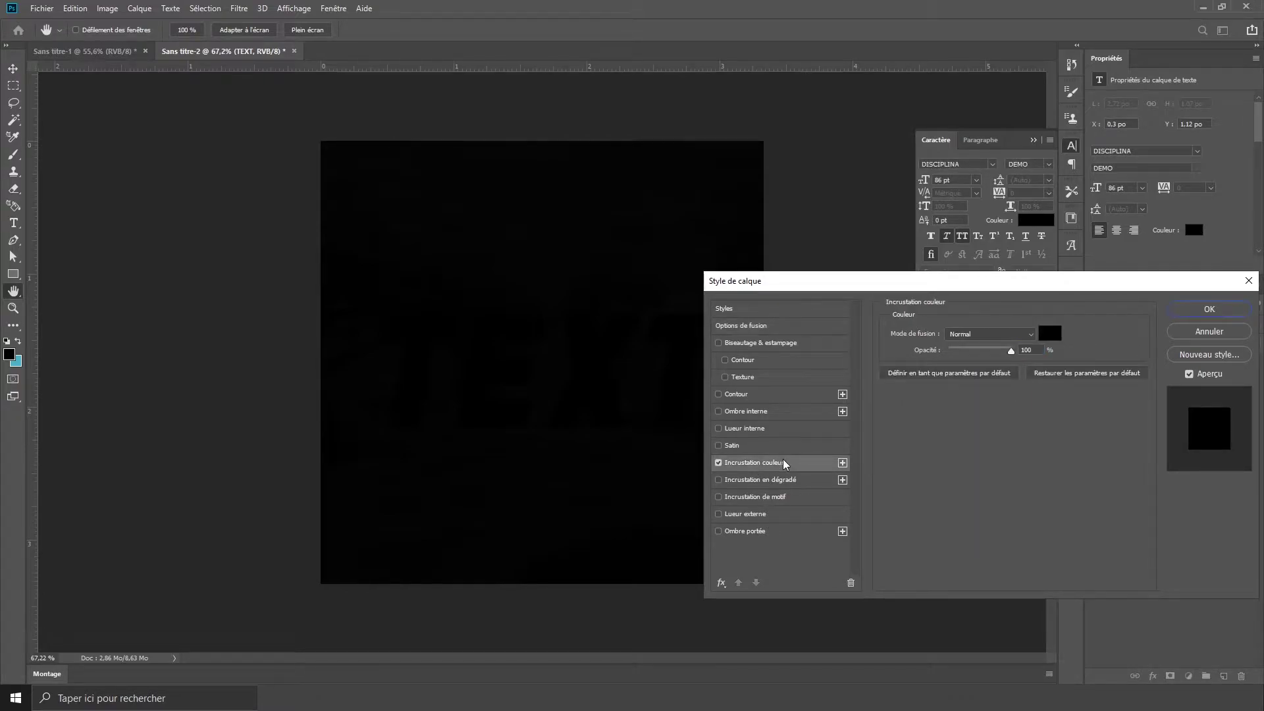
{"action": "left_click", "coordinate": [1050, 333]}
{"action": "left_click_drag", "start_coordinate": [885, 568], "coordinate": [882, 527]}
{"action": "left_click_drag", "start_coordinate": [854, 503], "coordinate": [972, 369]}
{"action": "left_click", "coordinate": [1013, 451]}
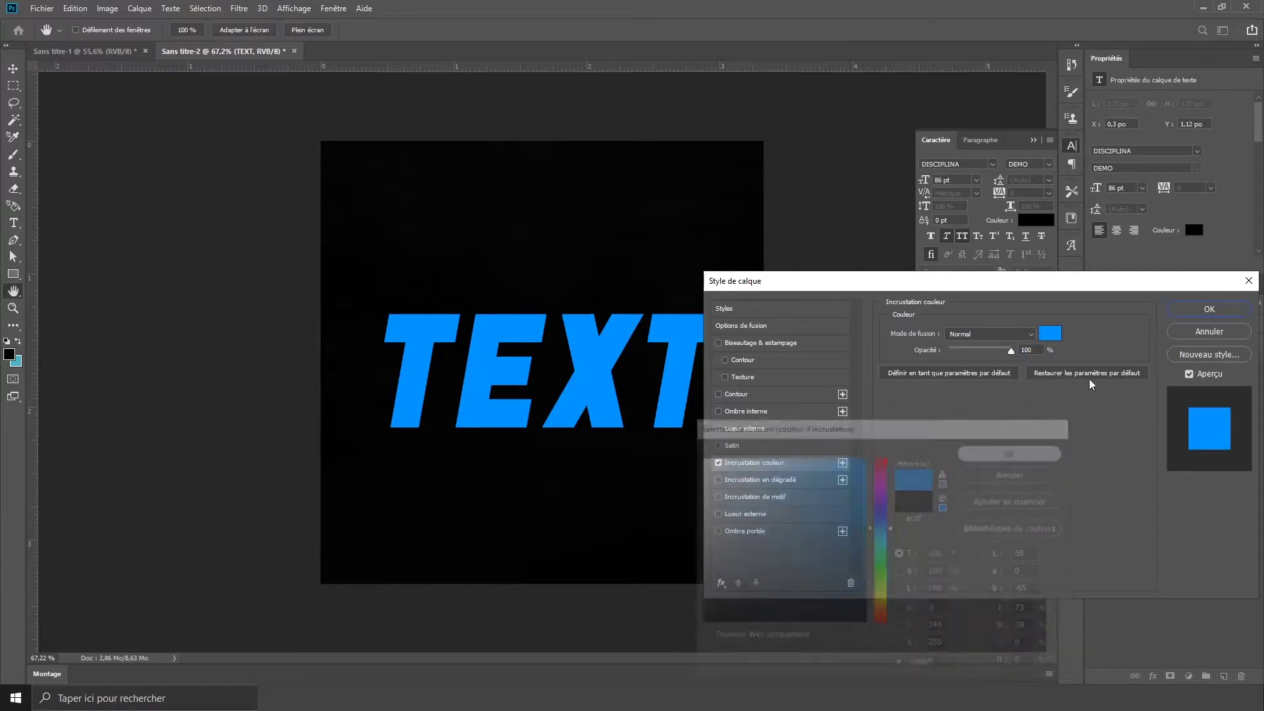
{"action": "left_click", "coordinate": [1209, 309]}
{"action": "scroll", "coordinate": [560, 487], "scroll_direction": "down", "scroll_amount": 2}
{"action": "scroll", "coordinate": [560, 487], "scroll_direction": "up", "scroll_amount": 3}
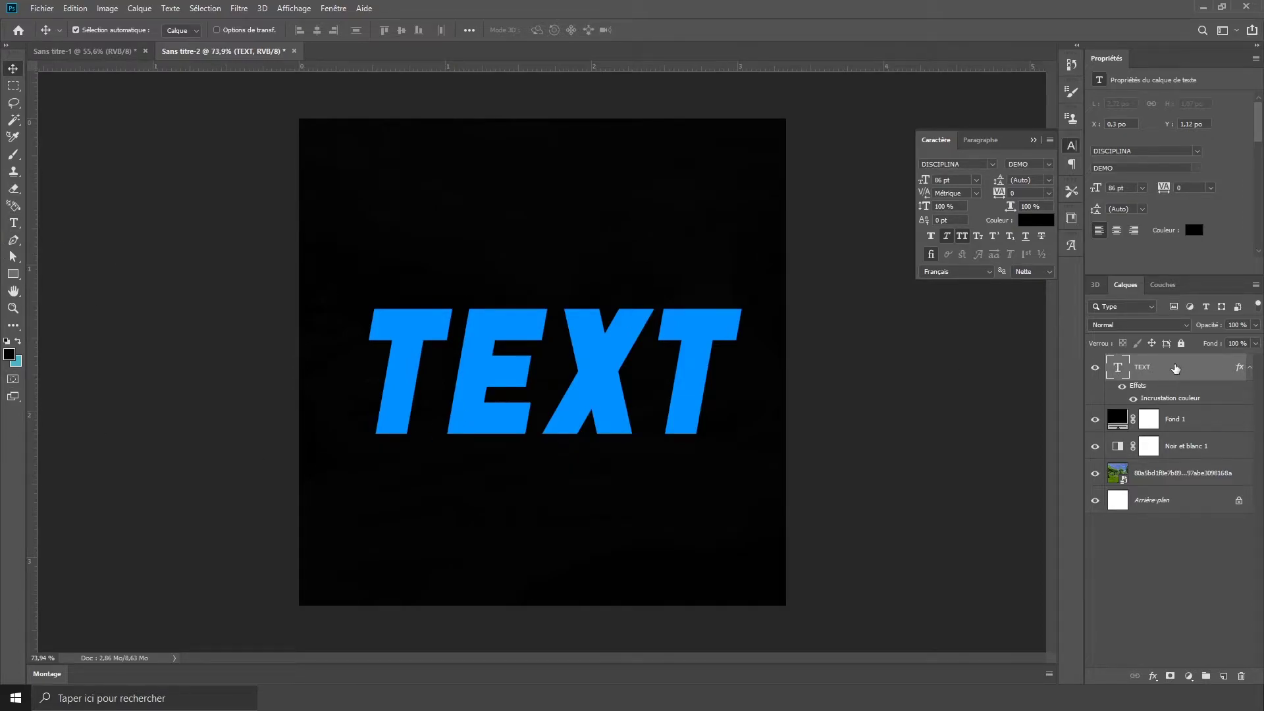
Convert the TEXT layer with its colour overlay into a smart object
{"action": "right_click", "coordinate": [1176, 369]}
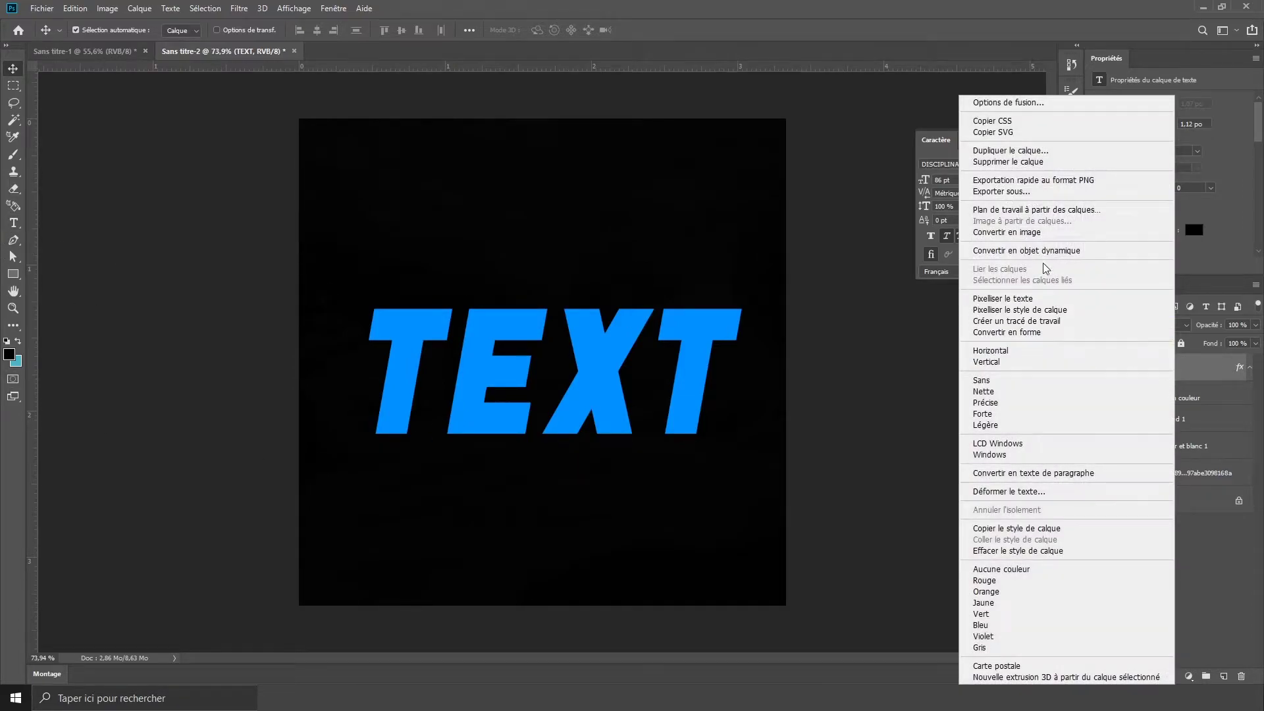
{"action": "left_click", "coordinate": [1043, 257]}
{"action": "scroll", "coordinate": [585, 437], "scroll_direction": "down", "scroll_amount": 2}
{"action": "scroll", "coordinate": [584, 437], "scroll_direction": "up", "scroll_amount": 3}
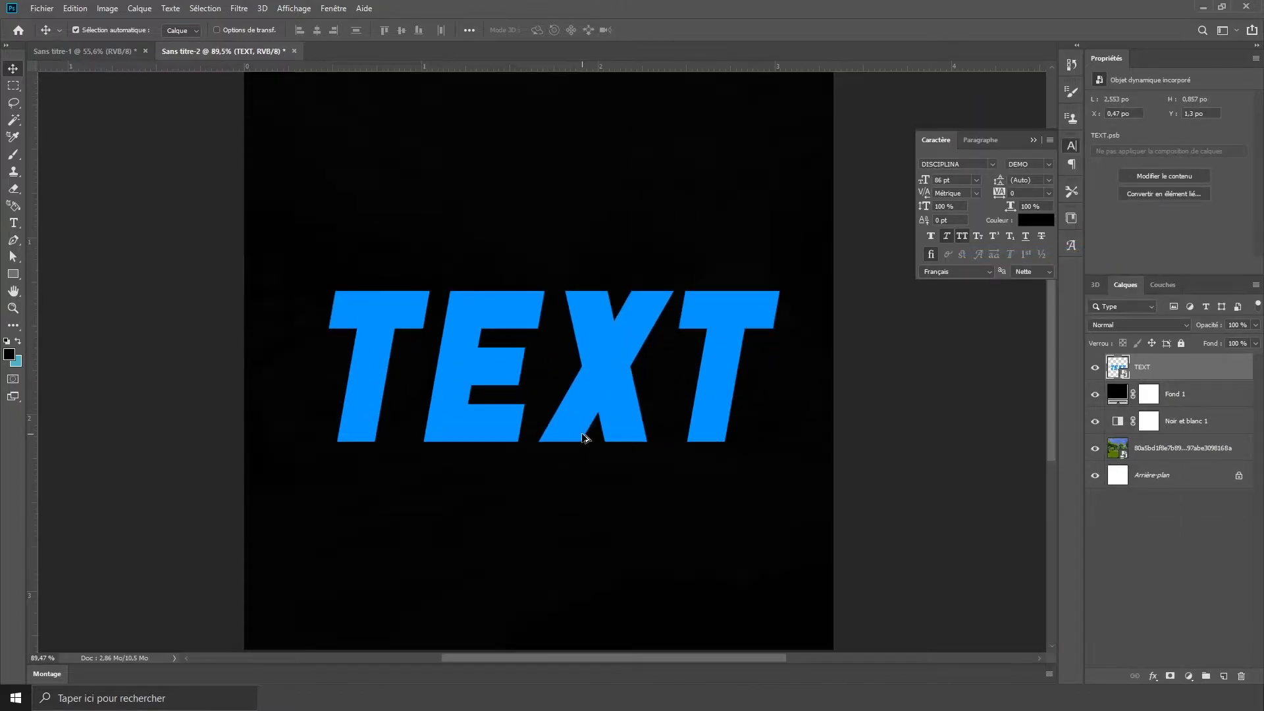
{"action": "scroll", "coordinate": [584, 437], "scroll_direction": "down", "scroll_amount": 2}
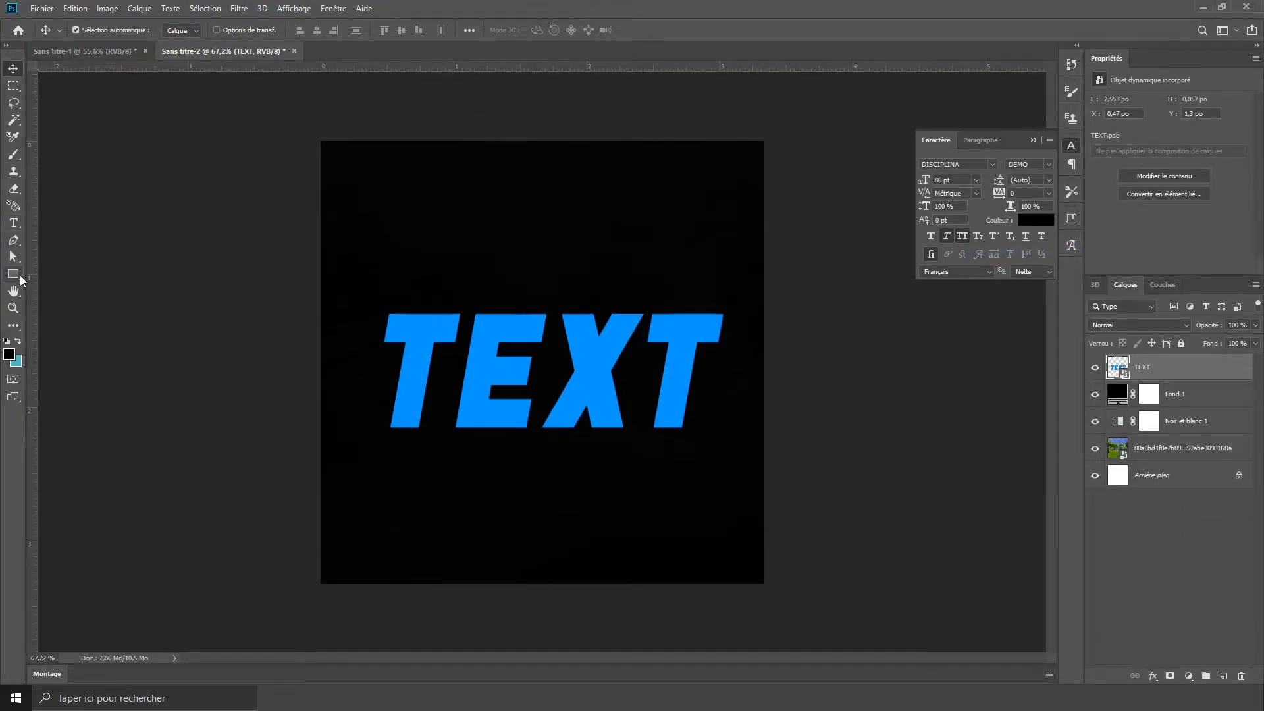
Draw a rectangle of about 1110 × 239 px over the lower half of the text and fill it with dark blue
{"action": "left_click", "coordinate": [18, 274]}
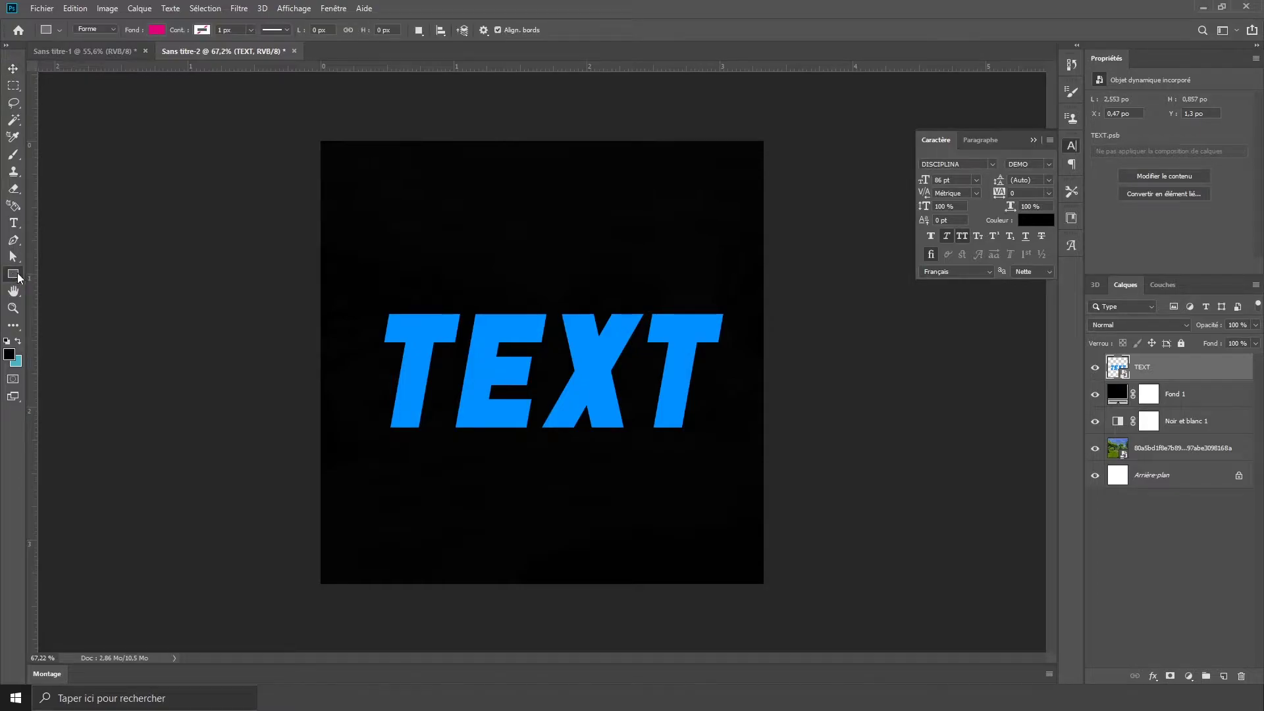
{"action": "left_click_drag", "start_coordinate": [324, 468], "coordinate": [817, 362]}
{"action": "left_click", "coordinate": [157, 30]}
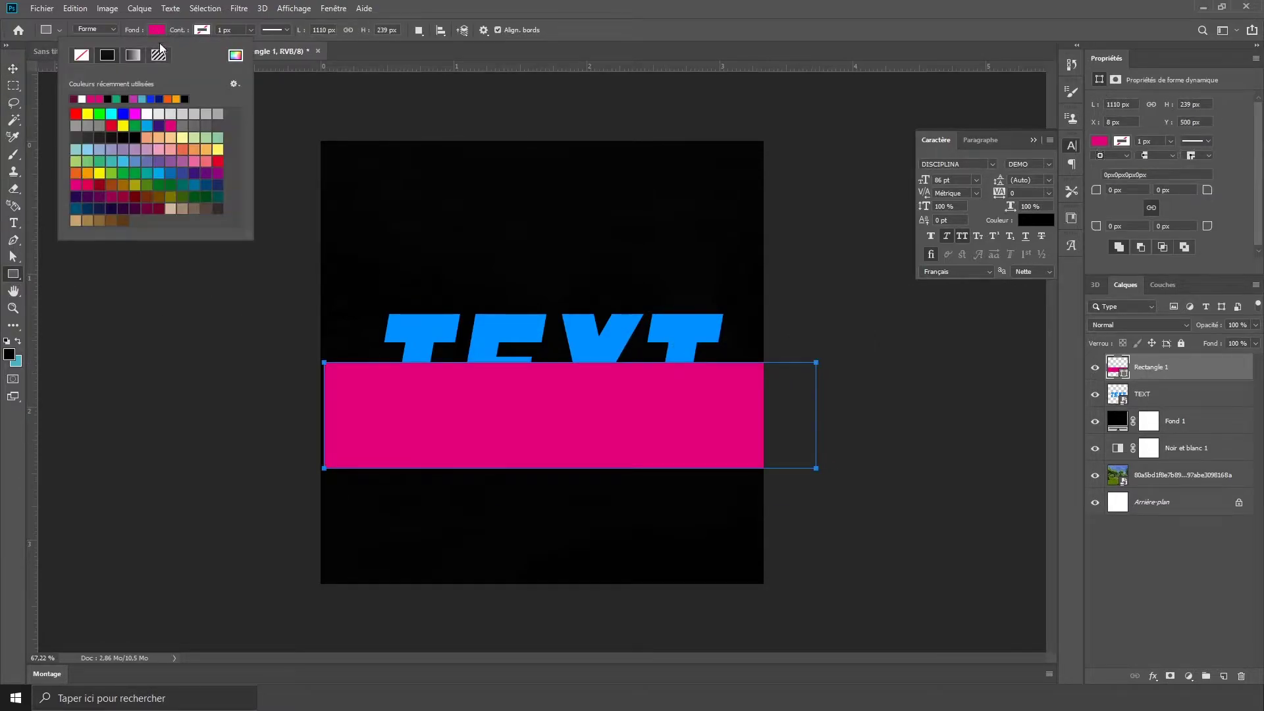
{"action": "left_click", "coordinate": [236, 56]}
{"action": "left_click", "coordinate": [431, 327]}
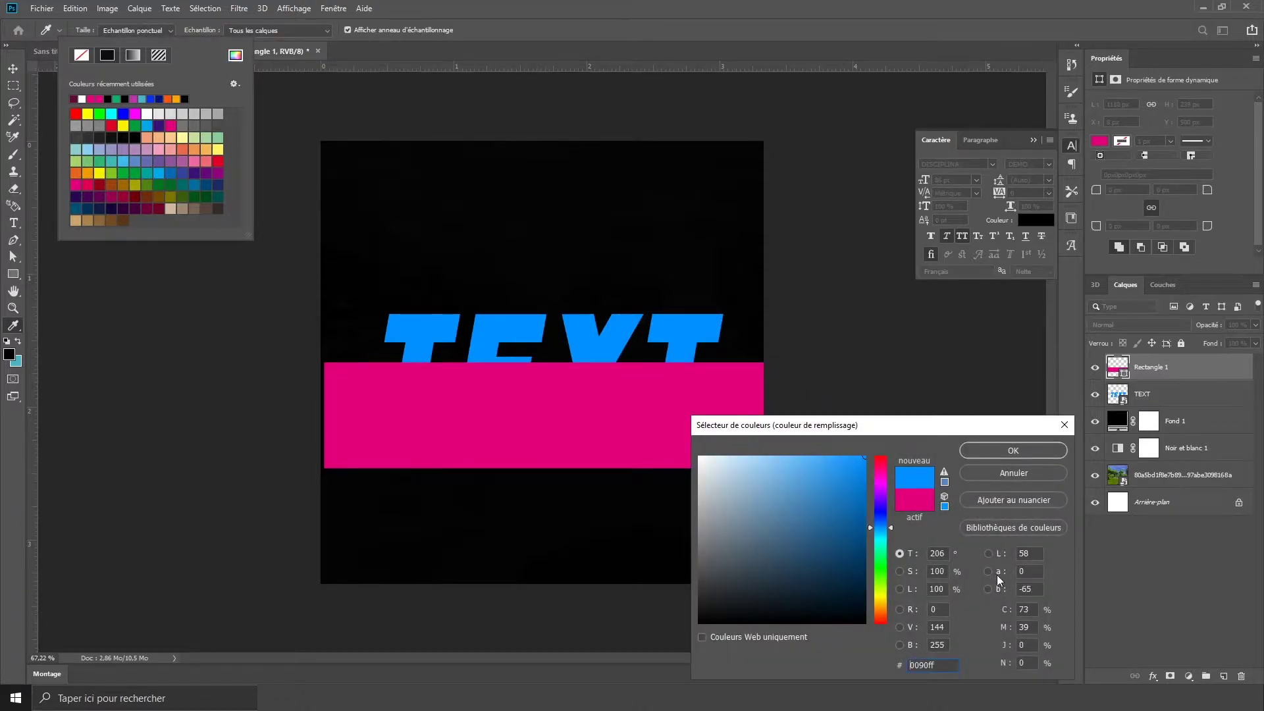
{"action": "left_click_drag", "start_coordinate": [863, 519], "coordinate": [859, 545]}
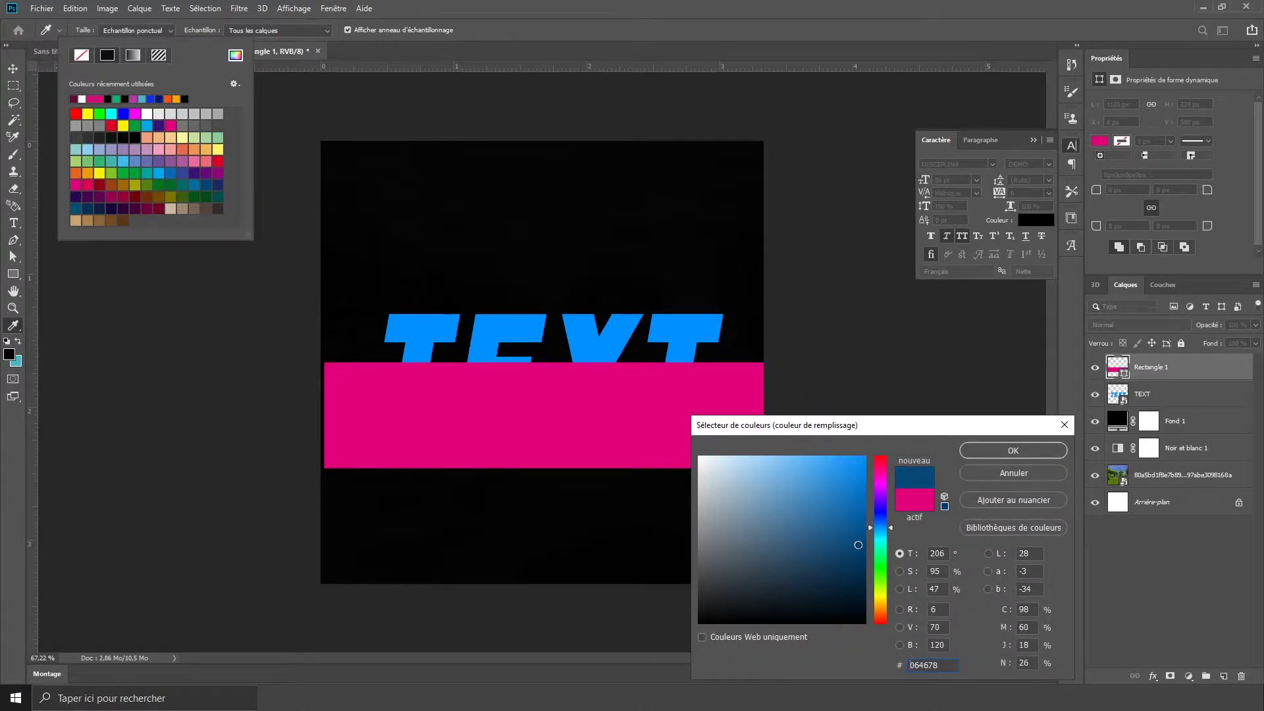
{"action": "left_click", "coordinate": [1014, 450]}
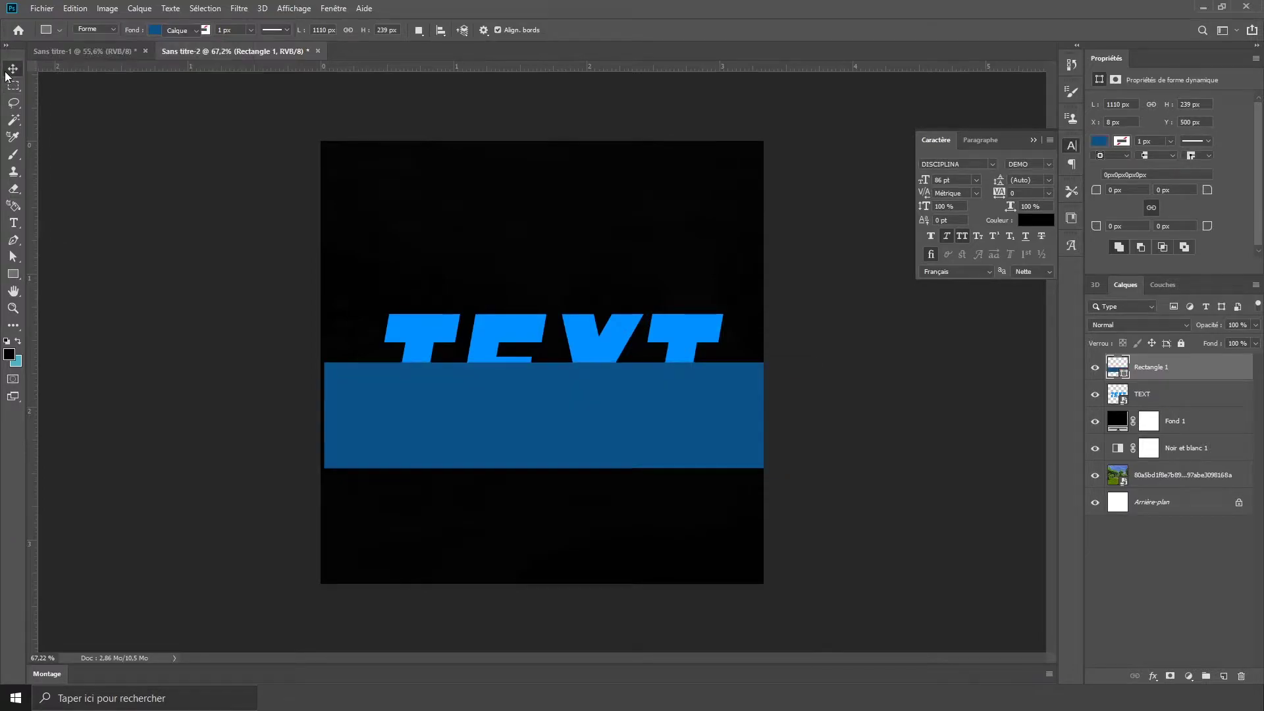
{"action": "left_click", "coordinate": [6, 75]}
{"action": "left_click", "coordinate": [876, 459]}
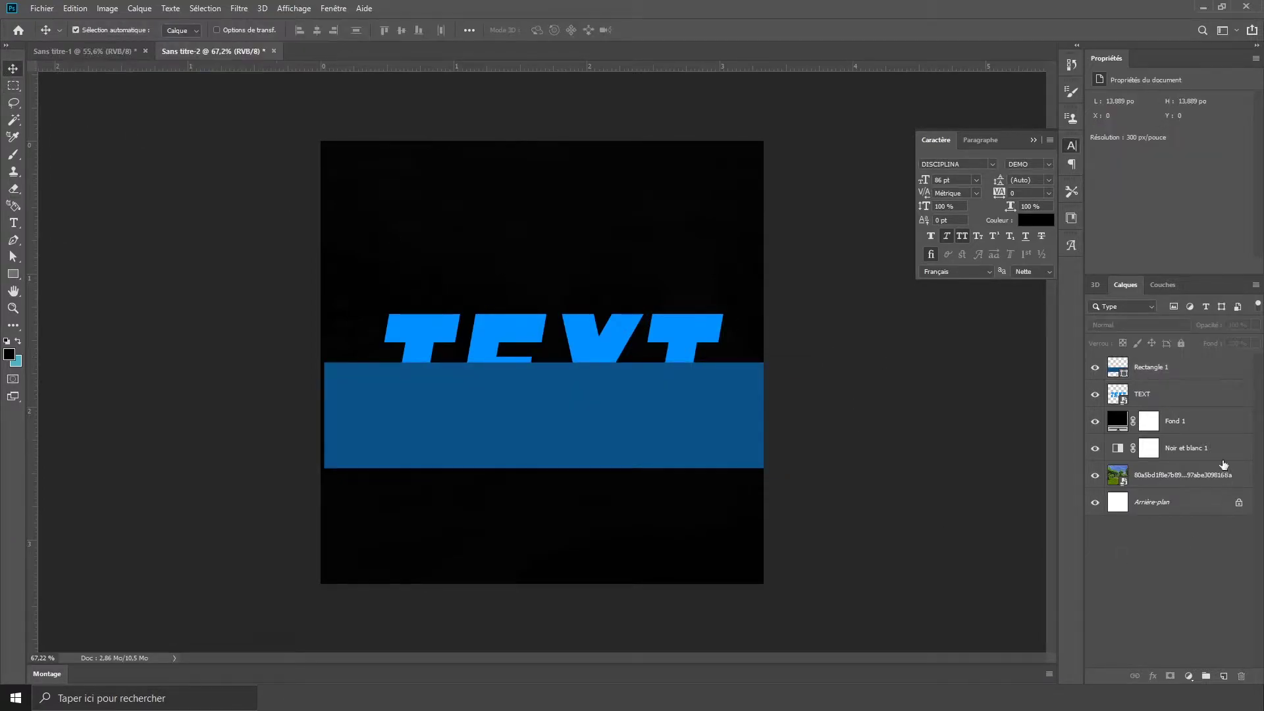
Create a clipping mask so the dark blue rectangle is confined to the letters of the TEXT layer
{"action": "left_click", "coordinate": [1172, 377]}
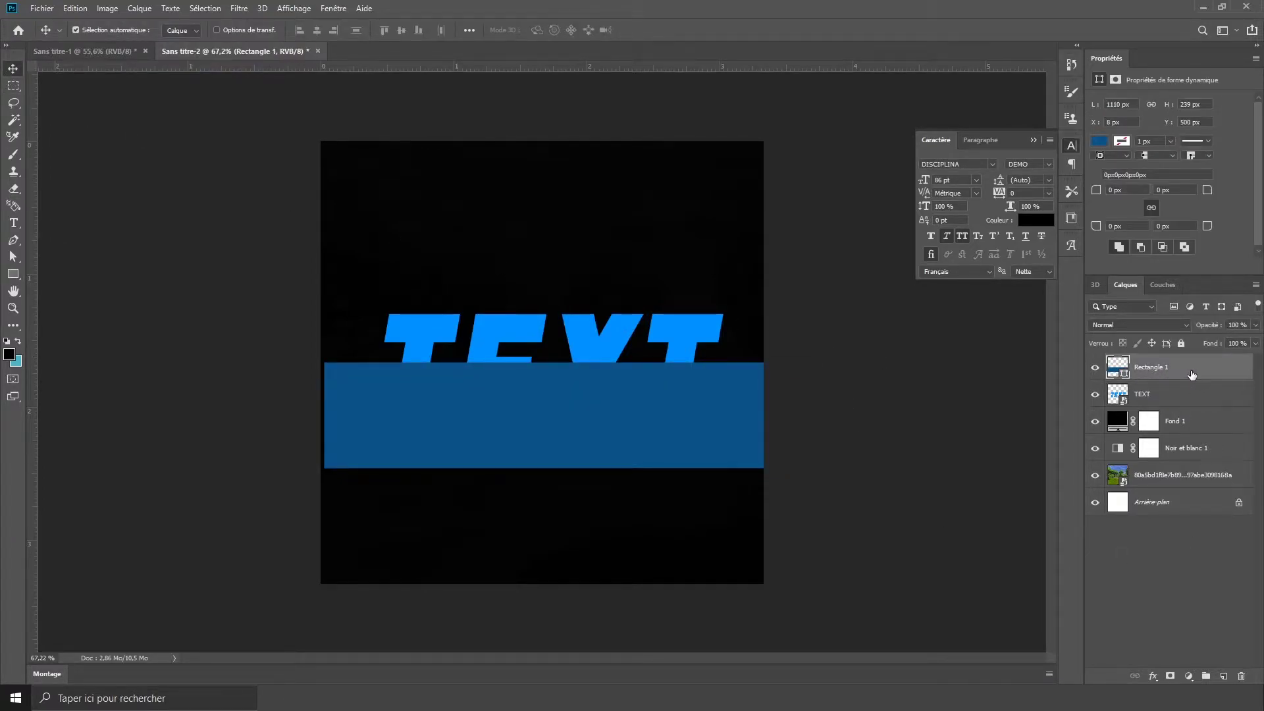
{"action": "left_click_drag", "start_coordinate": [1187, 379], "coordinate": [1183, 377]}
{"action": "left_click", "coordinate": [1182, 378], "text": "alt"}
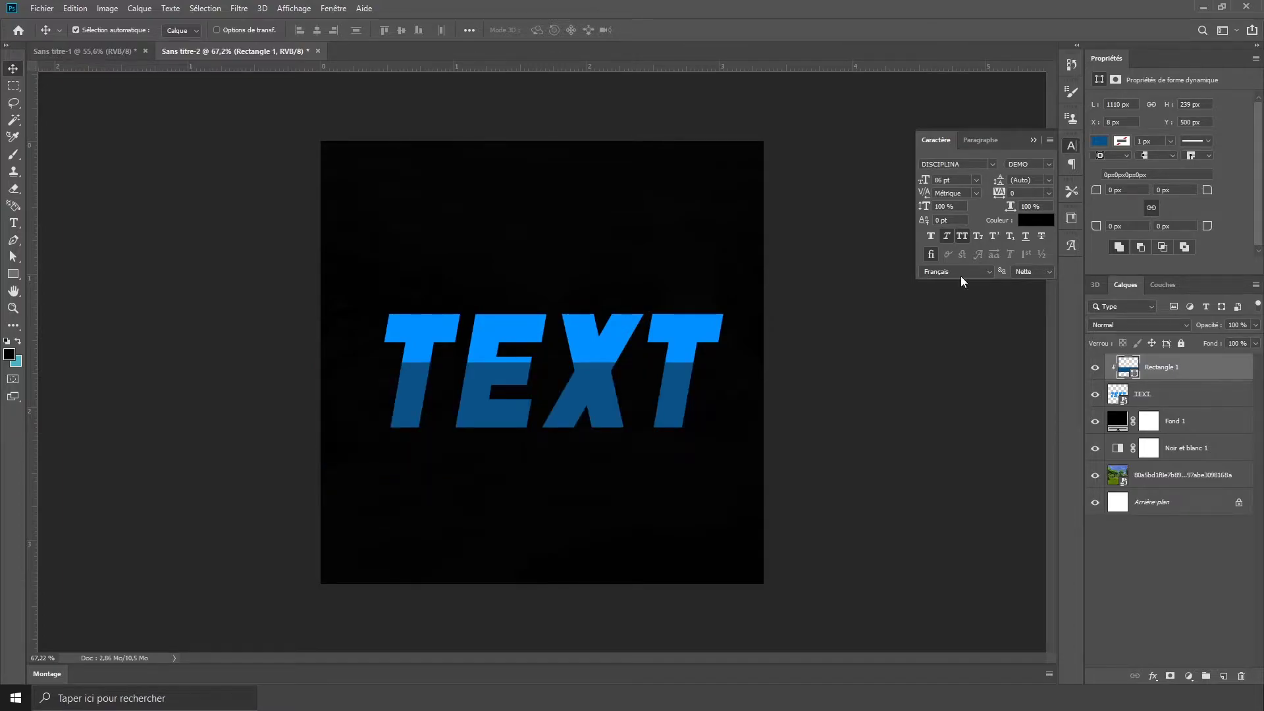
{"action": "scroll", "coordinate": [692, 423], "scroll_direction": "up", "scroll_amount": 1}
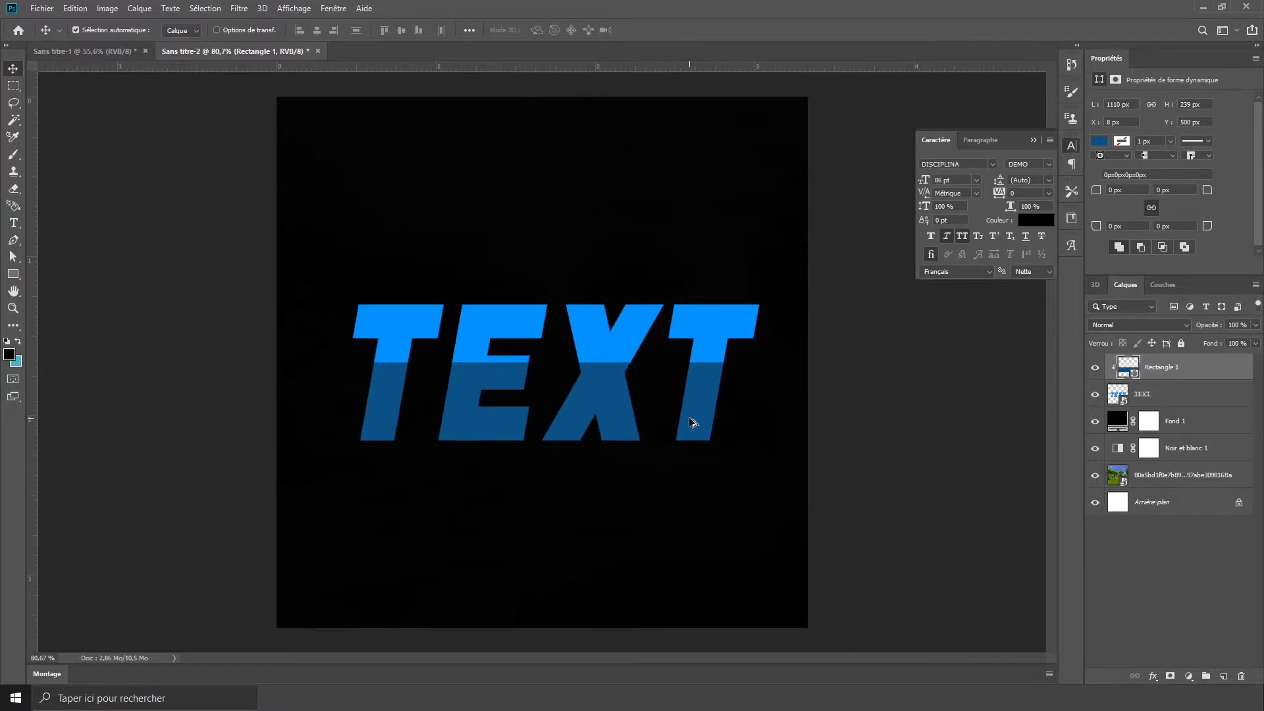
Convert the Rectangle 1 and TEXT layers together into a single smart object
{"action": "scroll", "coordinate": [579, 403], "scroll_direction": "down", "scroll_amount": 2}
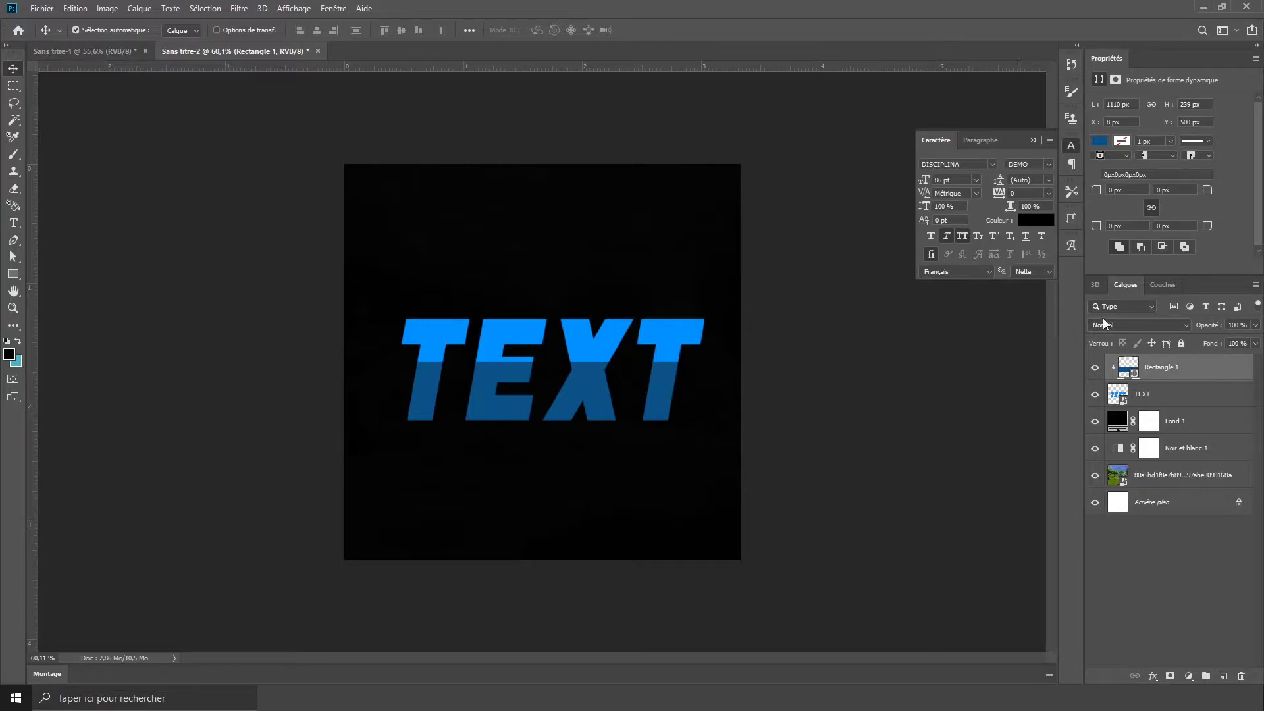
{"action": "left_click", "coordinate": [1211, 403], "text": "shift"}
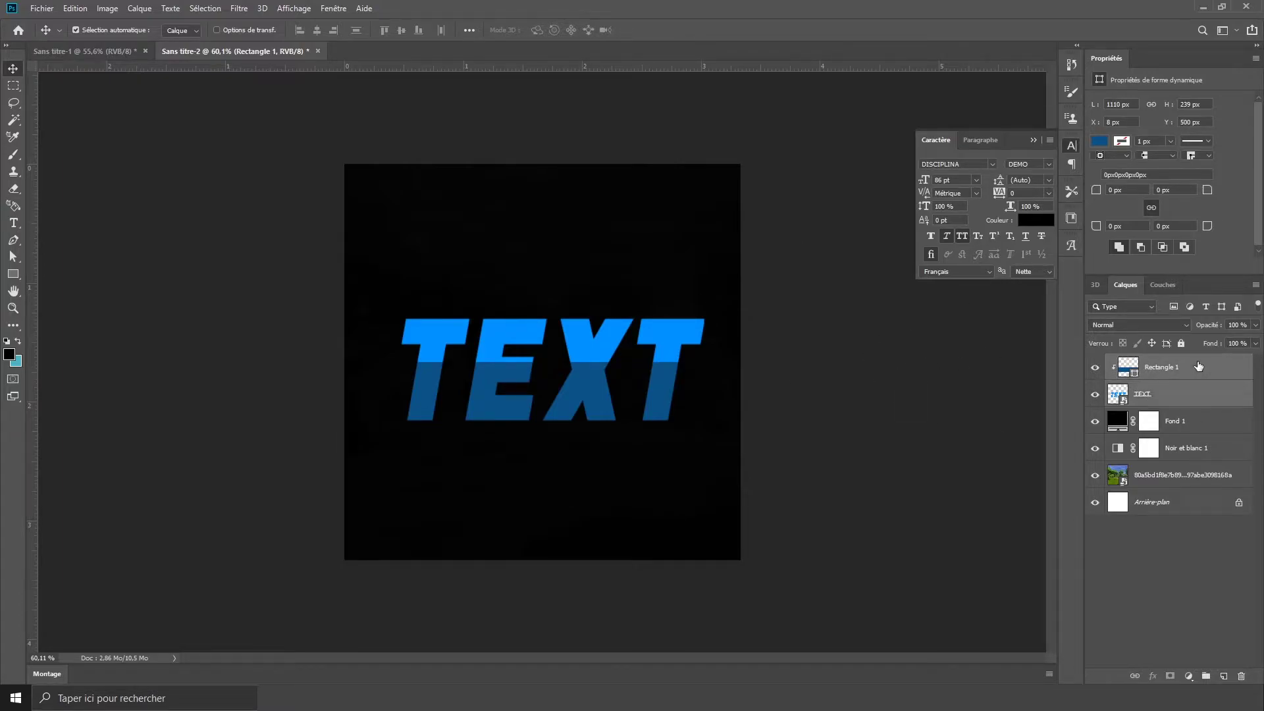
{"action": "right_click", "coordinate": [1198, 367]}
{"action": "left_click", "coordinate": [1253, 380]}
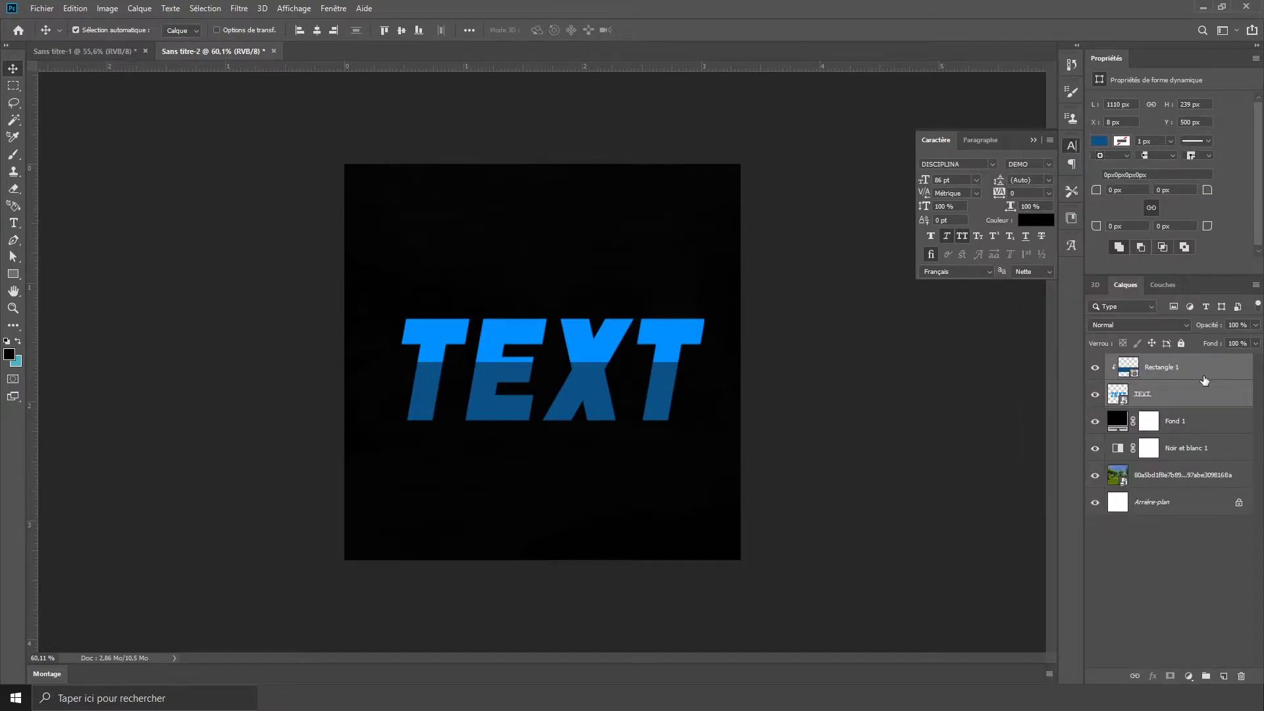
{"action": "right_click", "coordinate": [1204, 380]}
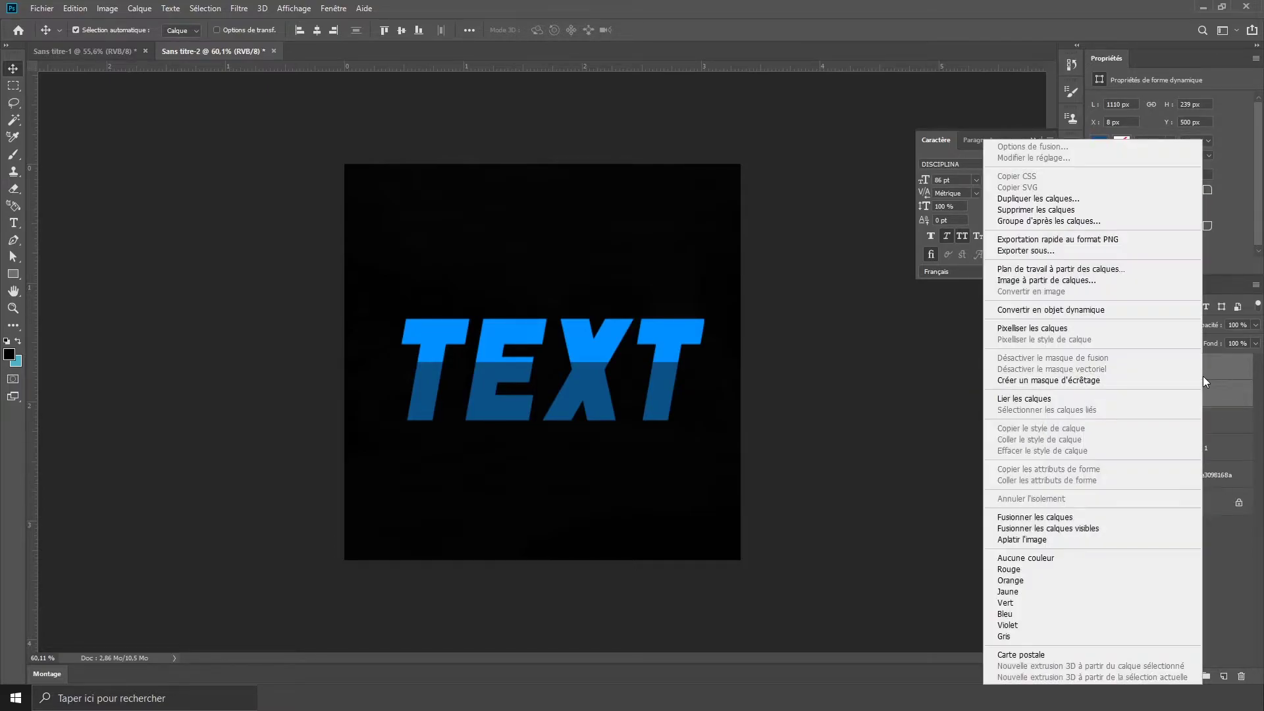
{"action": "left_click", "coordinate": [1068, 310]}
{"action": "scroll", "coordinate": [451, 428], "scroll_direction": "down", "scroll_amount": 1}
{"action": "scroll", "coordinate": [451, 428], "scroll_direction": "up", "scroll_amount": 3}
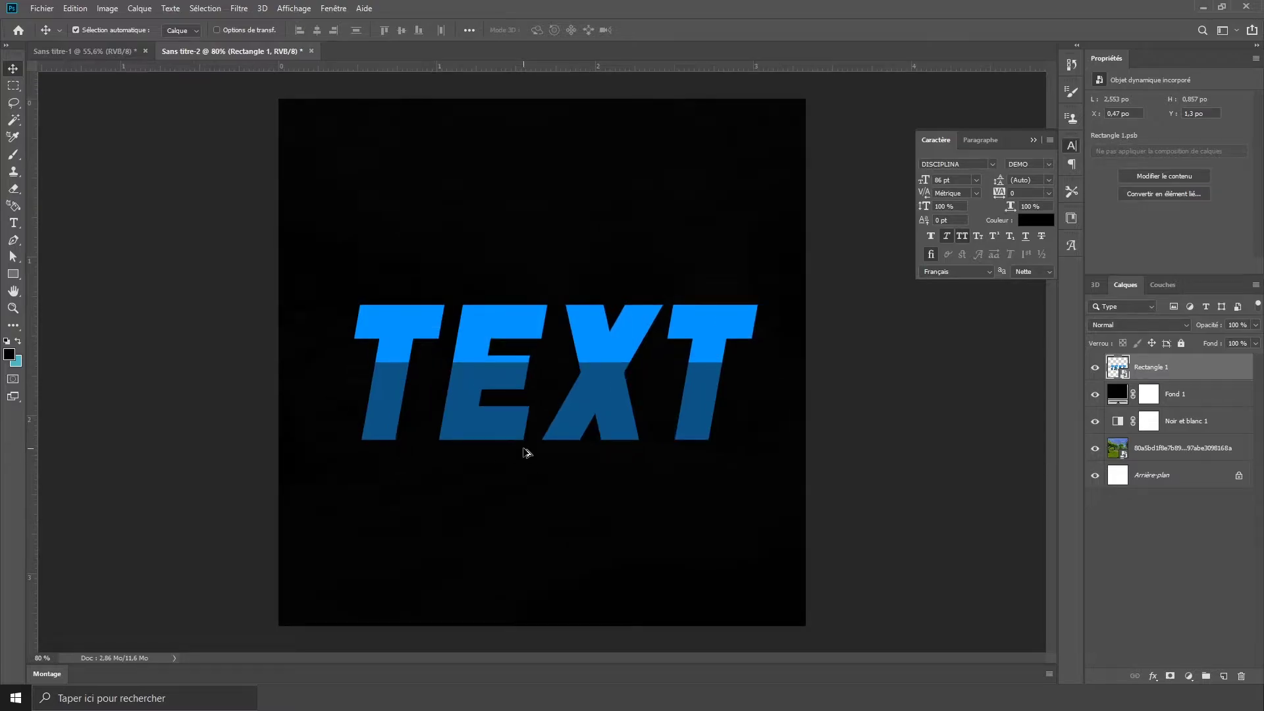
Add an Inner Glow layer style to the lettering's smart object and set the glow colour to bright blue
{"action": "double_click", "coordinate": [1222, 376]}
{"action": "left_click_drag", "start_coordinate": [880, 286], "coordinate": [896, 217]}
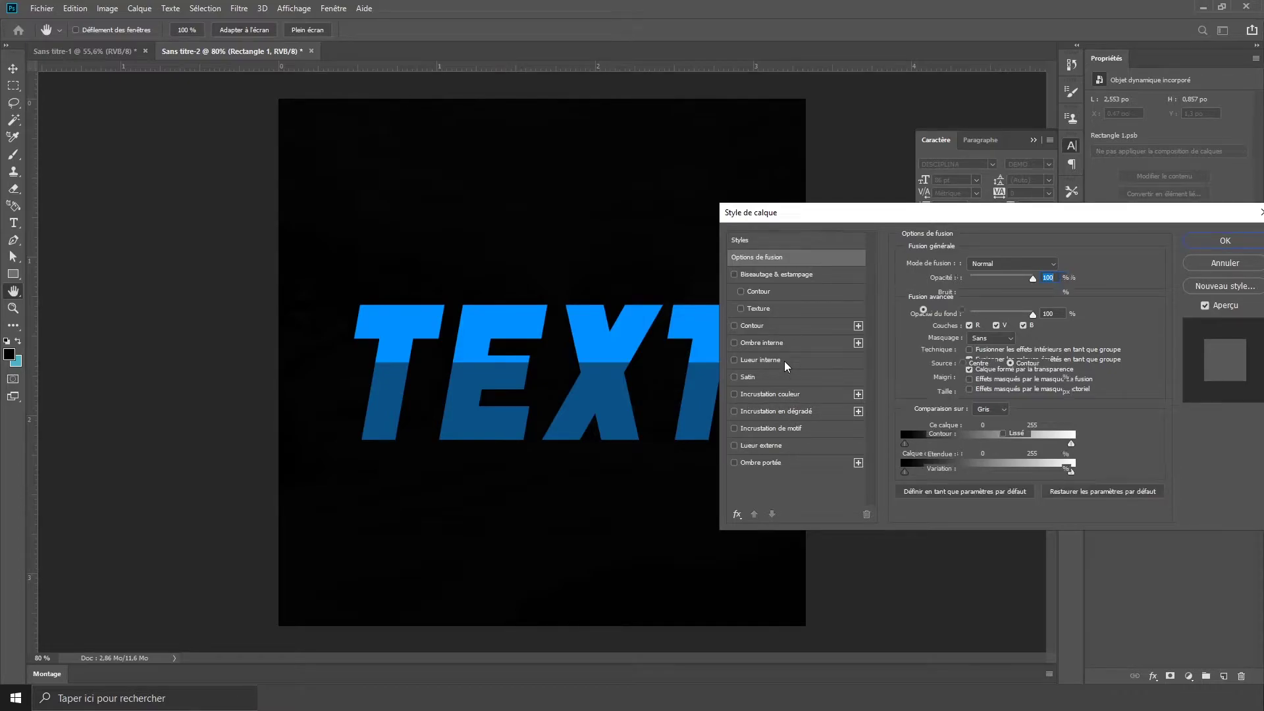
{"action": "left_click", "coordinate": [784, 361]}
{"action": "left_click", "coordinate": [942, 309]}
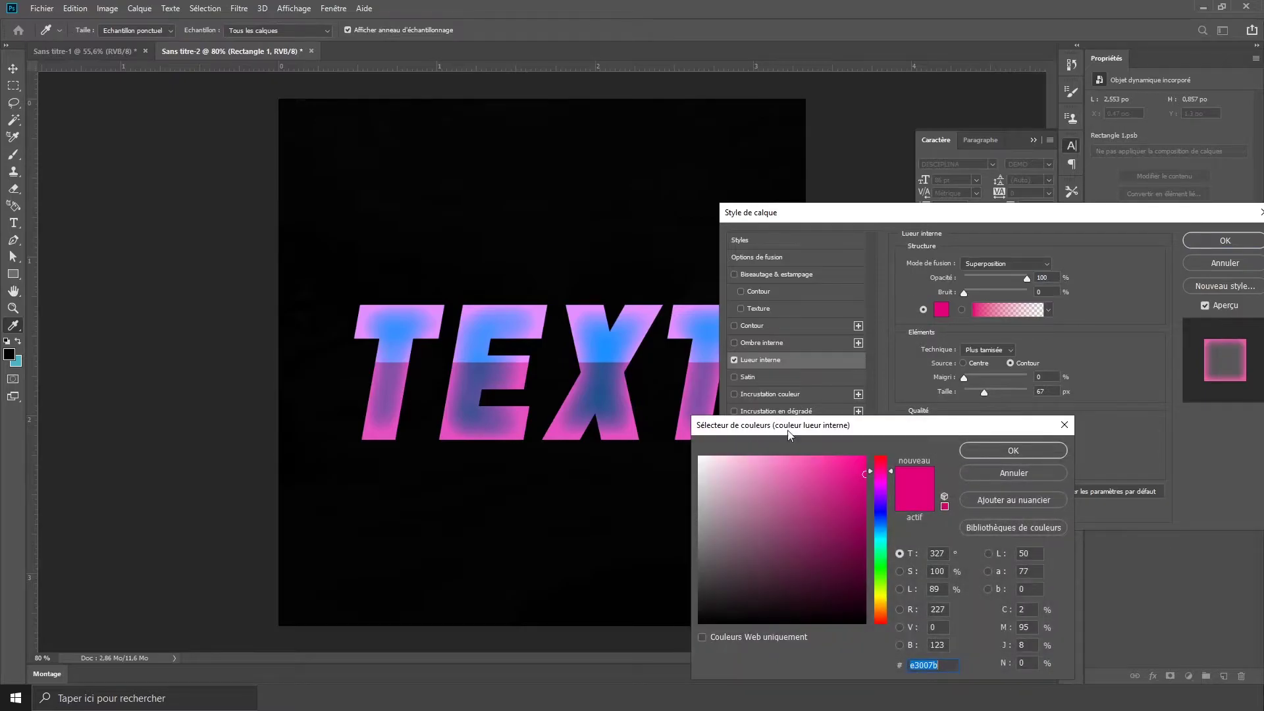
{"action": "left_click", "coordinate": [885, 524]}
{"action": "mouse_move", "coordinate": [884, 527]}
{"action": "left_mouse_down"}
{"action": "mouse_move", "coordinate": [884, 540]}
{"action": "mouse_move", "coordinate": [881, 528]}
{"action": "left_mouse_up"}
{"action": "left_click", "coordinate": [993, 450]}
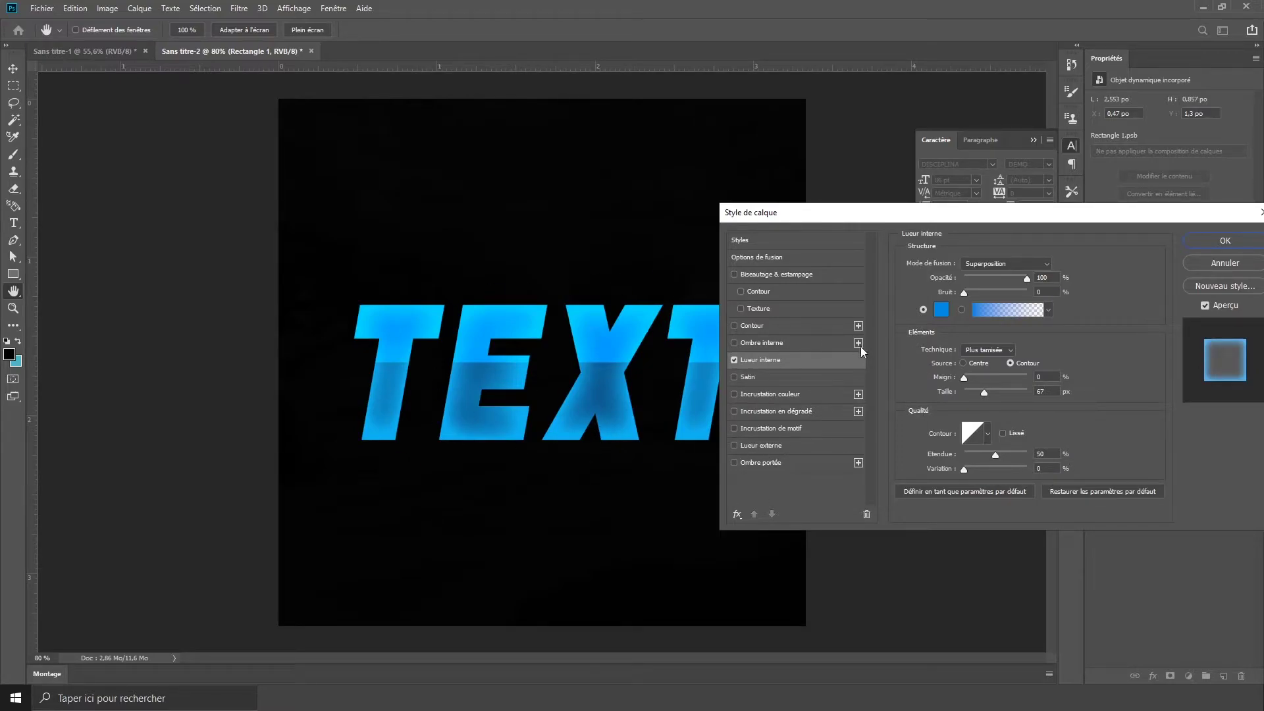
{"action": "left_click", "coordinate": [1223, 241]}
{"action": "key", "text": "v"}
{"action": "scroll", "coordinate": [632, 471], "scroll_direction": "up", "scroll_amount": 2}
Add a Drop Shadow to the lettering with a distance of 8 px, coloured dark blue (#0b6099) as sampled from the letters
{"action": "double_click", "coordinate": [1214, 369]}
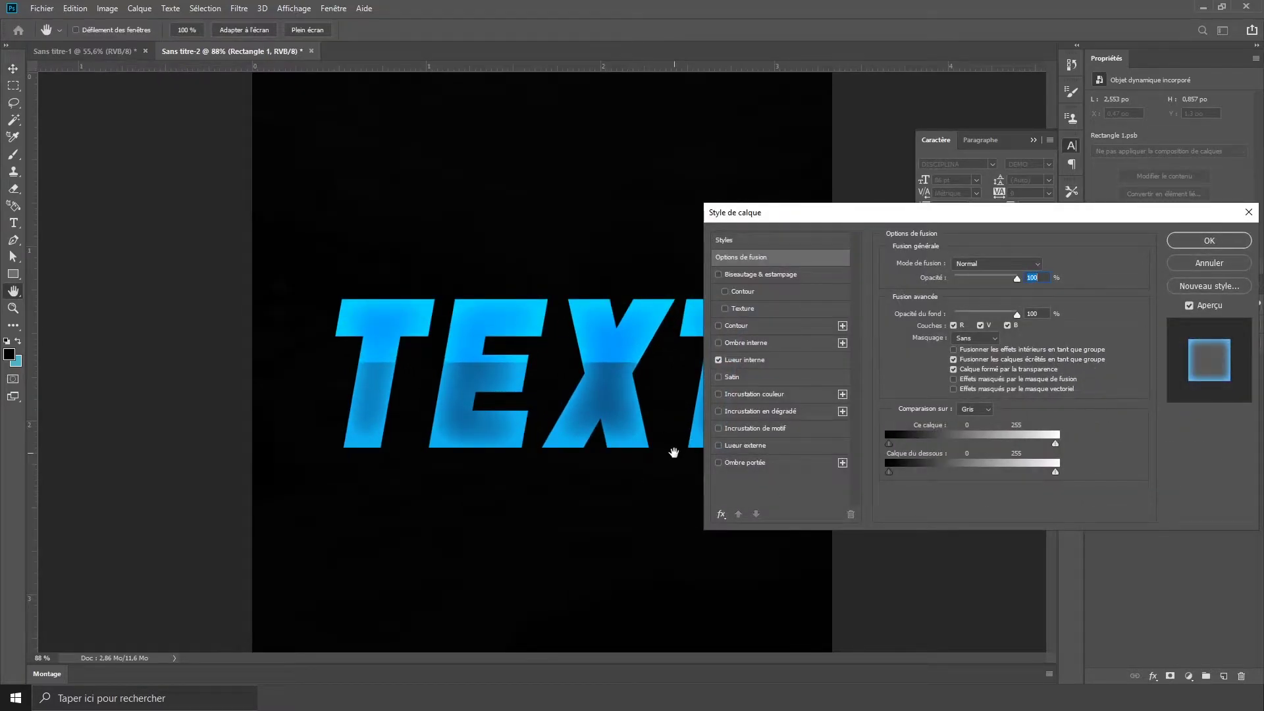
{"action": "left_click", "coordinate": [752, 464]}
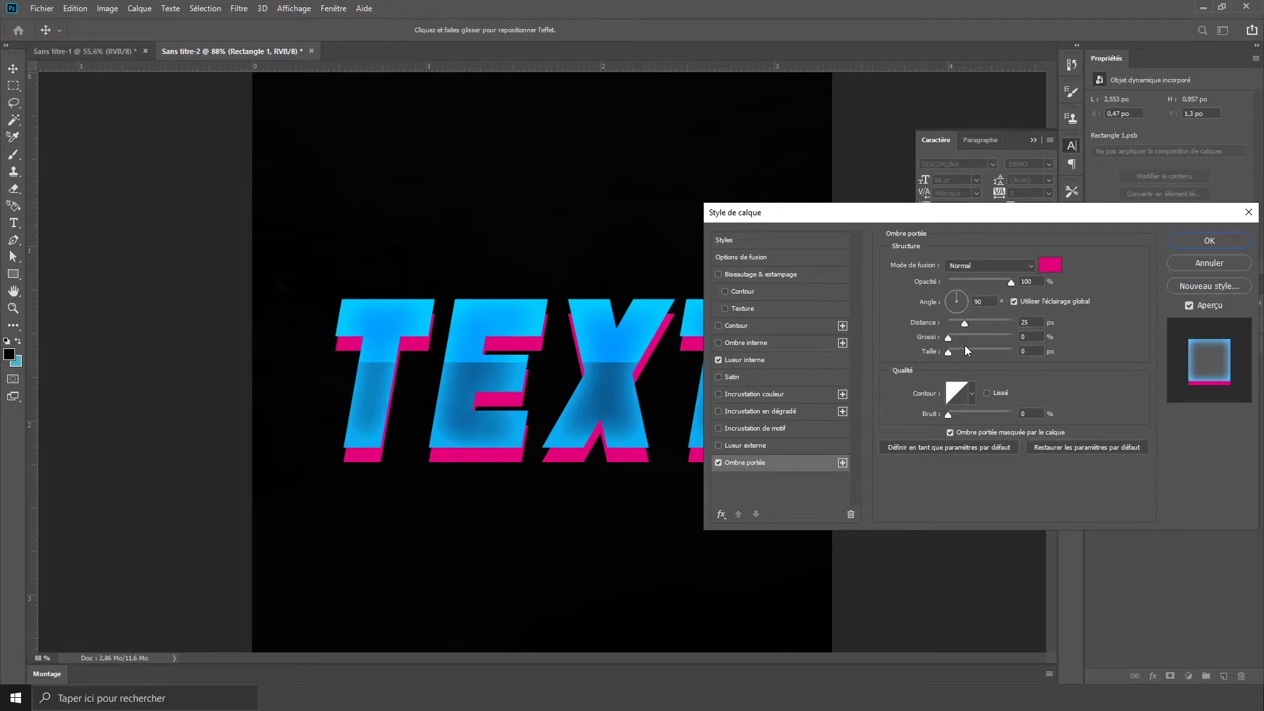
{"action": "left_click_drag", "start_coordinate": [963, 323], "coordinate": [954, 322]}
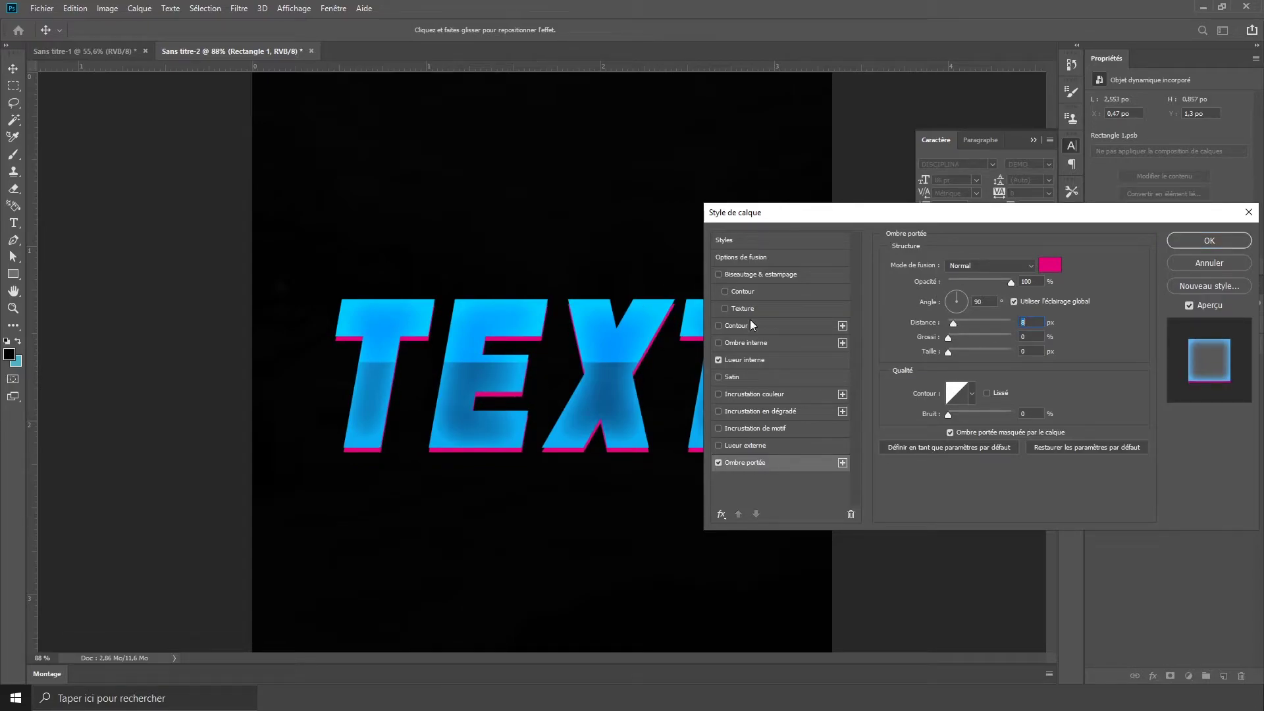
{"action": "left_click", "coordinate": [1051, 266]}
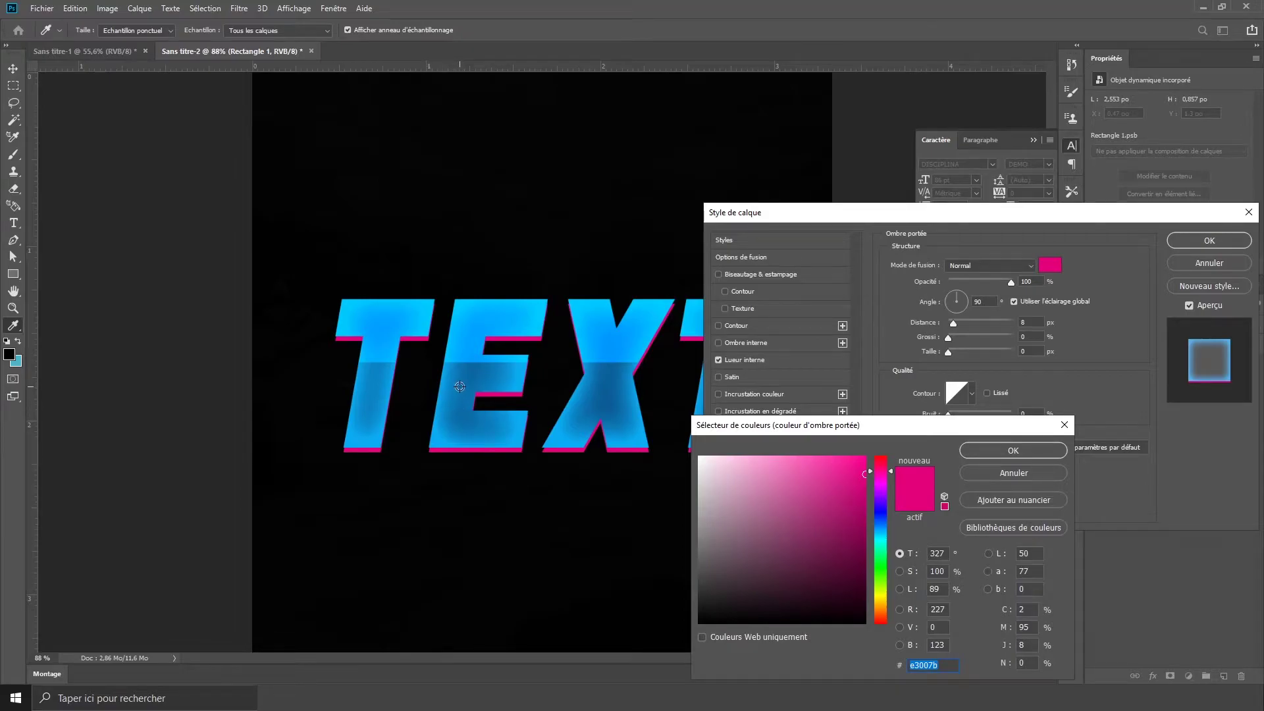
{"action": "left_click", "coordinate": [603, 383]}
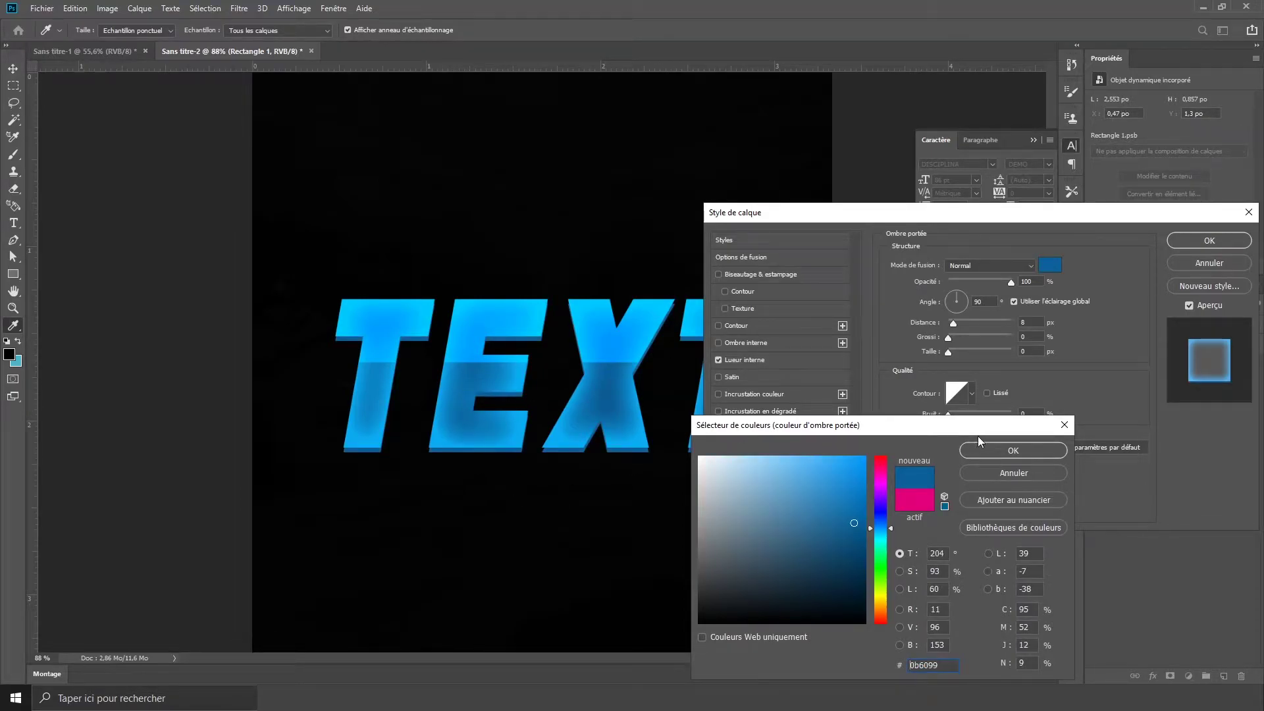
{"action": "left_click", "coordinate": [1025, 450]}
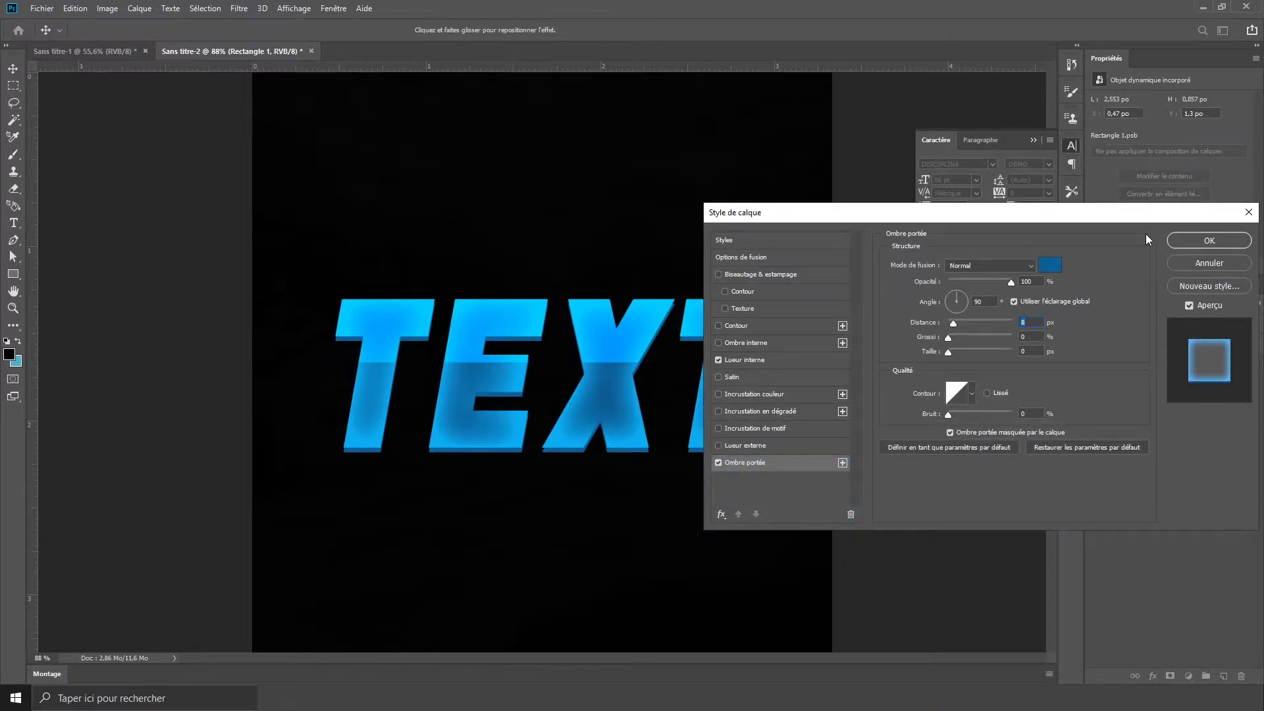
{"action": "key", "text": "Return"}
{"action": "scroll", "coordinate": [632, 461], "scroll_direction": "down", "scroll_amount": 3}
{"action": "scroll", "coordinate": [632, 463], "scroll_direction": "up", "scroll_amount": 3}
{"action": "scroll", "coordinate": [631, 463], "scroll_direction": "up", "scroll_amount": 2}
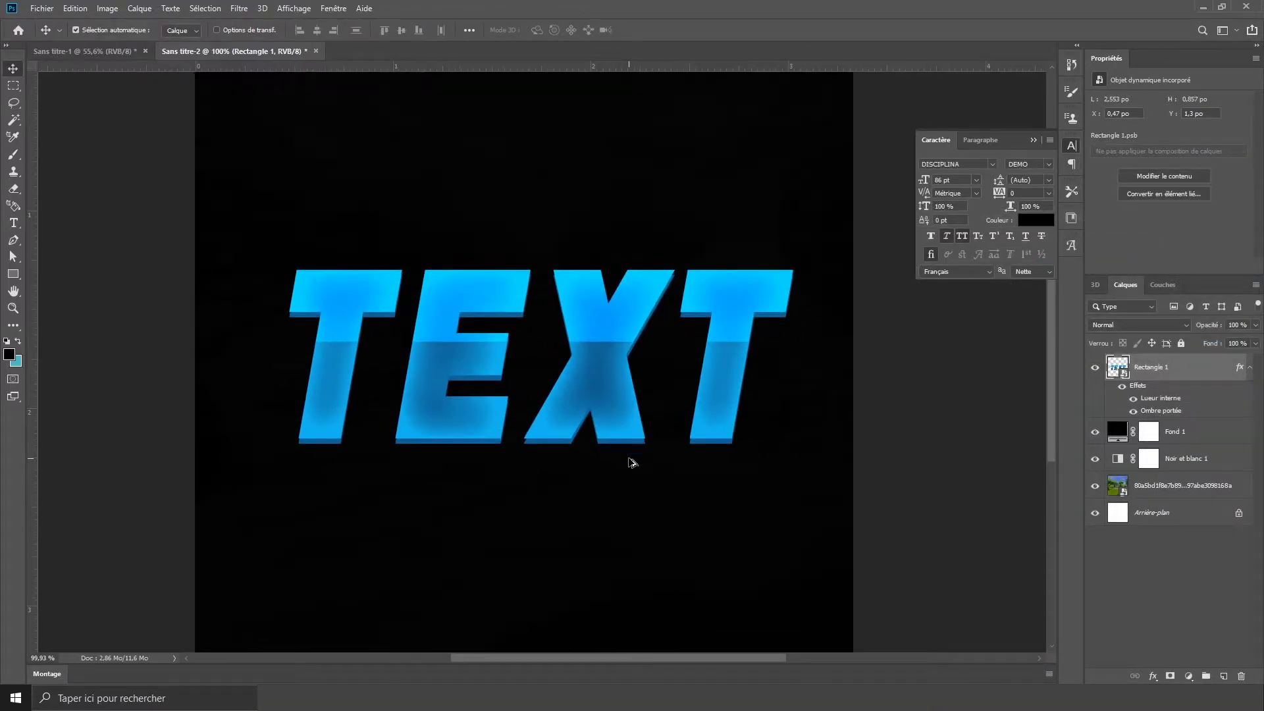
{"action": "scroll", "coordinate": [631, 462], "scroll_direction": "down", "scroll_amount": 3}
{"action": "scroll", "coordinate": [631, 463], "scroll_direction": "up", "scroll_amount": 2}
{"action": "scroll", "coordinate": [631, 463], "scroll_direction": "down", "scroll_amount": 2}
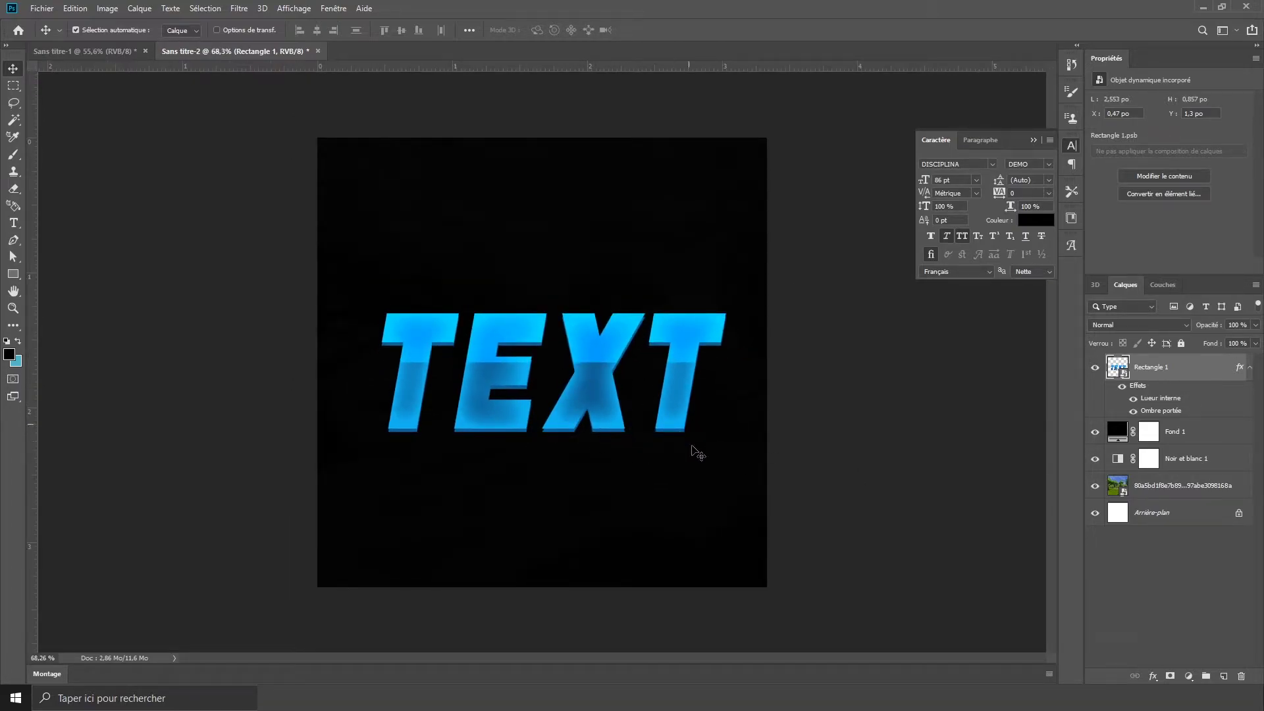
Convert the lettering with its inner glow and drop shadow into a new smart object
{"action": "right_click", "coordinate": [1196, 377]}
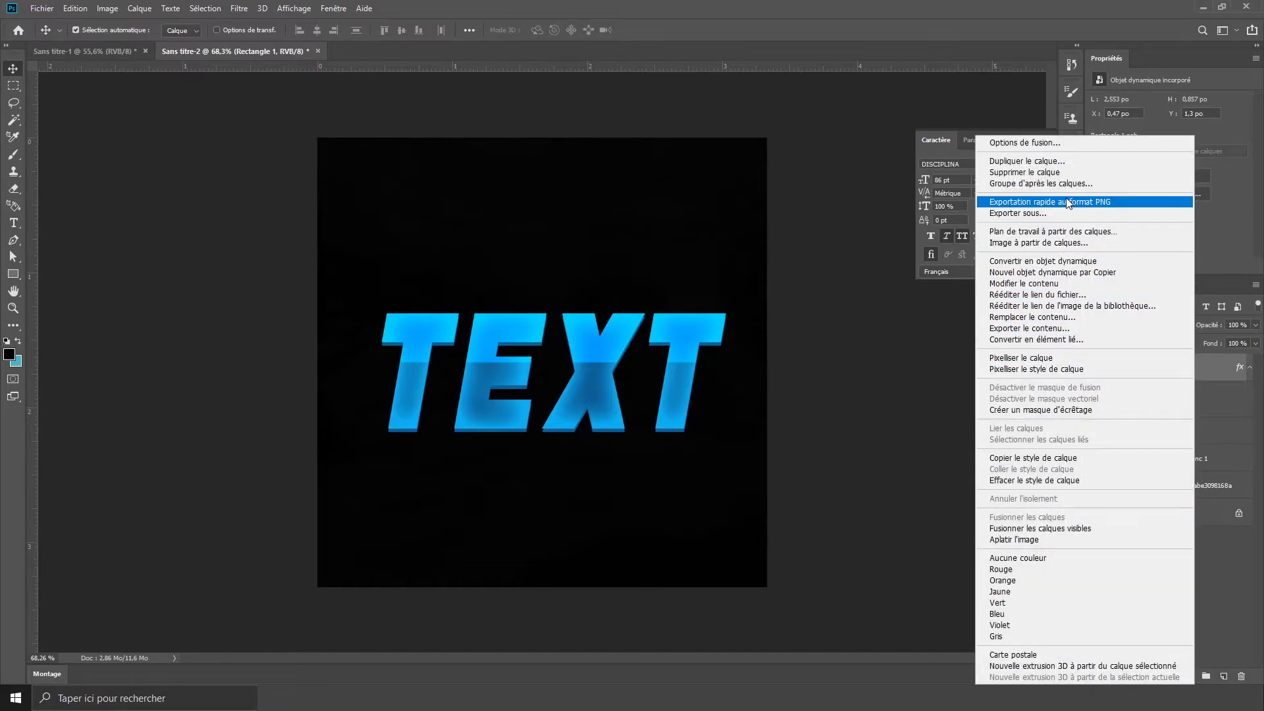
{"action": "left_click", "coordinate": [1076, 260]}
{"action": "scroll", "coordinate": [645, 432], "scroll_direction": "up", "scroll_amount": 1}
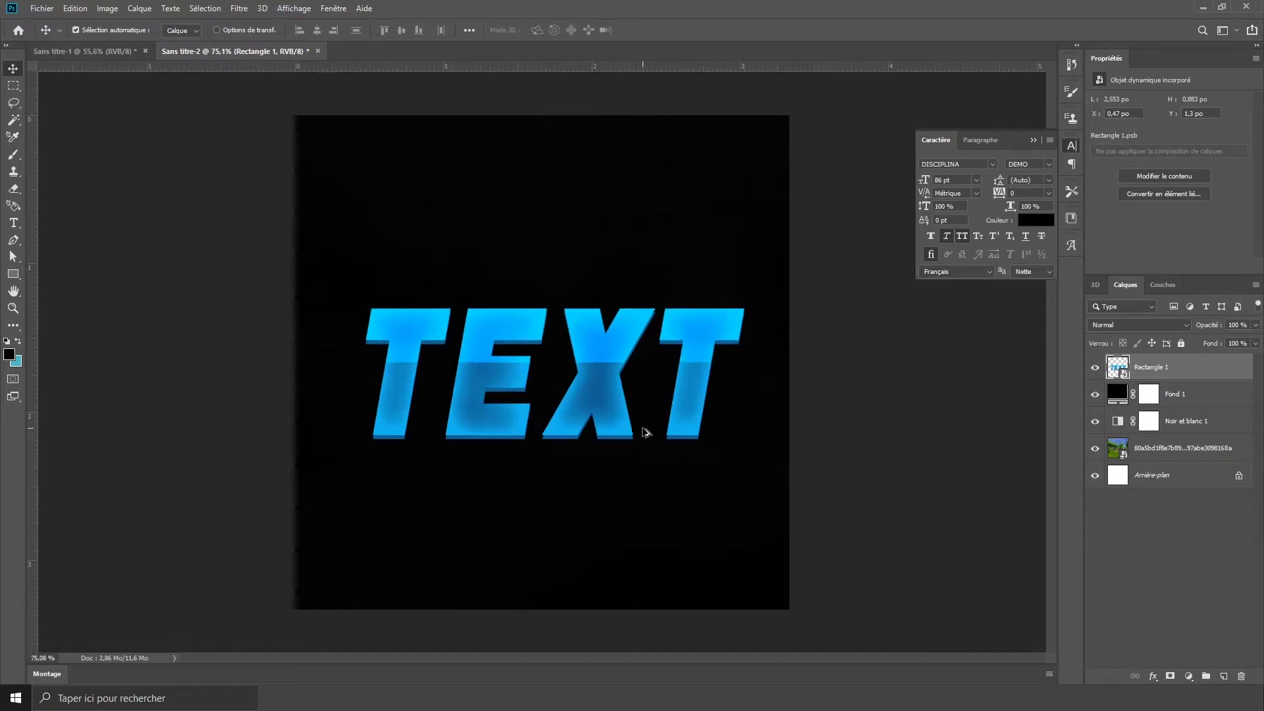
Add a 6 px outside stroke to the lettering with a gradient fill, using the blue-to-light-cyan preset
{"action": "double_click", "coordinate": [1215, 375]}
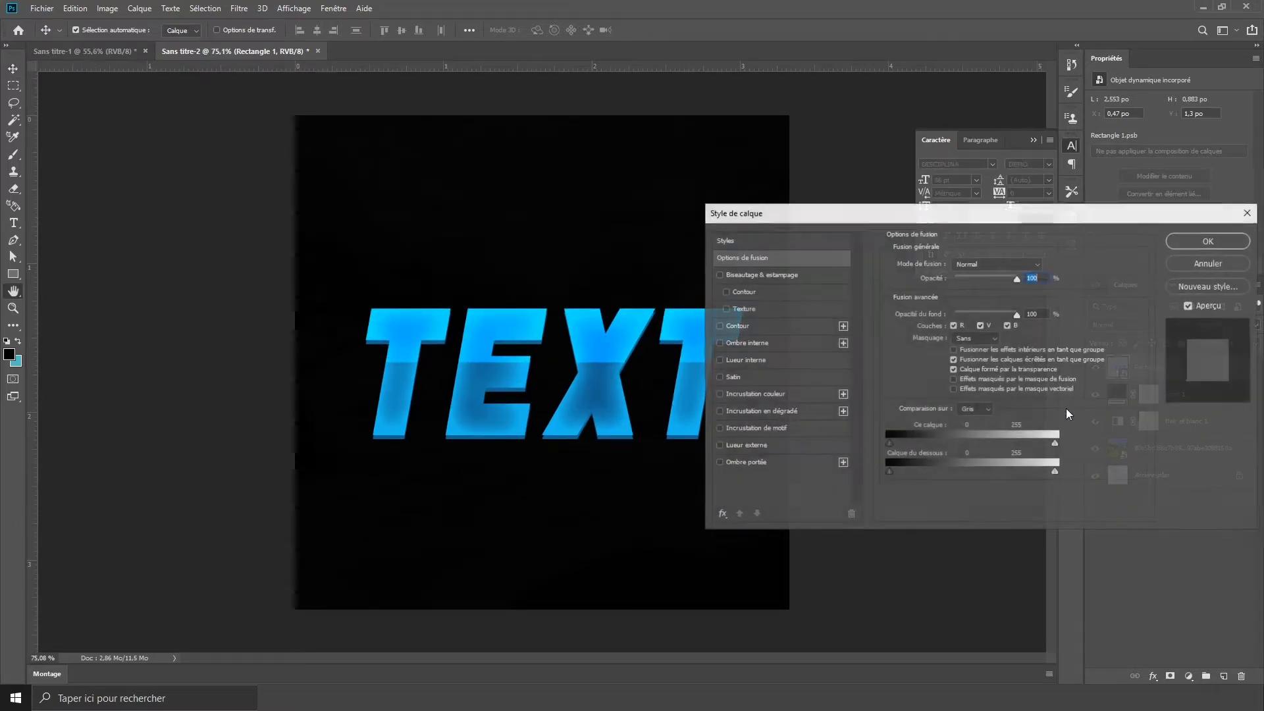
{"action": "left_click", "coordinate": [769, 328]}
{"action": "left_click_drag", "start_coordinate": [980, 259], "coordinate": [962, 263]}
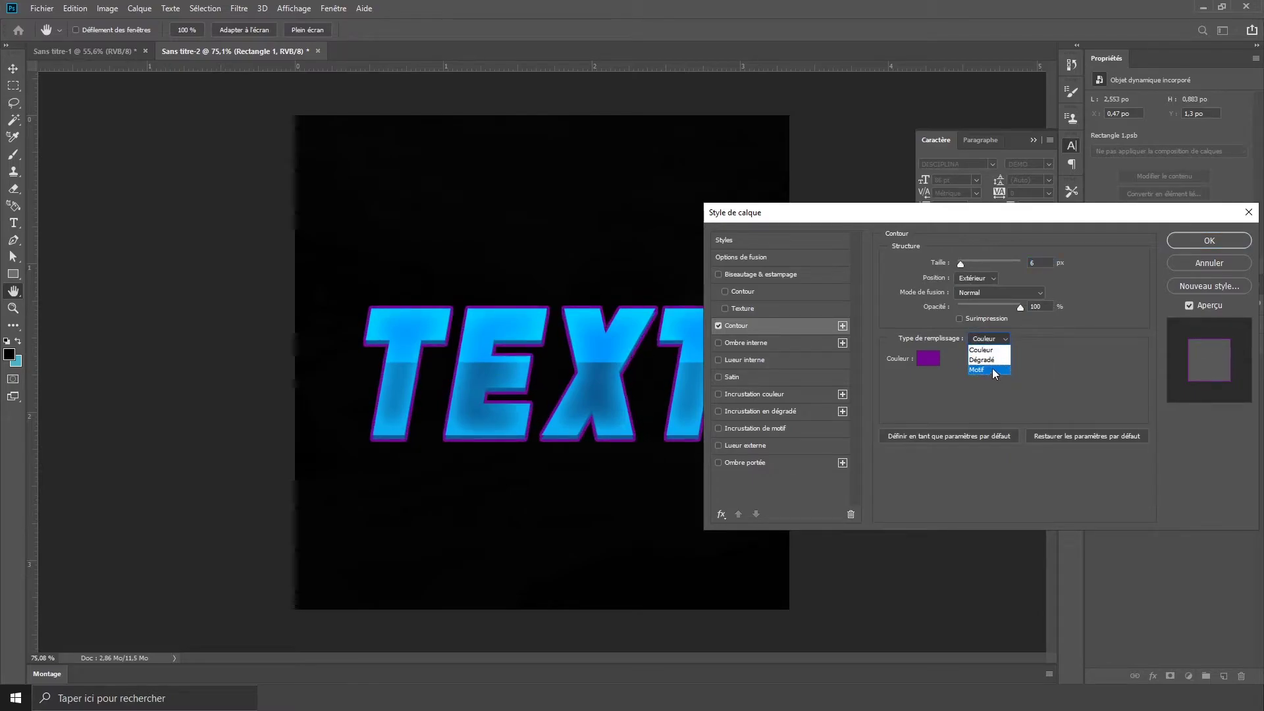
{"action": "left_click", "coordinate": [984, 360]}
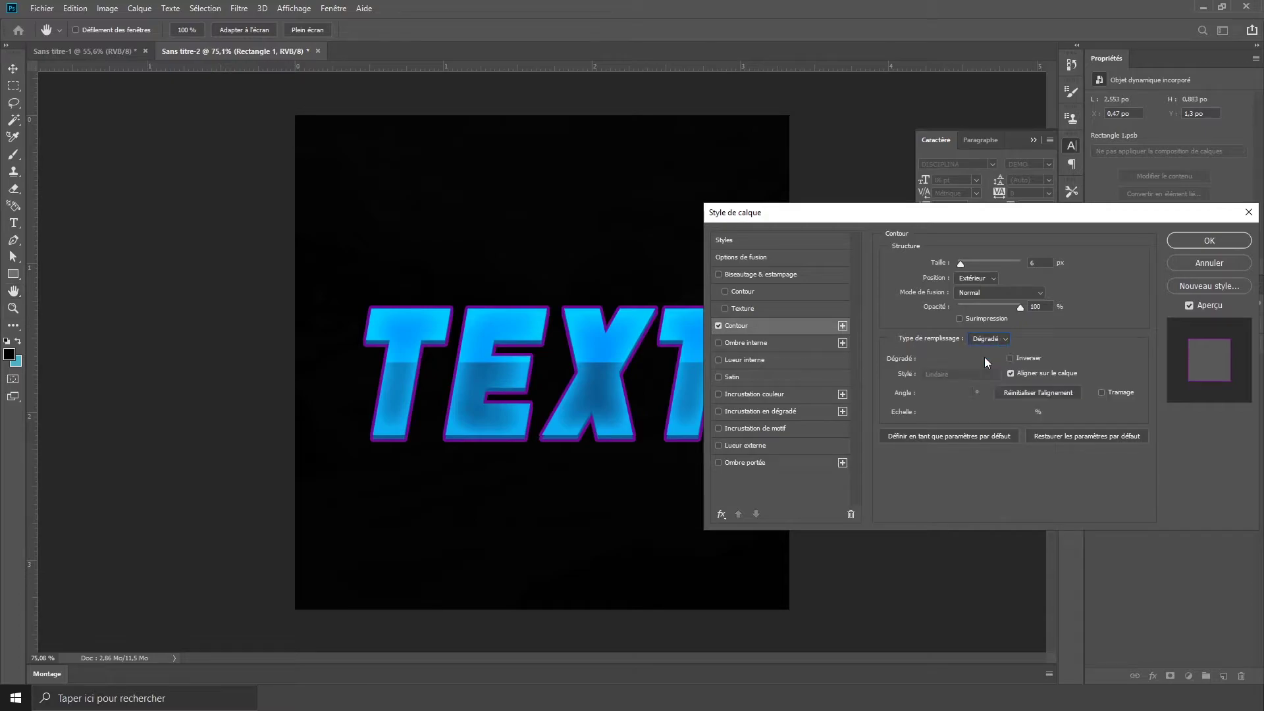
{"action": "left_click", "coordinate": [945, 361]}
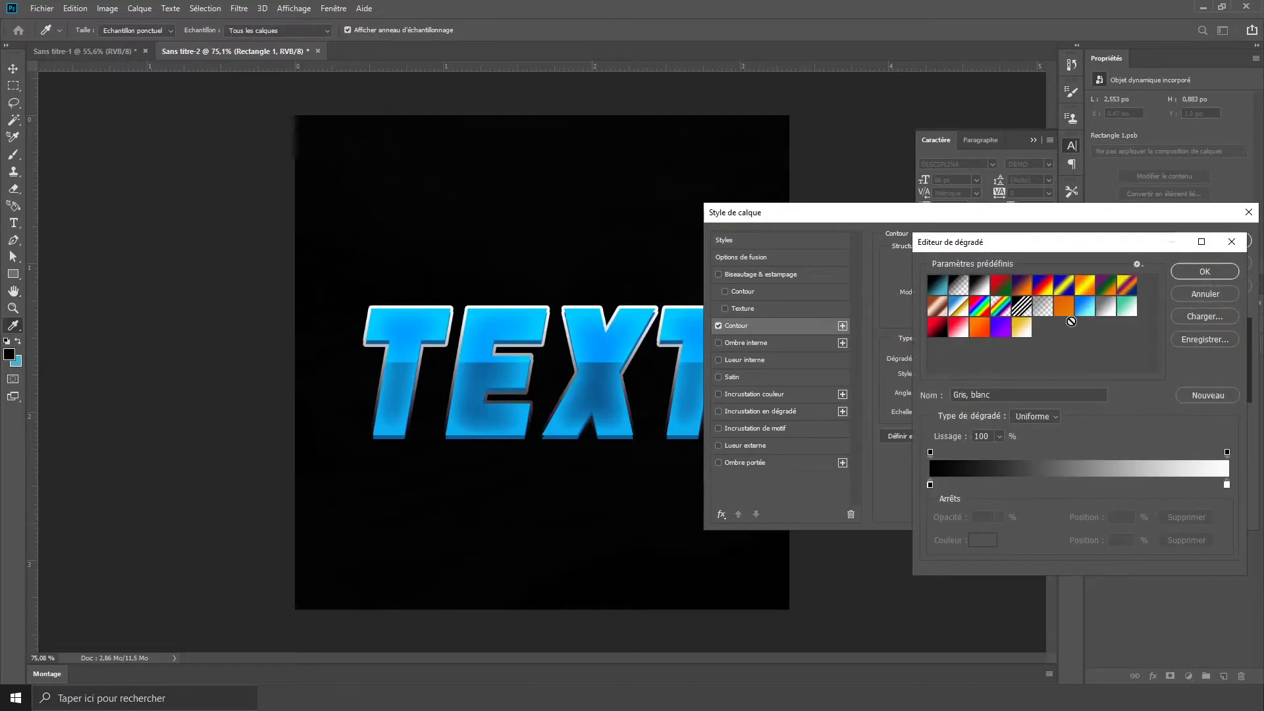
{"action": "left_click", "coordinate": [1082, 314]}
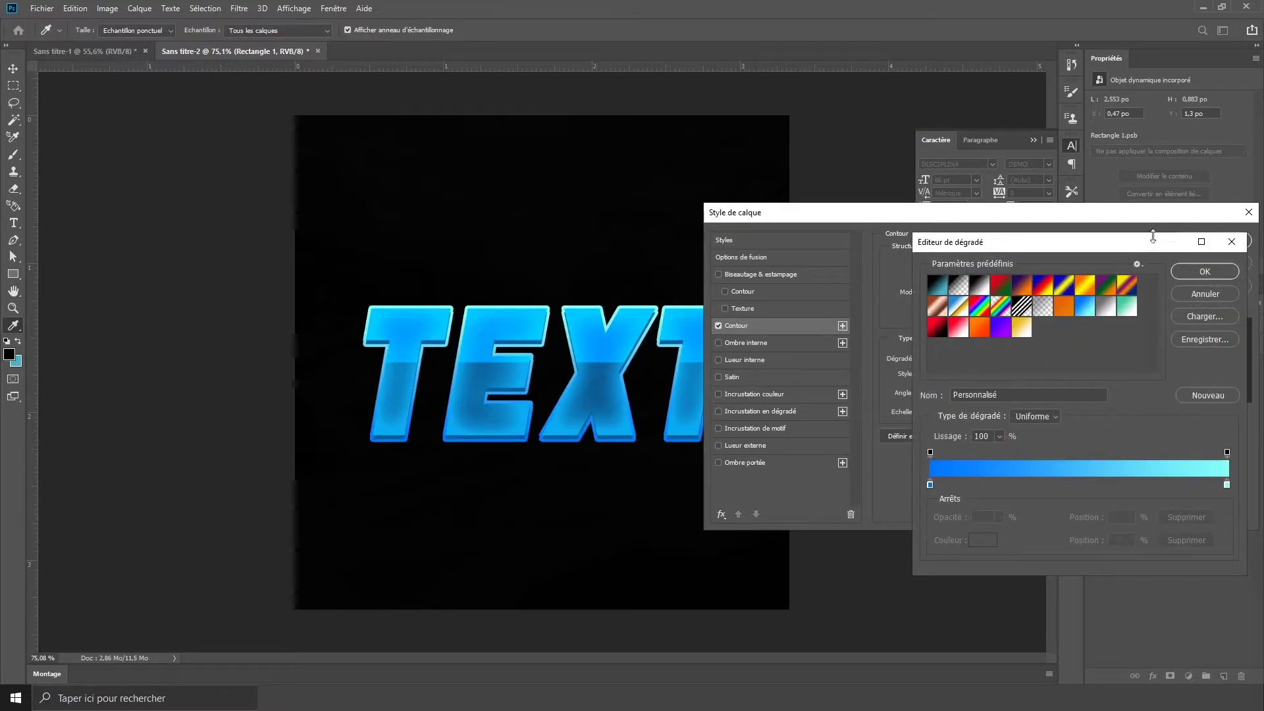
Change the end colour stop of the stroke's gradient to bright cyan (#00eaff)
{"action": "double_click", "coordinate": [1227, 485]}
{"action": "left_click", "coordinate": [844, 456]}
{"action": "mouse_move", "coordinate": [844, 457]}
{"action": "left_mouse_down"}
{"action": "mouse_move", "coordinate": [851, 482]}
{"action": "mouse_move", "coordinate": [866, 456]}
{"action": "left_mouse_up"}
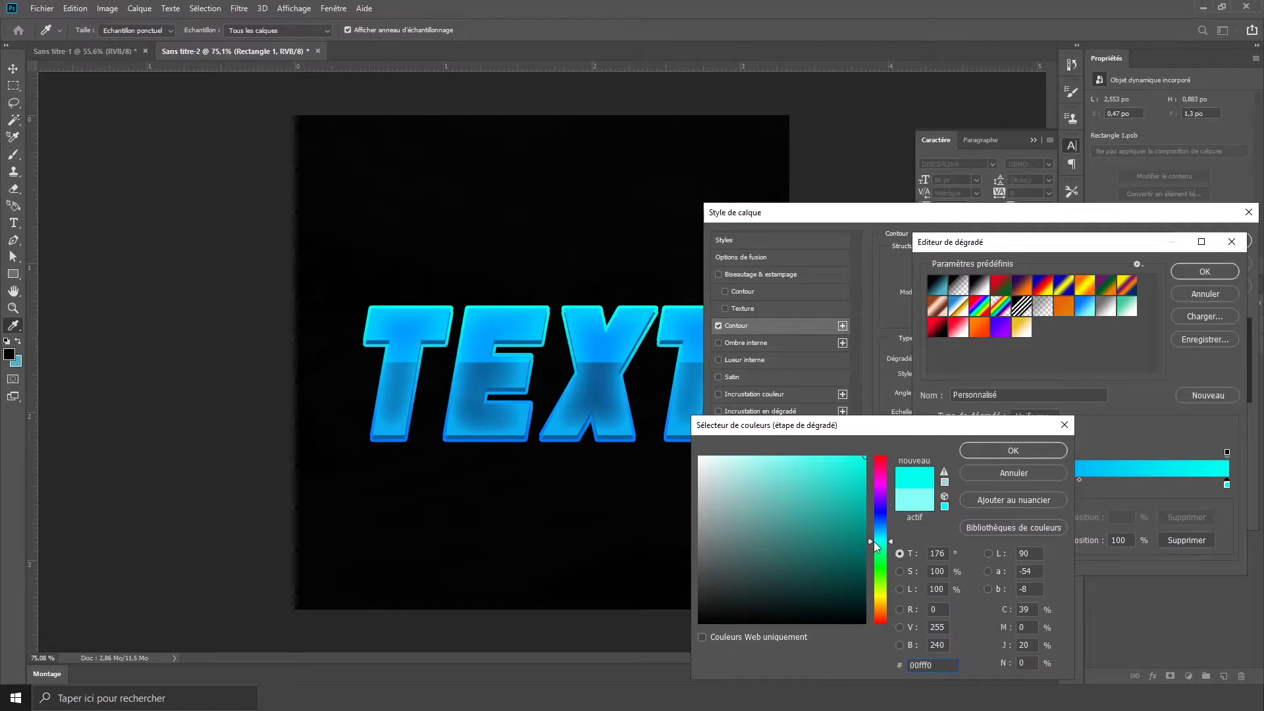
{"action": "left_click_drag", "start_coordinate": [878, 536], "coordinate": [879, 538]}
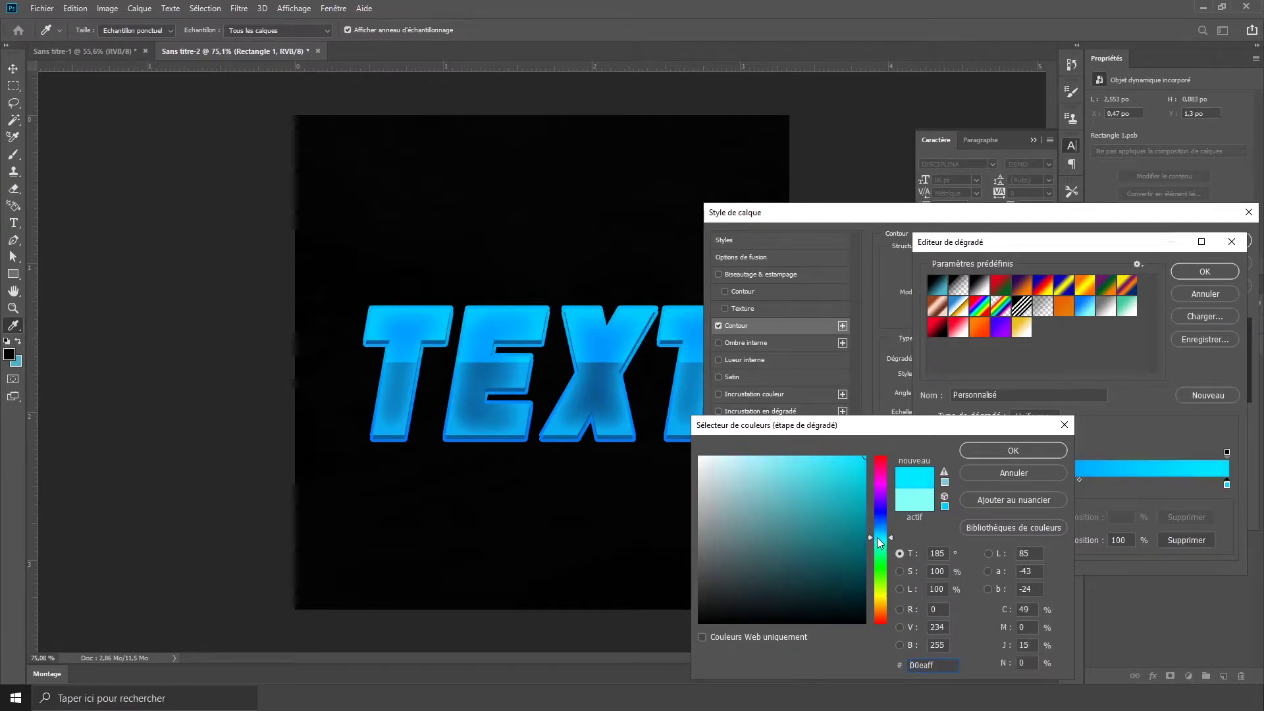
{"action": "left_click", "coordinate": [1010, 451]}
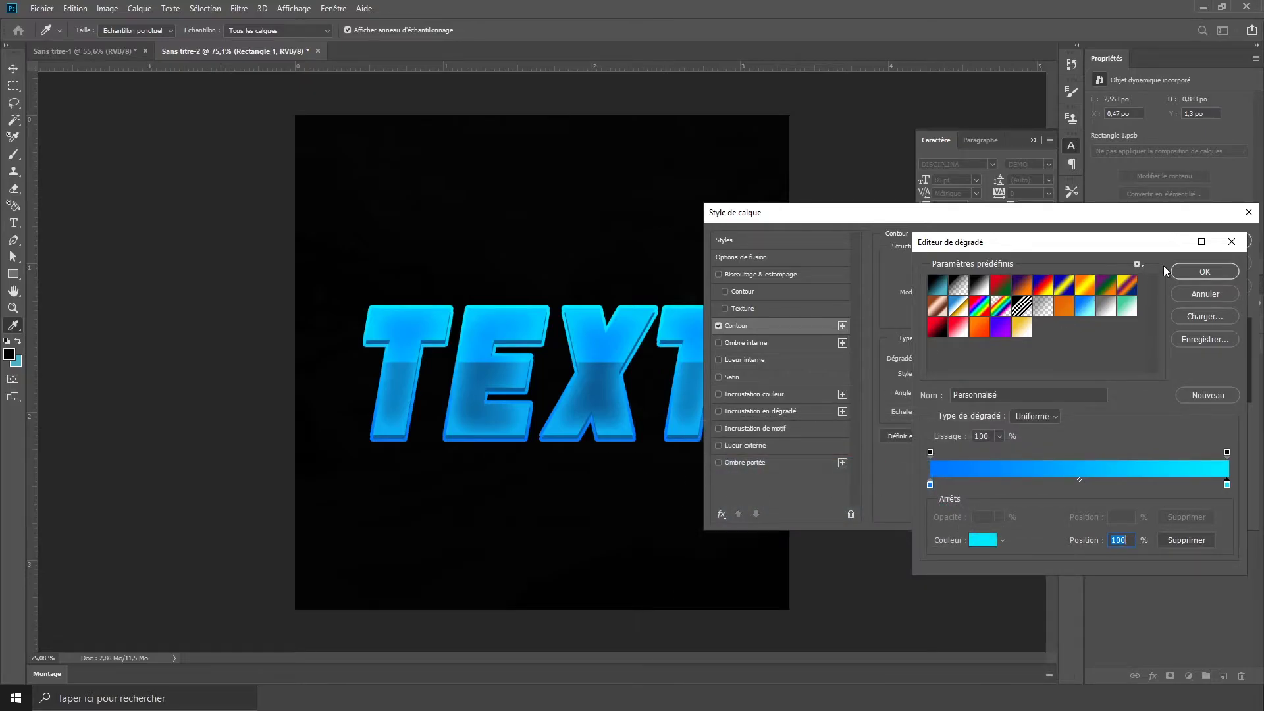
{"action": "left_click", "coordinate": [1204, 271]}
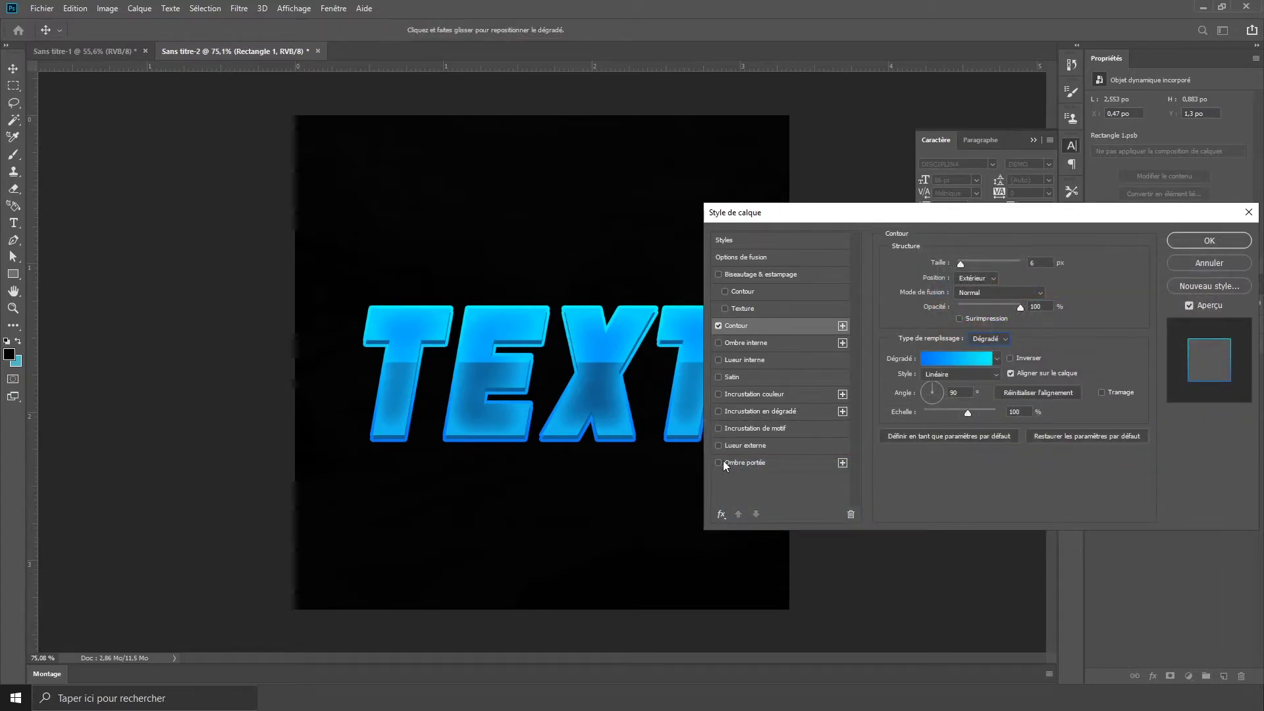
Add an Outer Glow layer style to the lettering with the glow colour #0096ff
{"action": "left_click", "coordinate": [777, 444]}
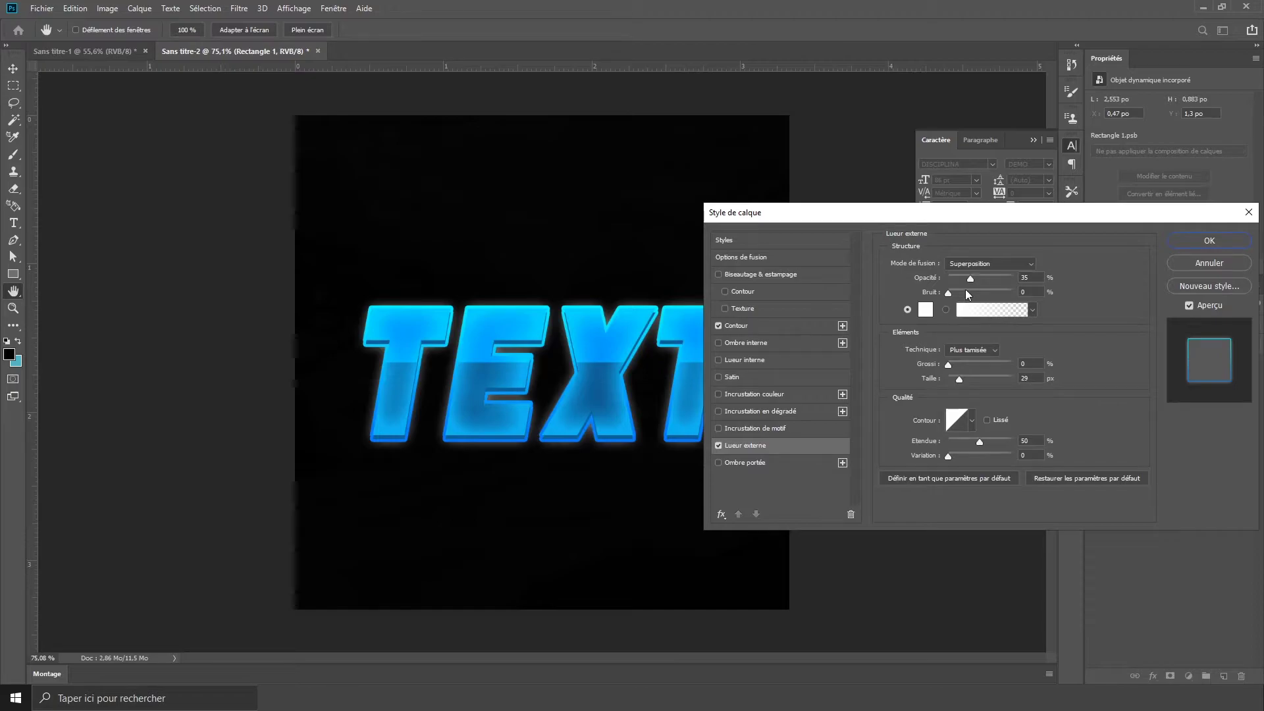
{"action": "left_click_drag", "start_coordinate": [973, 278], "coordinate": [985, 278]}
{"action": "left_click", "coordinate": [925, 310]}
{"action": "type", "text": "0096ff"}
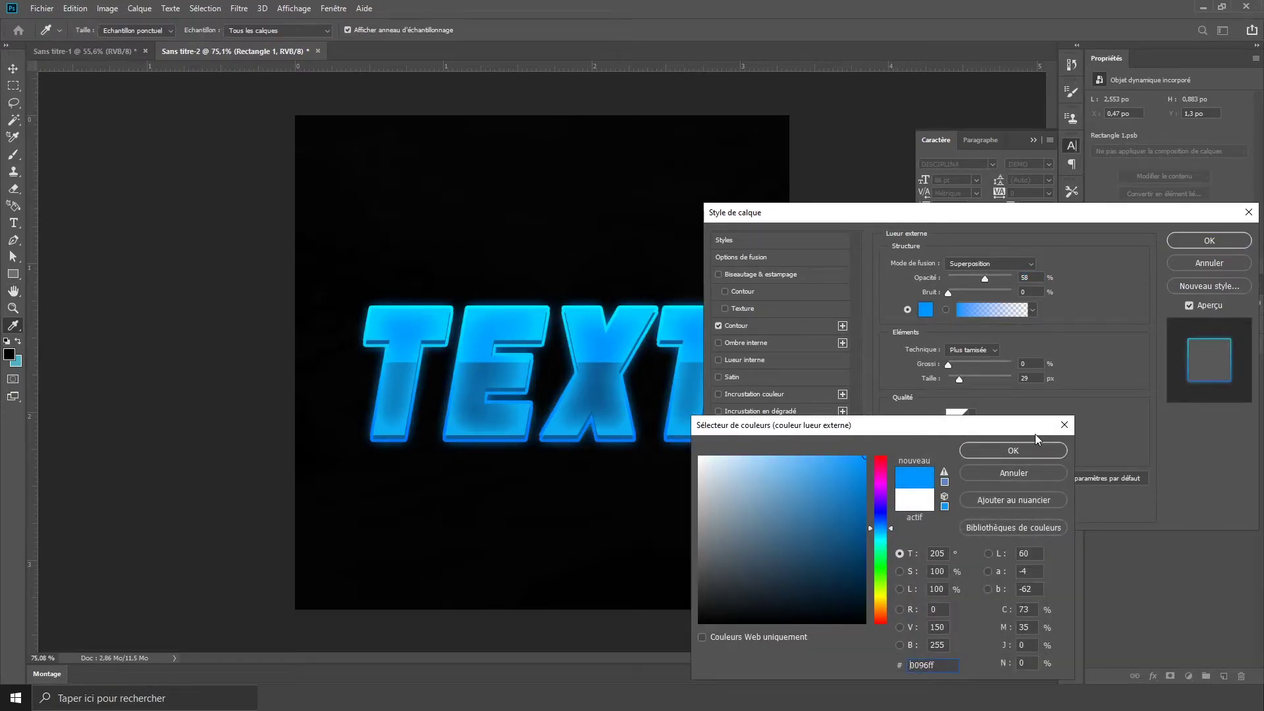
{"action": "left_click", "coordinate": [1031, 449]}
Set the outer glow's opacity to 81%, size to 38 px and range to 97%, and apply the layer style
{"action": "left_click_drag", "start_coordinate": [986, 277], "coordinate": [1034, 284]}
{"action": "left_click_drag", "start_coordinate": [959, 381], "coordinate": [962, 378]}
{"action": "left_click_drag", "start_coordinate": [979, 441], "coordinate": [1010, 445]}
{"action": "left_click_drag", "start_coordinate": [1012, 279], "coordinate": [989, 279]}
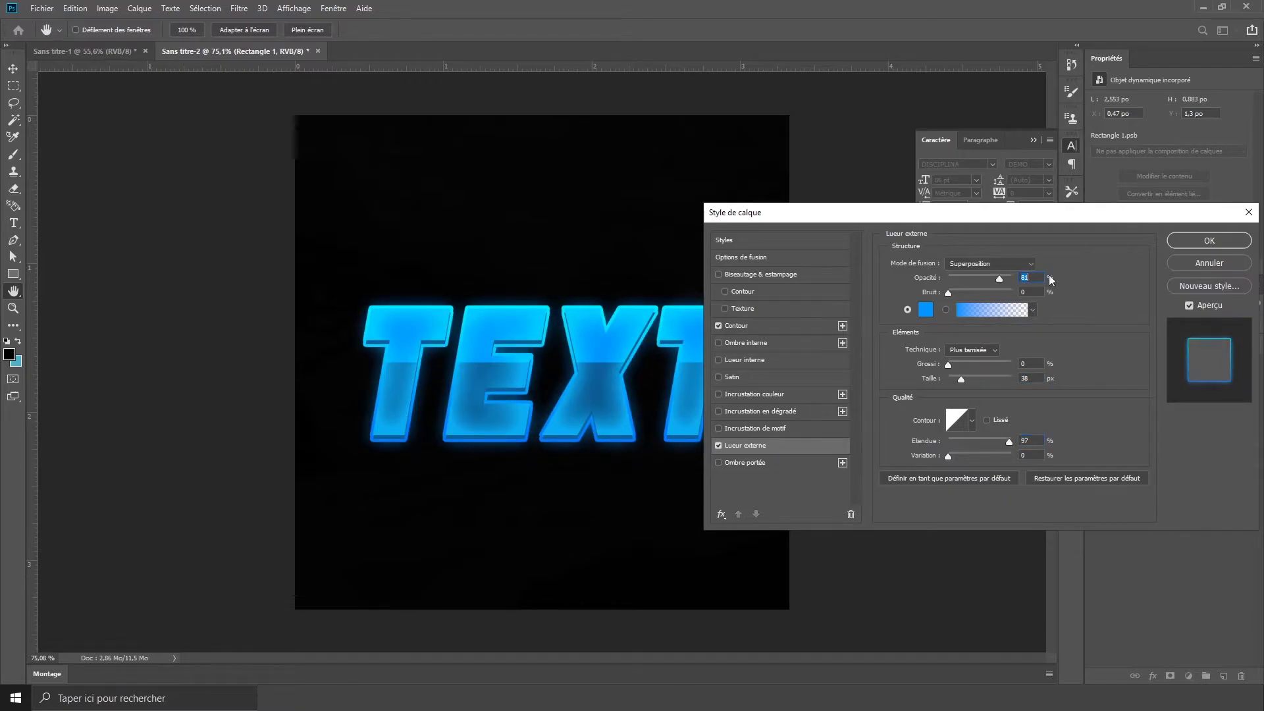
{"action": "left_click", "coordinate": [1198, 245]}
{"action": "scroll", "coordinate": [674, 463], "scroll_direction": "down", "scroll_amount": 5}
{"action": "scroll", "coordinate": [678, 468], "scroll_direction": "up", "scroll_amount": 5}
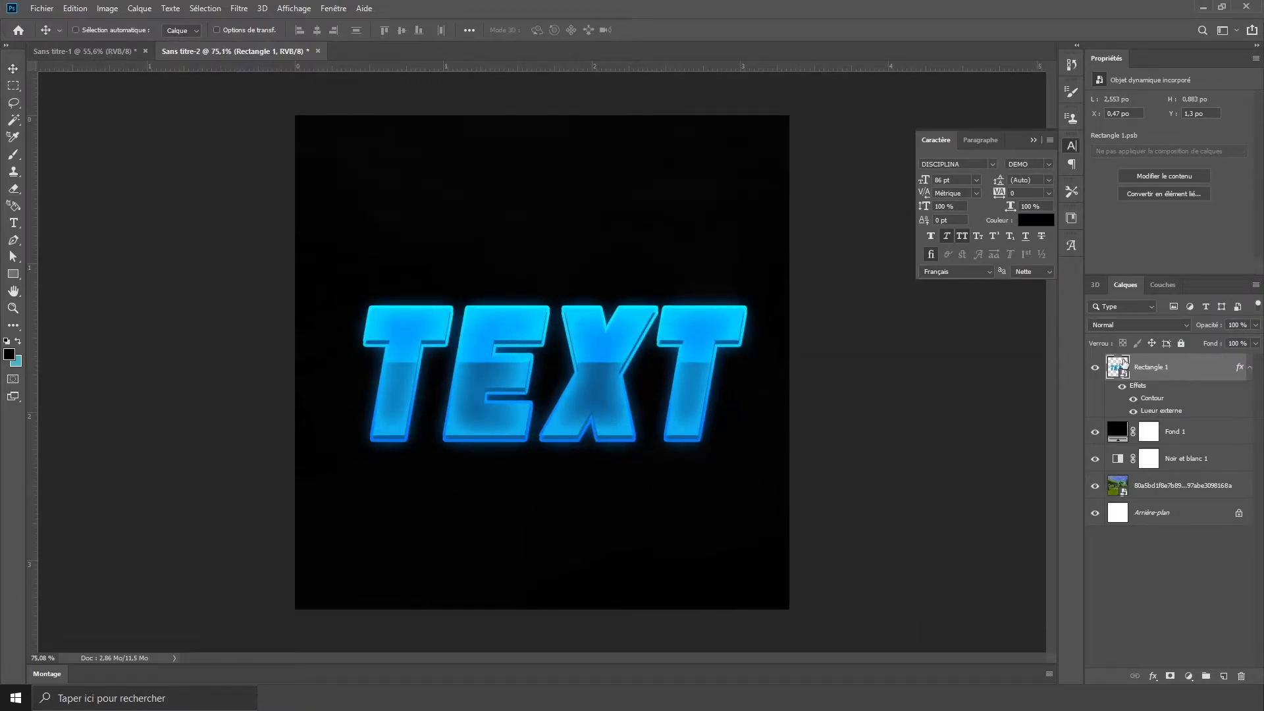
Move the lettering up and to the left to centre it on the canvas, at about X 0.39, Y 1.23 inches
{"action": "key", "text": "ctrl+t"}
{"action": "mouse_move", "coordinate": [696, 350]}
{"action": "left_mouse_down"}
{"action": "mouse_move", "coordinate": [707, 353]}
{"action": "mouse_move", "coordinate": [673, 350]}
{"action": "mouse_move", "coordinate": [694, 350]}
{"action": "mouse_move", "coordinate": [682, 345]}
{"action": "mouse_move", "coordinate": [680, 357]}
{"action": "mouse_move", "coordinate": [678, 341]}
{"action": "left_mouse_up"}
{"action": "key", "text": "Return"}
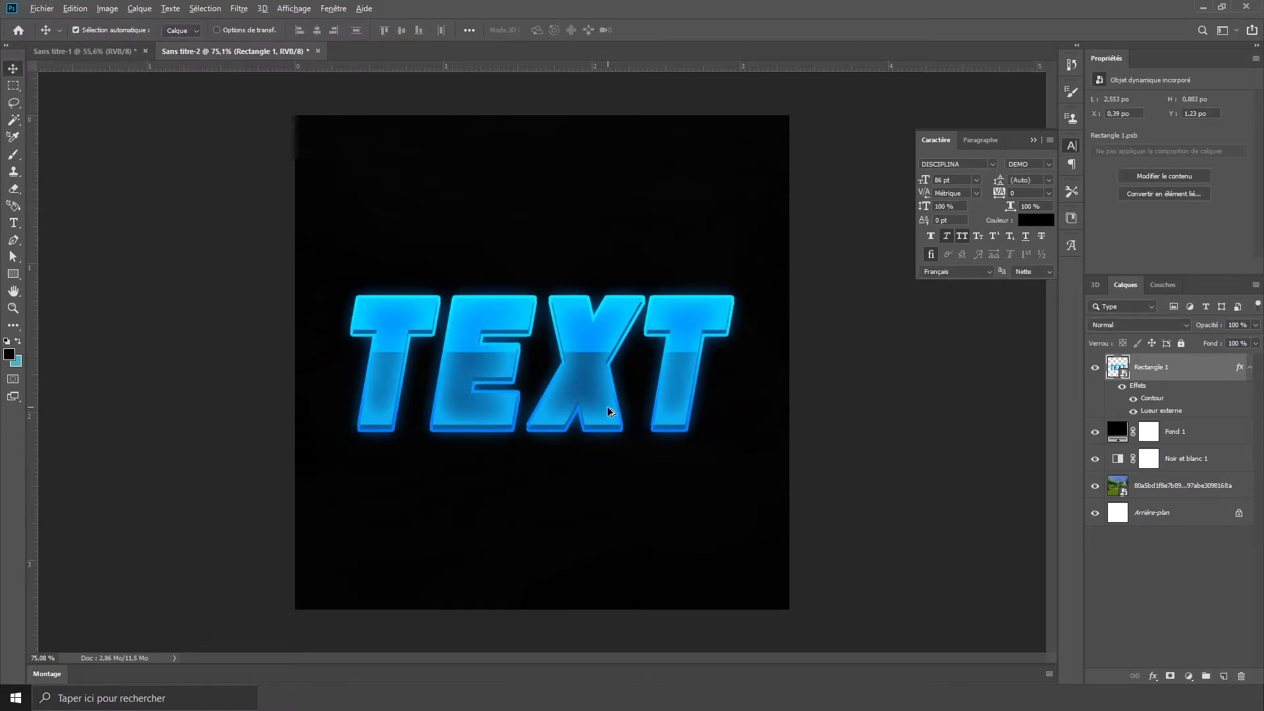
{"action": "scroll", "coordinate": [607, 414], "scroll_direction": "down", "scroll_amount": 3}
{"action": "scroll", "coordinate": [606, 415], "scroll_direction": "up", "scroll_amount": 4}
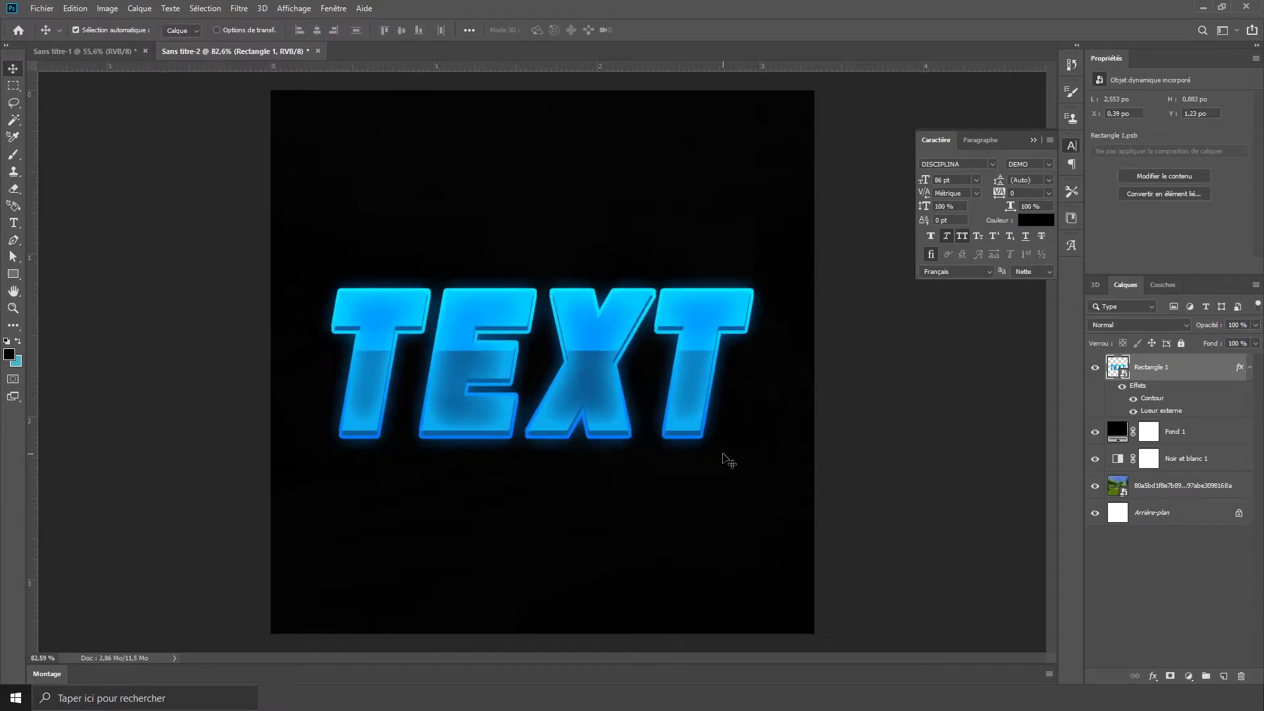
{"action": "scroll", "coordinate": [683, 457], "scroll_direction": "down", "scroll_amount": 2}
{"action": "scroll", "coordinate": [685, 458], "scroll_direction": "up", "scroll_amount": 3}
{"action": "scroll", "coordinate": [685, 459], "scroll_direction": "down", "scroll_amount": 2}
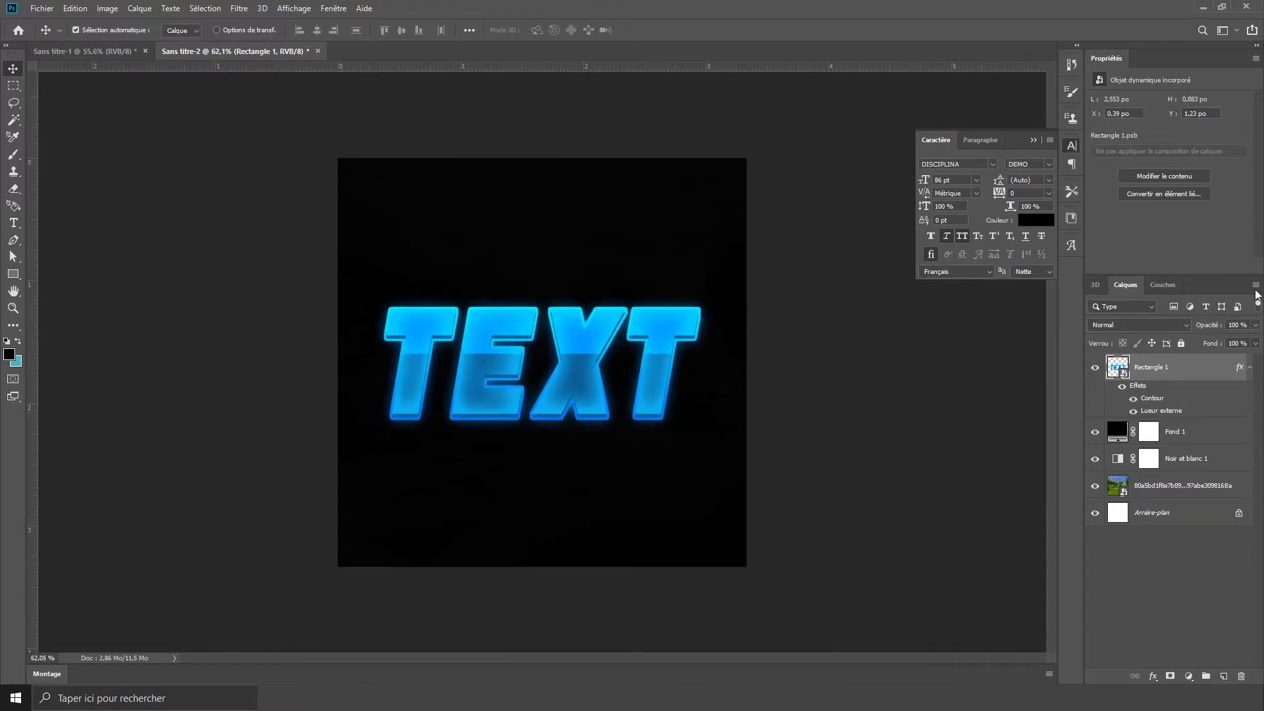
{"action": "scroll", "coordinate": [604, 372], "scroll_direction": "up", "scroll_amount": 2}
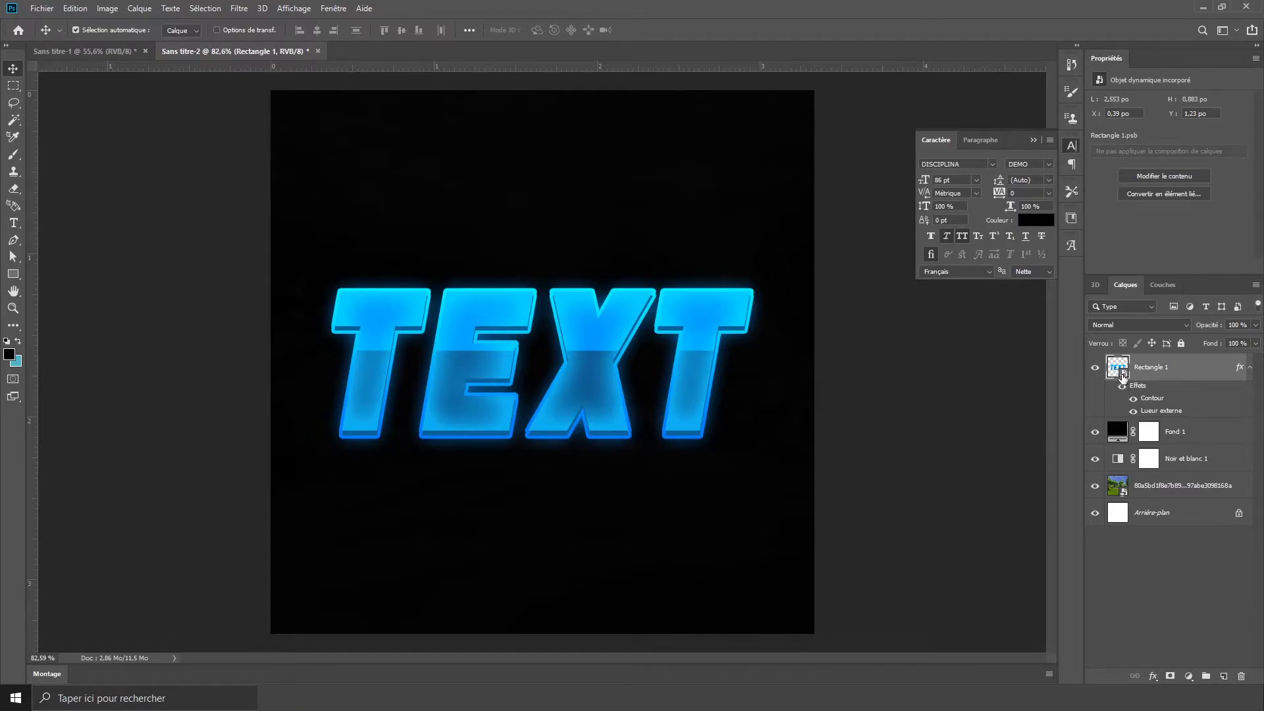
Inspect the lettering's nested smart objects down to the original TEXT layer, and close them to return to the main document
{"action": "double_click", "coordinate": [1123, 374]}
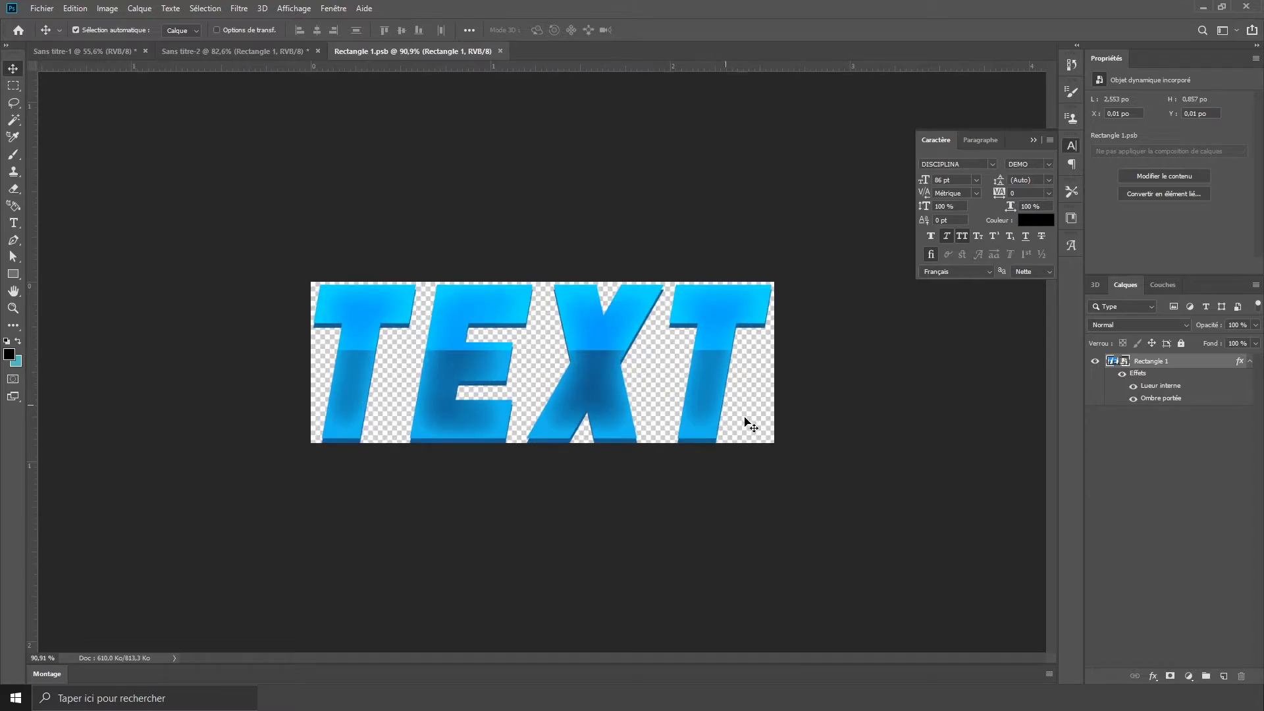
{"action": "double_click", "coordinate": [1127, 362]}
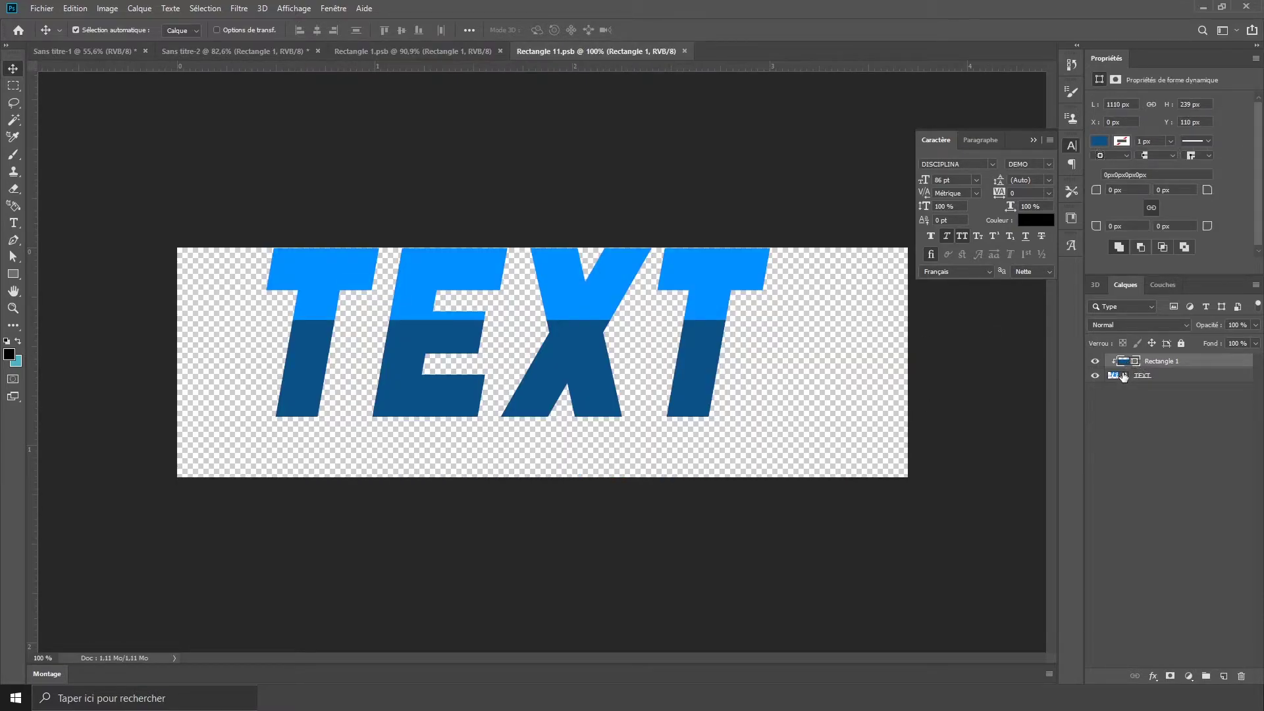
{"action": "double_click", "coordinate": [1123, 375]}
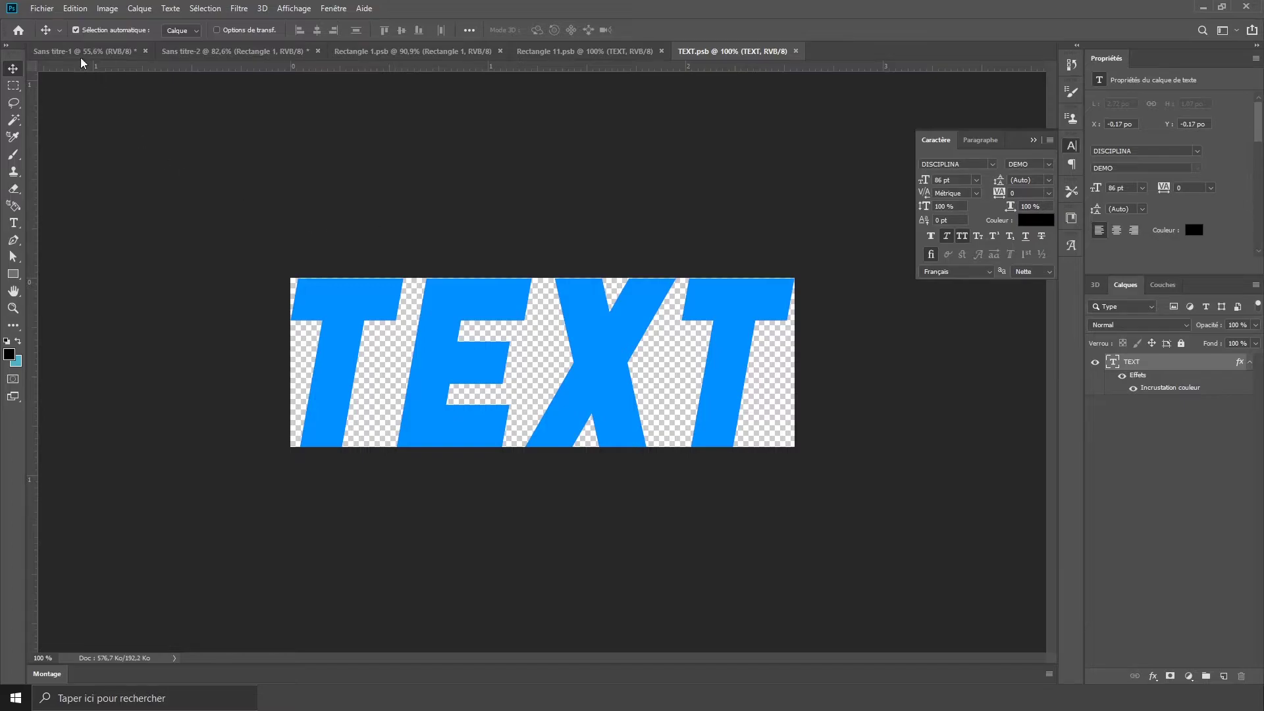
{"action": "left_click", "coordinate": [796, 52]}
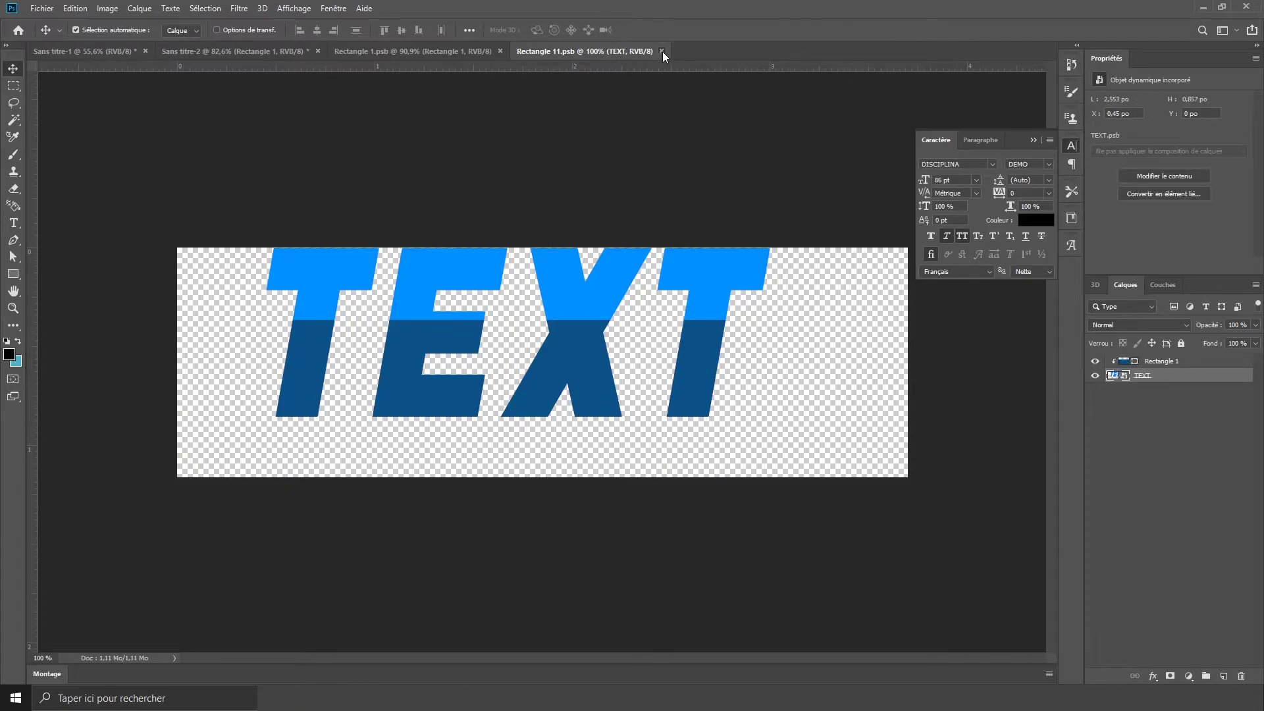
{"action": "left_click", "coordinate": [662, 51]}
{"action": "key", "text": "ctrl+w"}
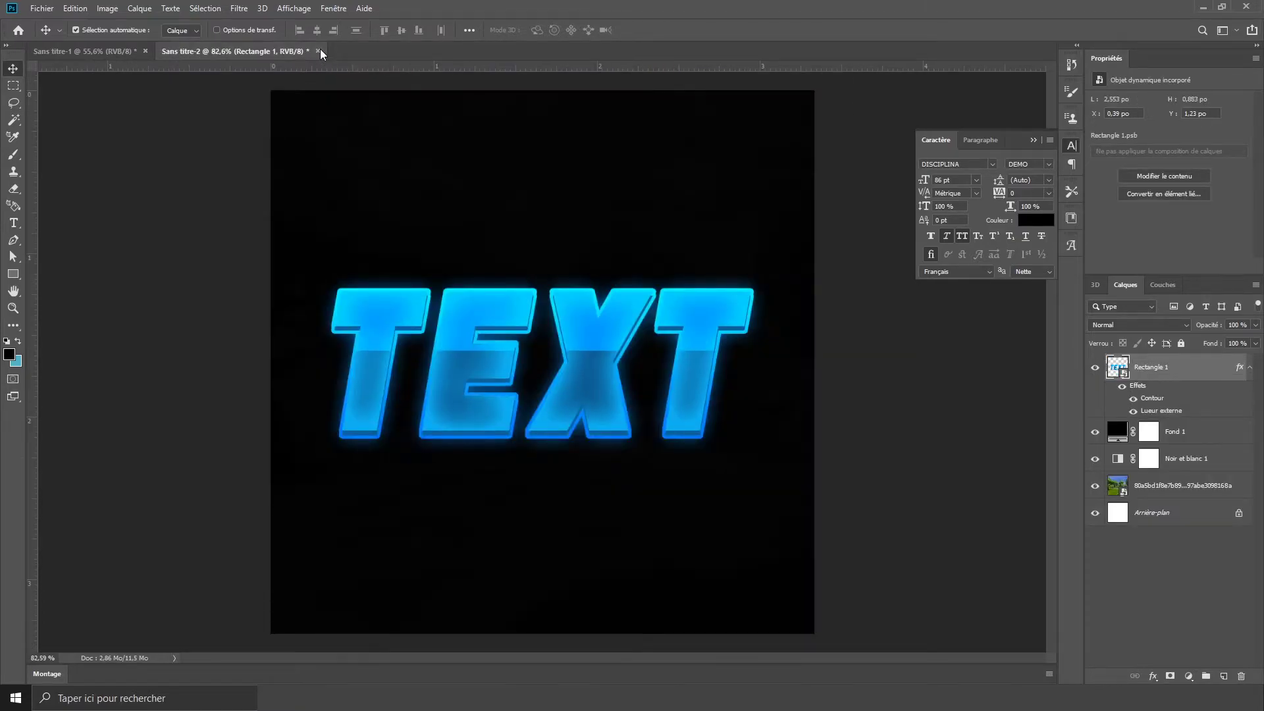
{"action": "scroll", "coordinate": [581, 389], "scroll_direction": "down", "scroll_amount": 5}
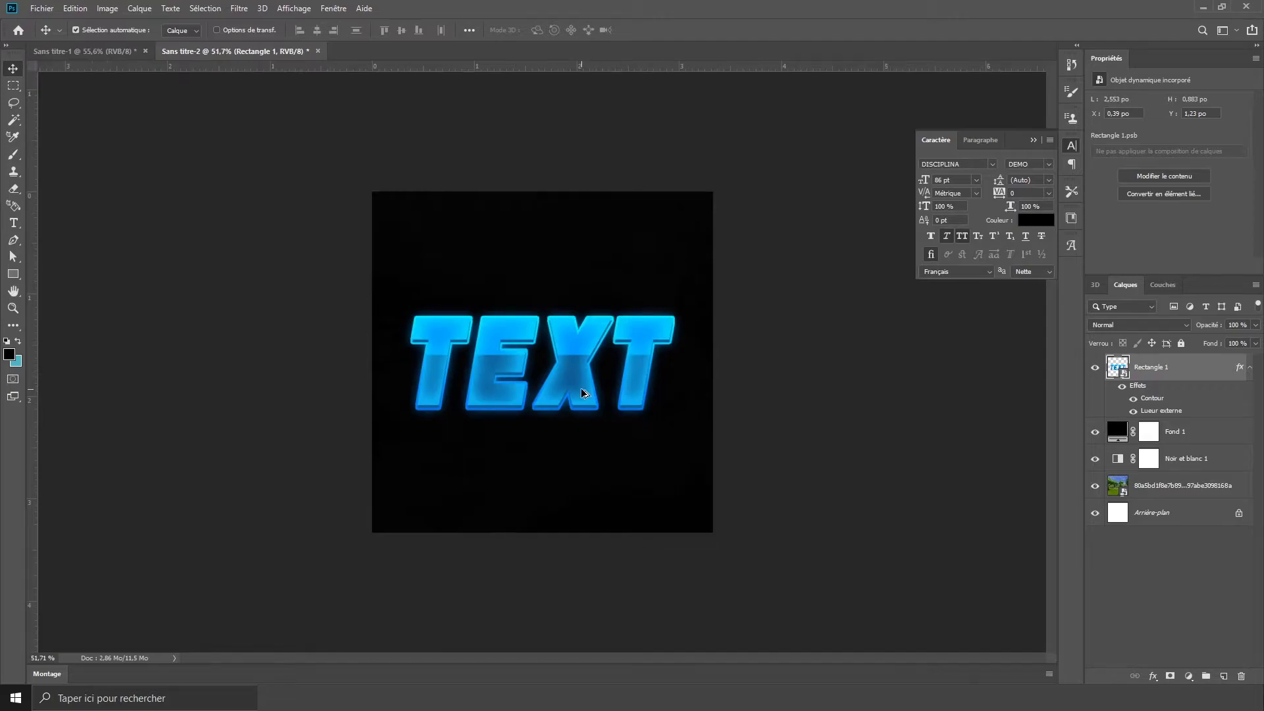
{"action": "scroll", "coordinate": [581, 388], "scroll_direction": "up", "scroll_amount": 4}
{"action": "scroll", "coordinate": [678, 434], "scroll_direction": "down", "scroll_amount": 2}
{"action": "scroll", "coordinate": [677, 435], "scroll_direction": "up", "scroll_amount": 2}
{"action": "scroll", "coordinate": [677, 435], "scroll_direction": "down", "scroll_amount": 1}
{"action": "scroll", "coordinate": [678, 435], "scroll_direction": "down", "scroll_amount": 1}
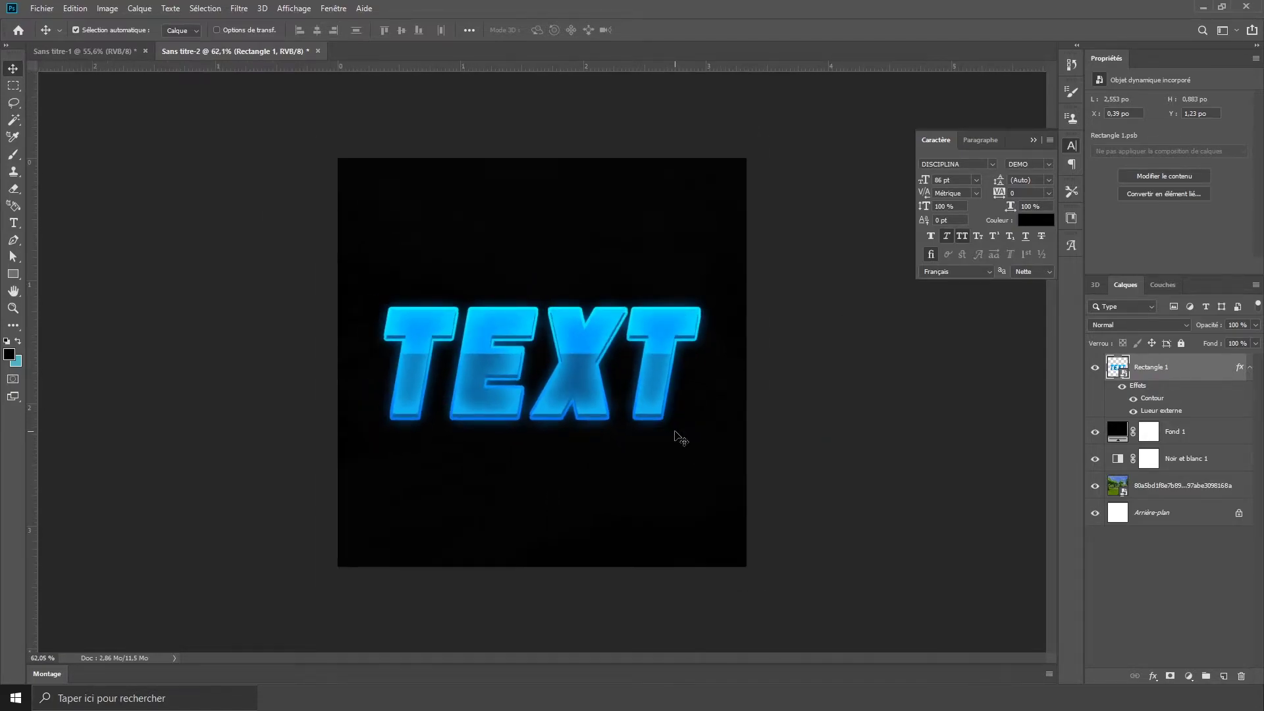
{"action": "scroll", "coordinate": [665, 457], "scroll_direction": "up", "scroll_amount": 1}
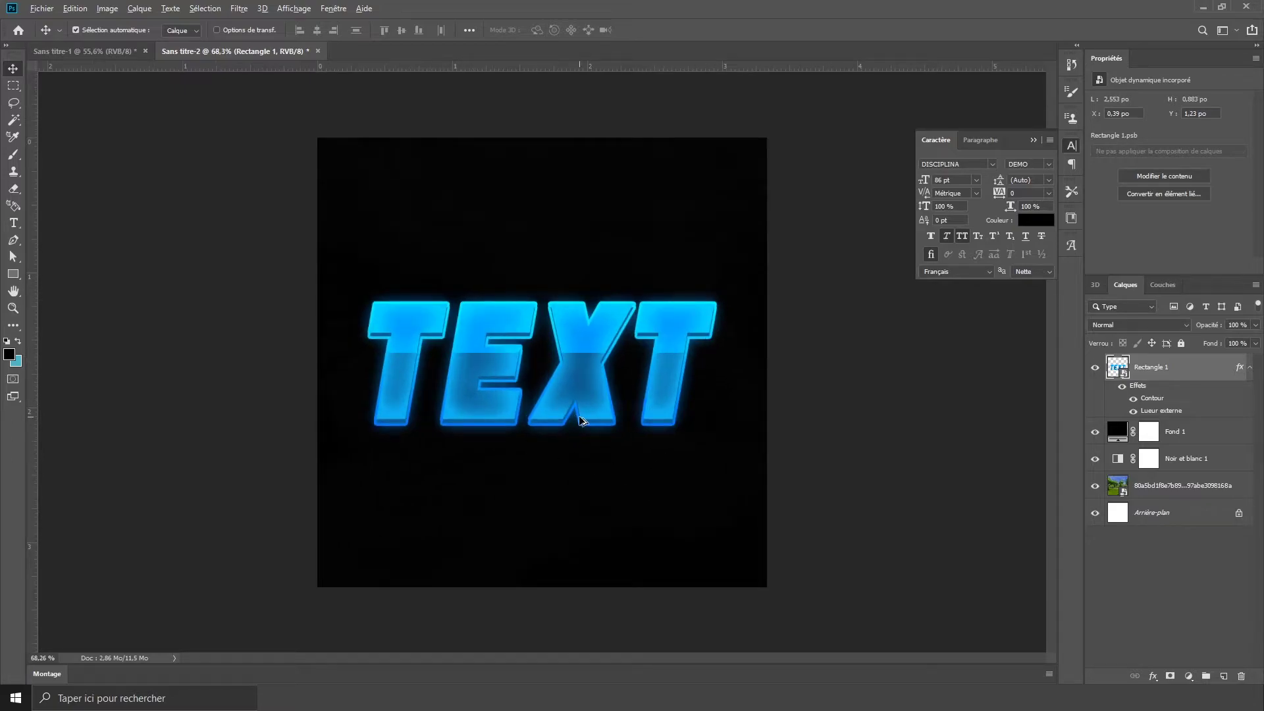
{"action": "scroll", "coordinate": [581, 420], "scroll_direction": "up", "scroll_amount": 2}
{"action": "scroll", "coordinate": [581, 421], "scroll_direction": "down", "scroll_amount": 1}
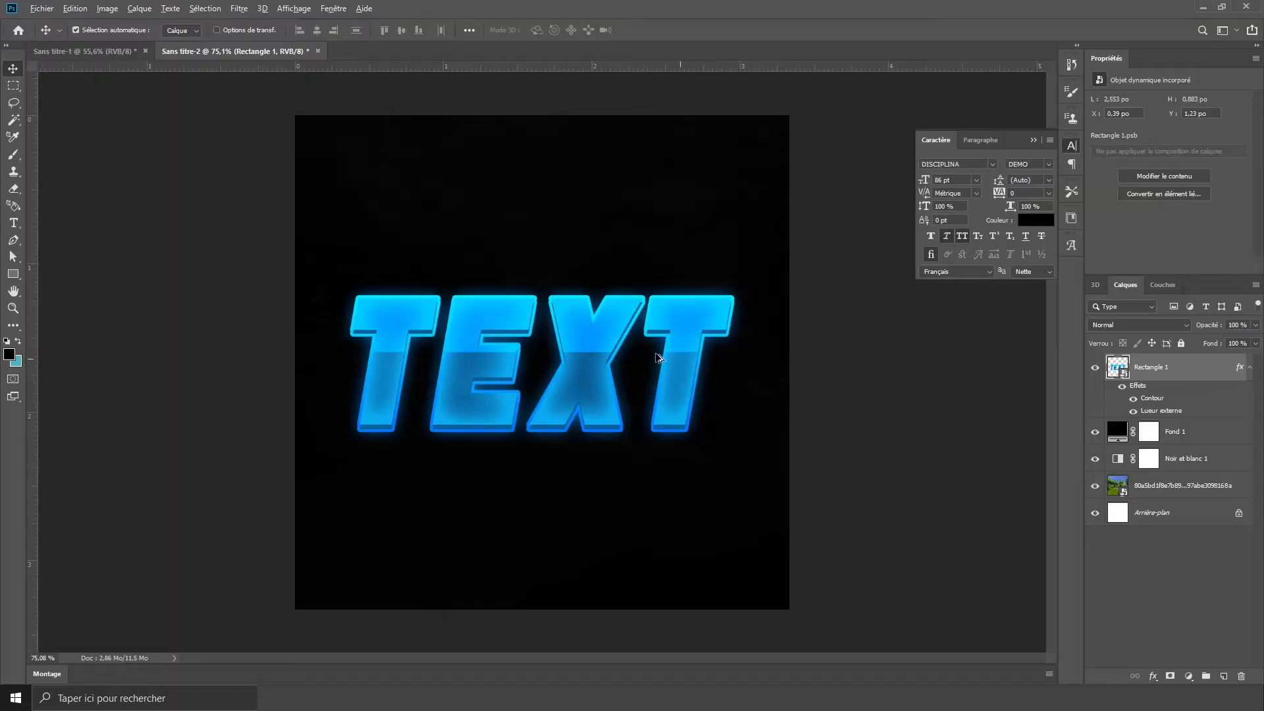
{"action": "scroll", "coordinate": [550, 354], "scroll_direction": "down", "scroll_amount": 3}
{"action": "scroll", "coordinate": [552, 354], "scroll_direction": "up", "scroll_amount": 2}
{"action": "scroll", "coordinate": [586, 349], "scroll_direction": "down", "scroll_amount": 1}
{"action": "scroll", "coordinate": [602, 388], "scroll_direction": "up", "scroll_amount": 2}
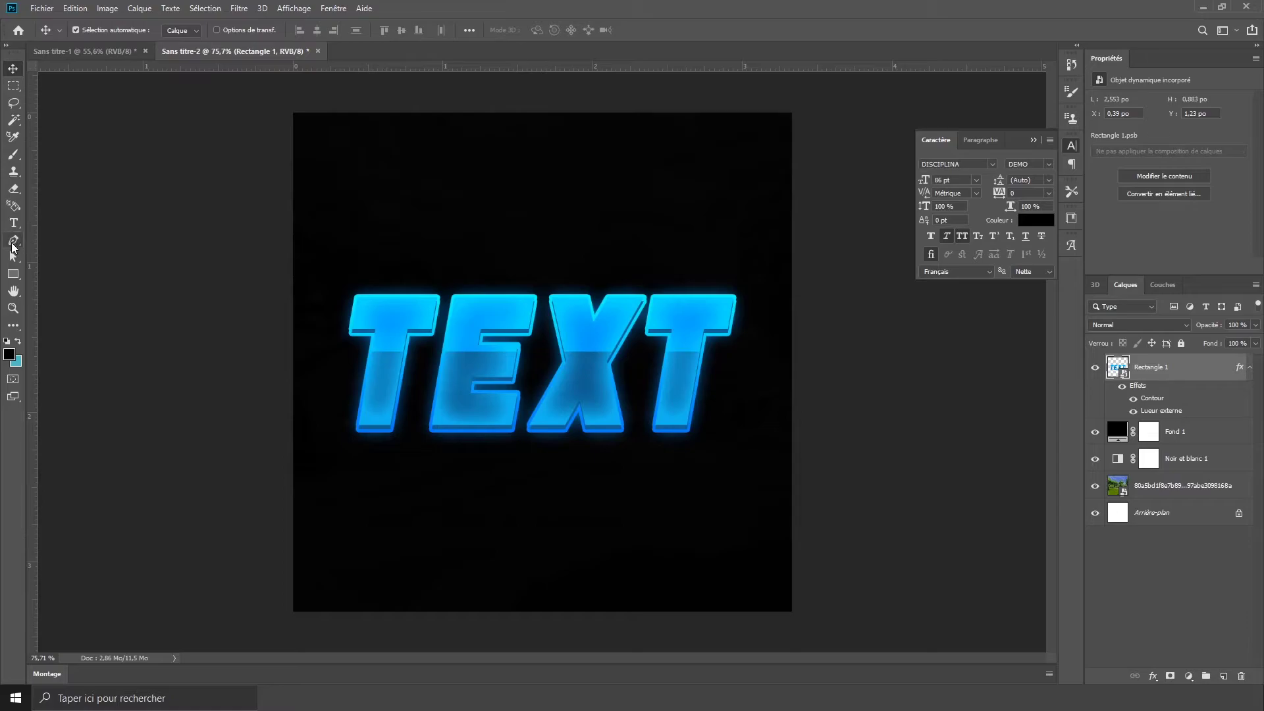
Activate the Pen tool in Shape mode, undoing any stray anchor point placed on the lettering
{"action": "left_click", "coordinate": [13, 244]}
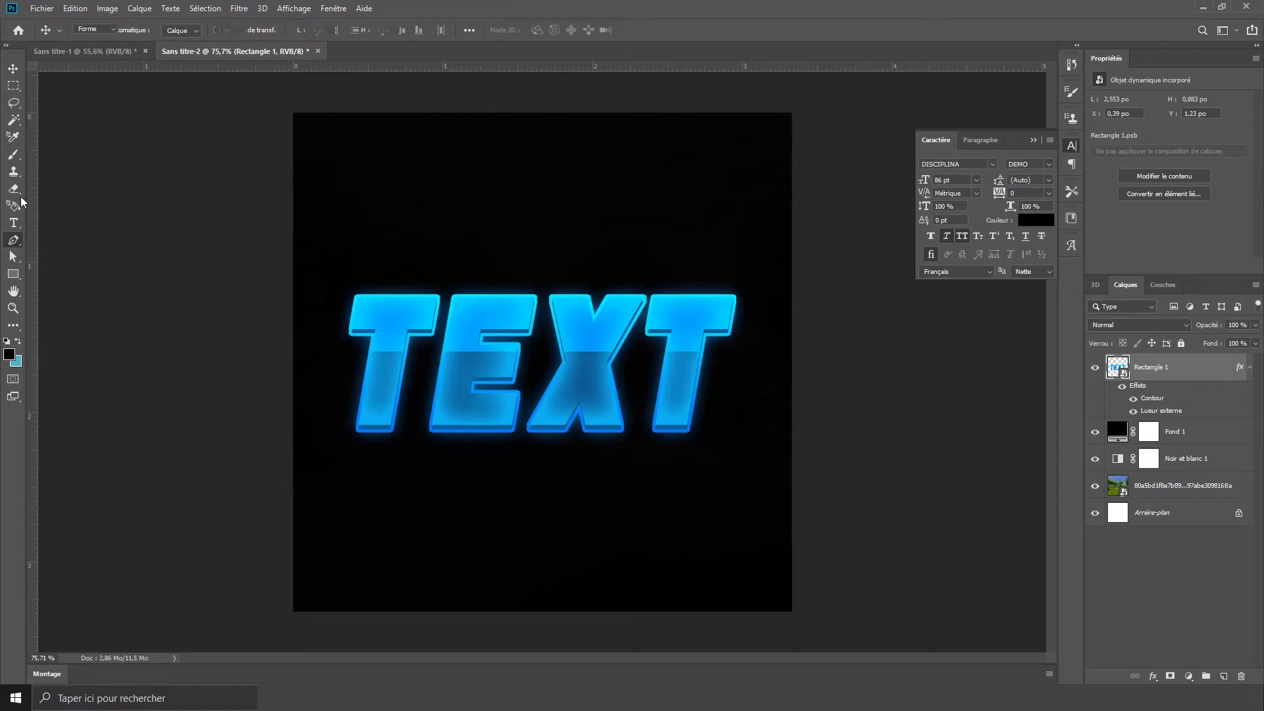
{"action": "left_click", "coordinate": [105, 33]}
{"action": "left_click", "coordinate": [92, 50]}
{"action": "left_click", "coordinate": [97, 33]}
{"action": "left_click", "coordinate": [93, 40]}
{"action": "left_click", "coordinate": [158, 30]}
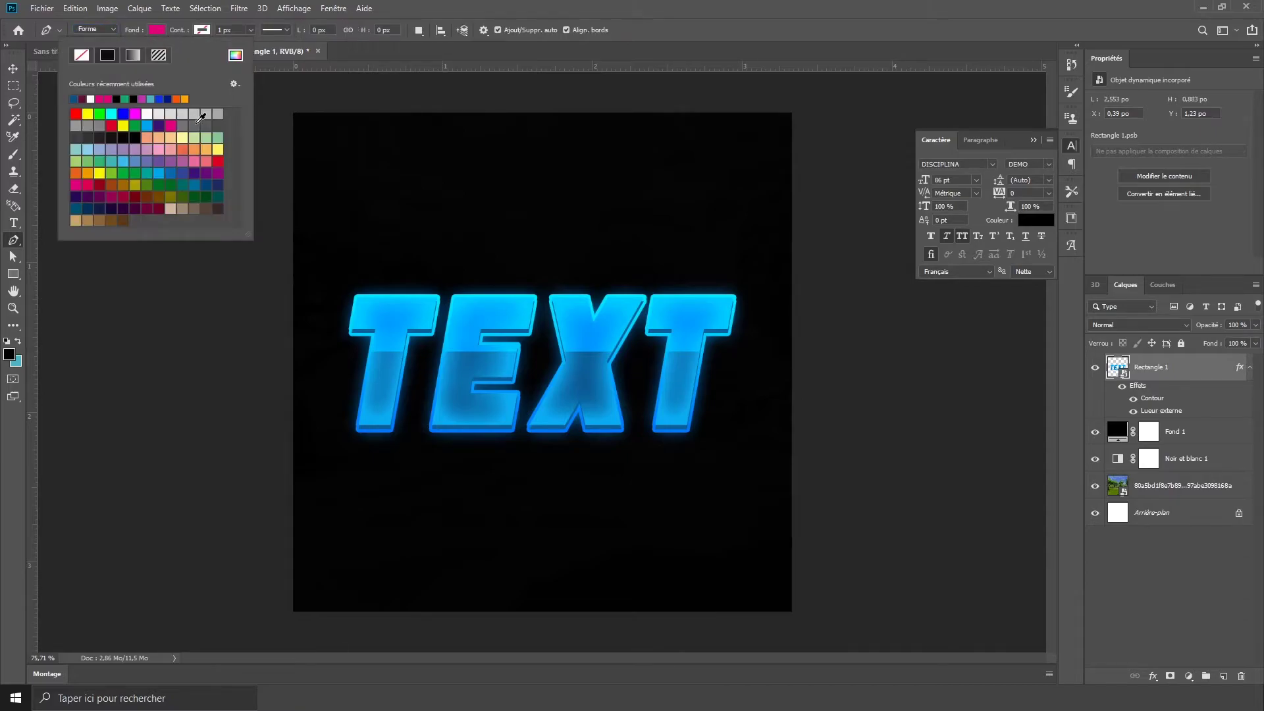
{"action": "left_click", "coordinate": [393, 320]}
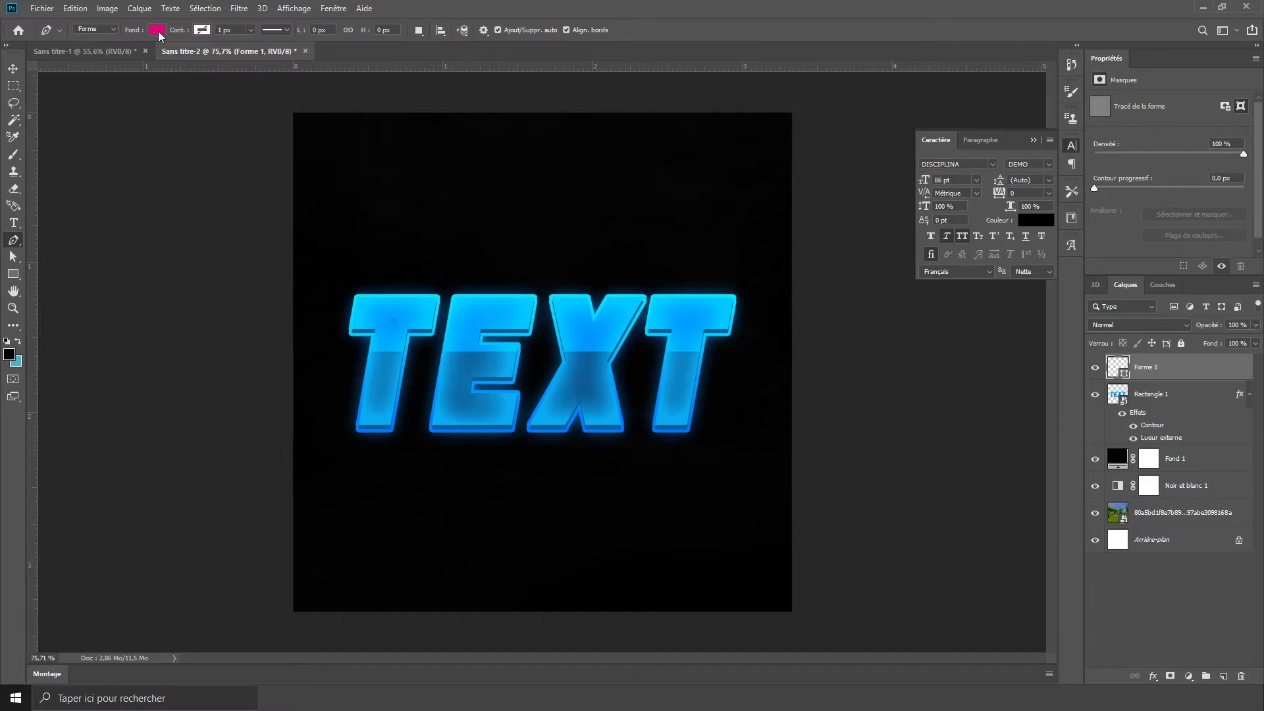
{"action": "key", "text": "ctrl+z"}
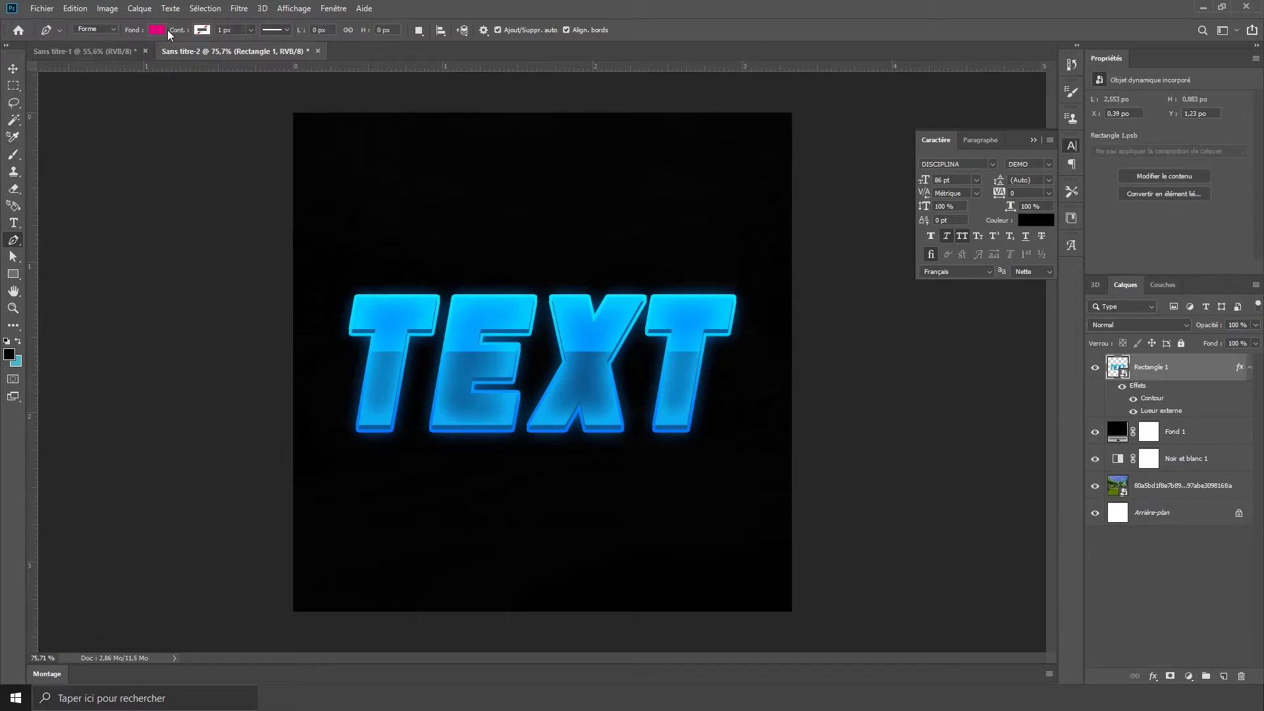
Set the Pen tool's shape fill to the blue #0096ff sampled from the lettering
{"action": "left_click", "coordinate": [157, 31]}
{"action": "left_click", "coordinate": [158, 30]}
{"action": "left_click", "coordinate": [159, 35]}
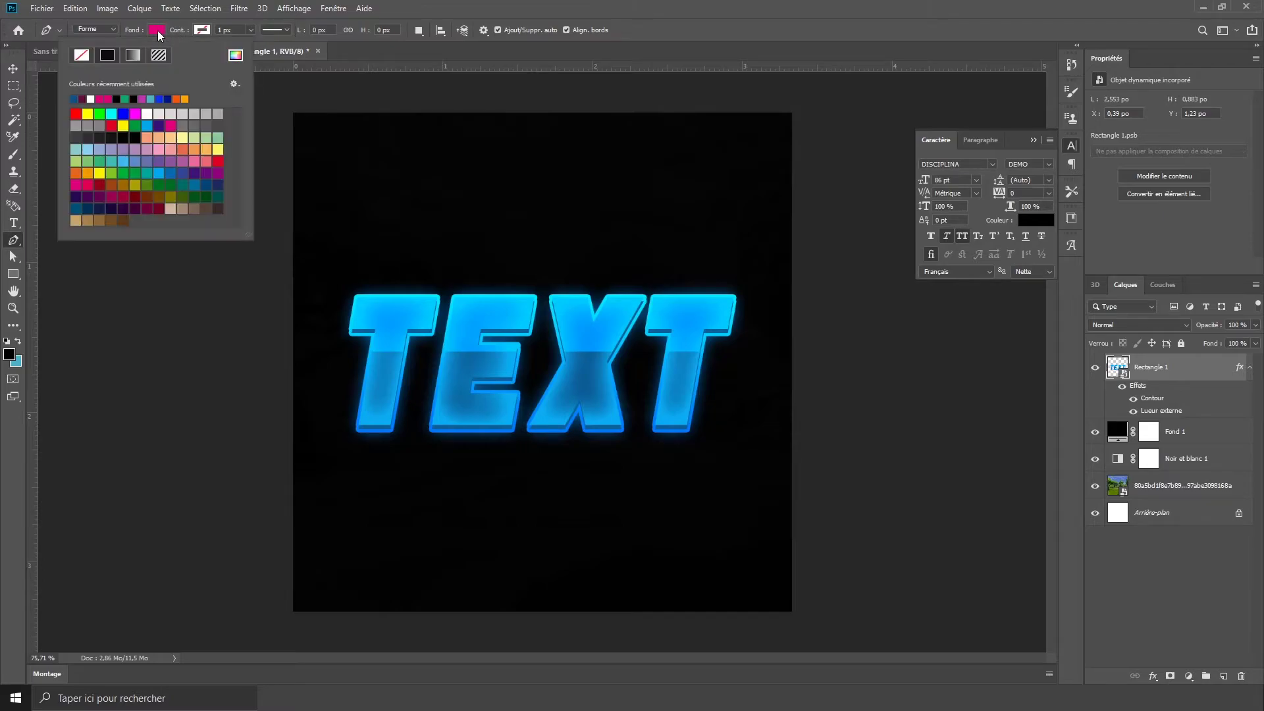
{"action": "left_click", "coordinate": [236, 56]}
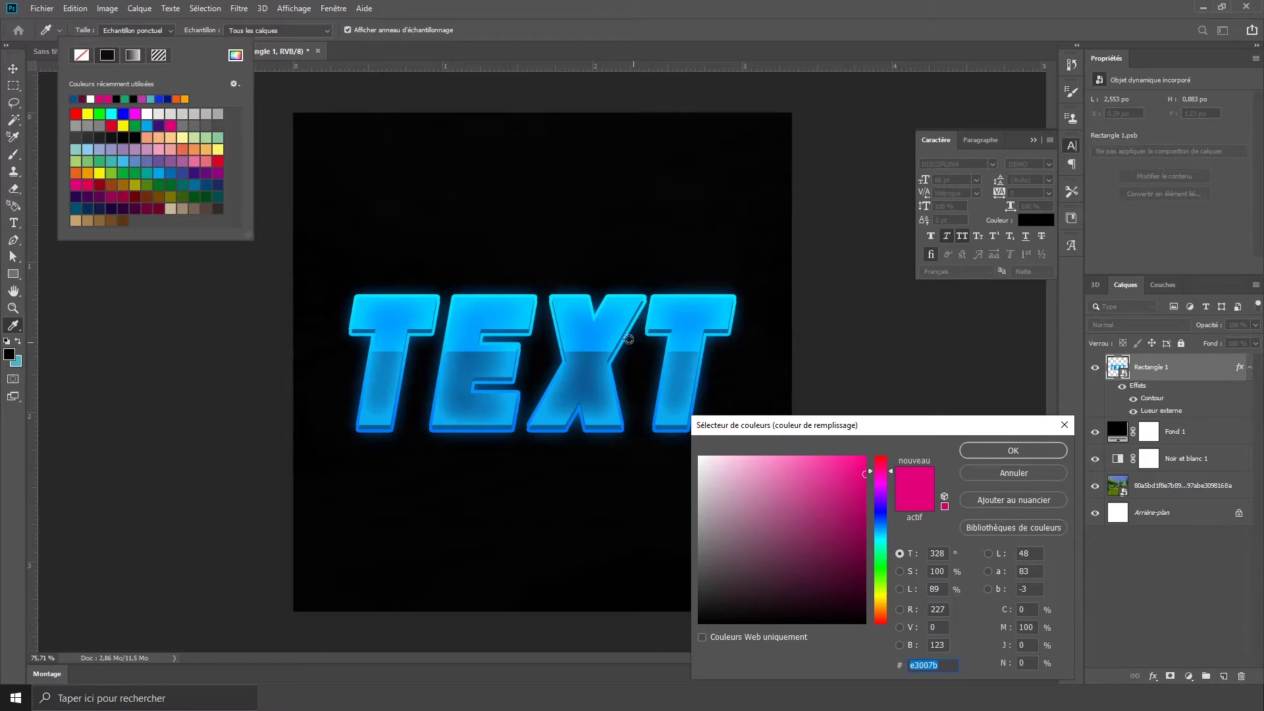
{"action": "left_click", "coordinate": [591, 337]}
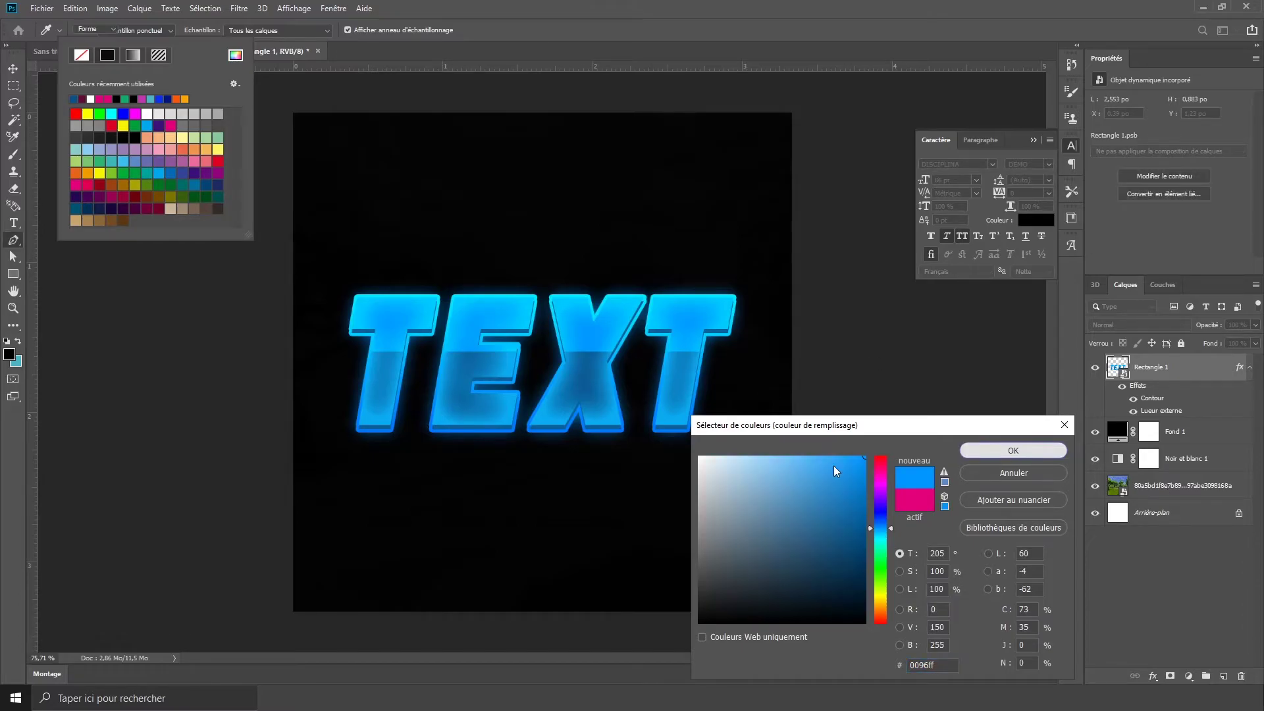
{"action": "left_click", "coordinate": [1054, 473]}
{"action": "left_click", "coordinate": [13, 68]}
{"action": "left_click", "coordinate": [14, 240]}
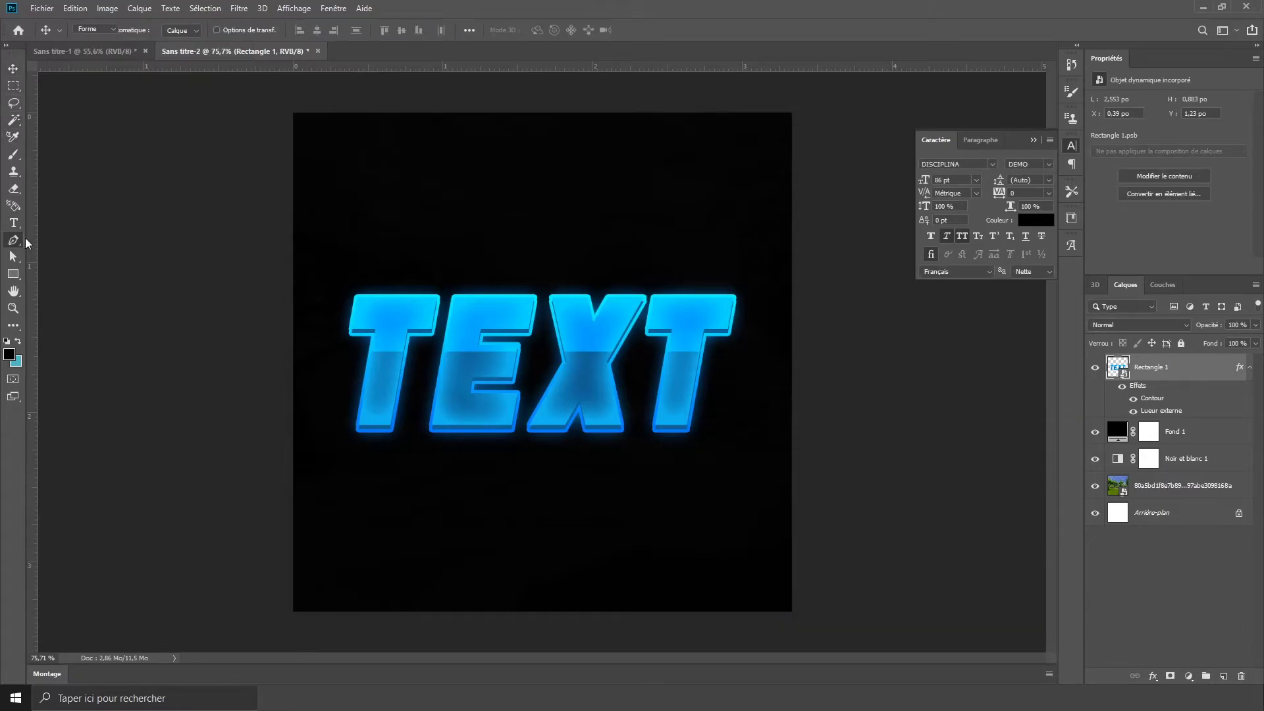
Try to draw a blue triangle about 531 by 412 px across the canvas's upper-right corner on a new layer
{"action": "scroll", "coordinate": [541, 411], "scroll_direction": "down", "scroll_amount": 2}
{"action": "scroll", "coordinate": [541, 410], "scroll_direction": "up", "scroll_amount": 1}
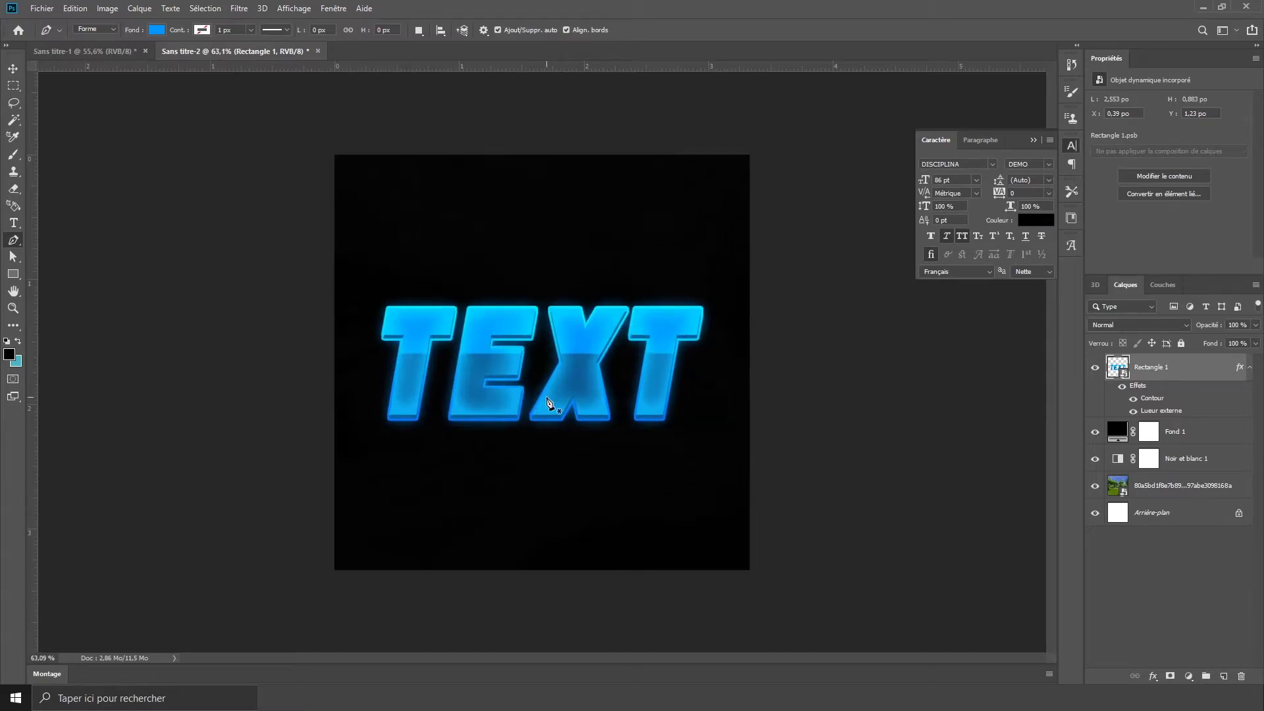
{"action": "scroll", "coordinate": [506, 484], "scroll_direction": "up", "scroll_amount": 2}
{"action": "scroll", "coordinate": [505, 485], "scroll_direction": "down", "scroll_amount": 1}
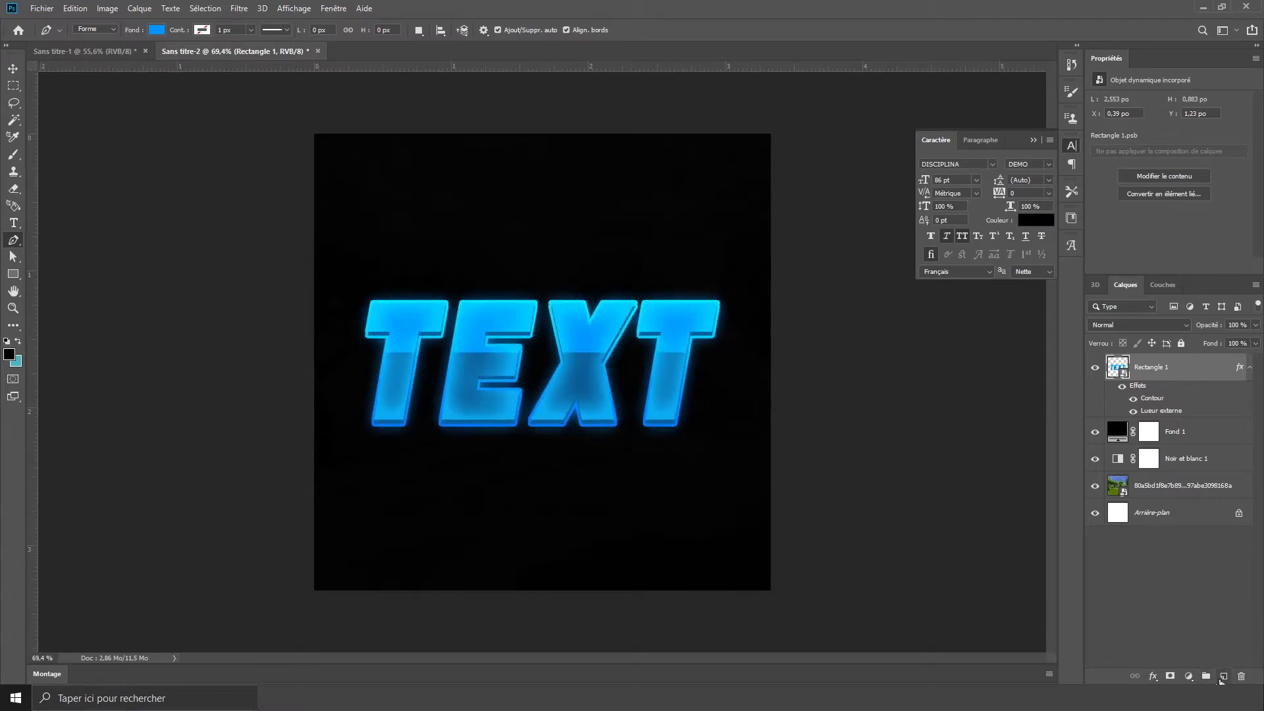
{"action": "left_click", "coordinate": [1222, 677]}
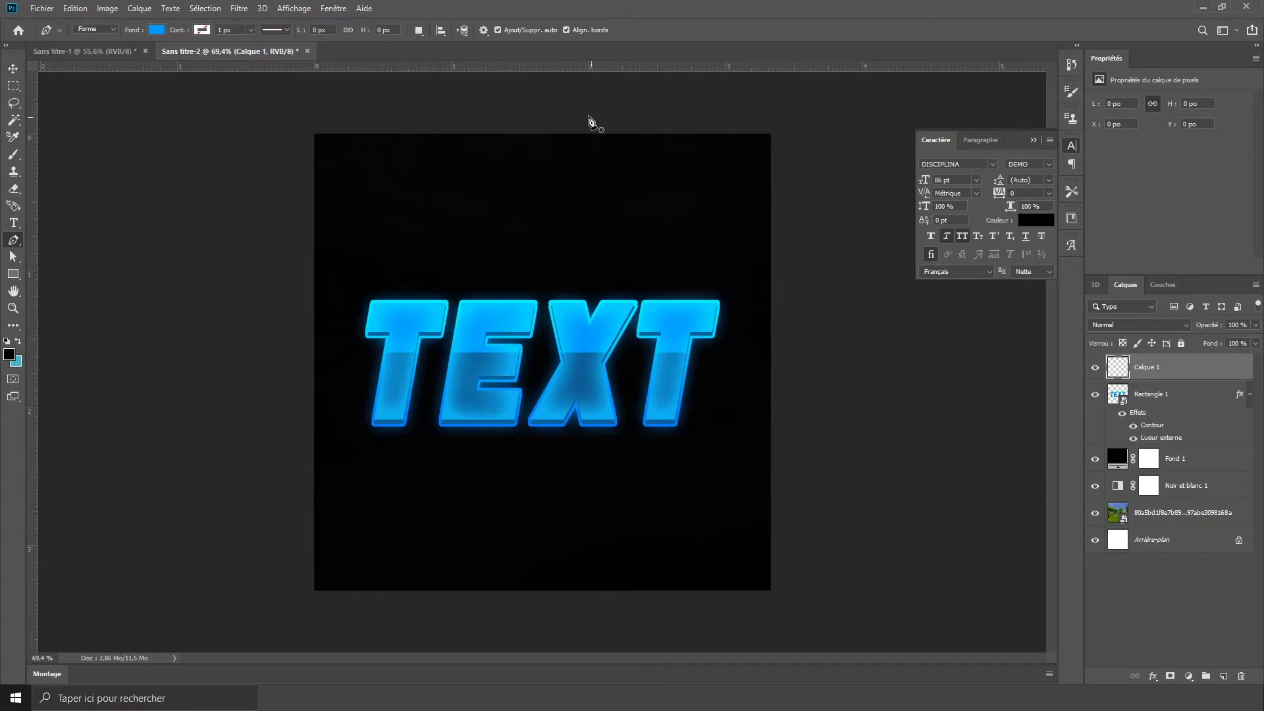
{"action": "left_click", "coordinate": [575, 114]}
{"action": "left_click", "coordinate": [818, 293]}
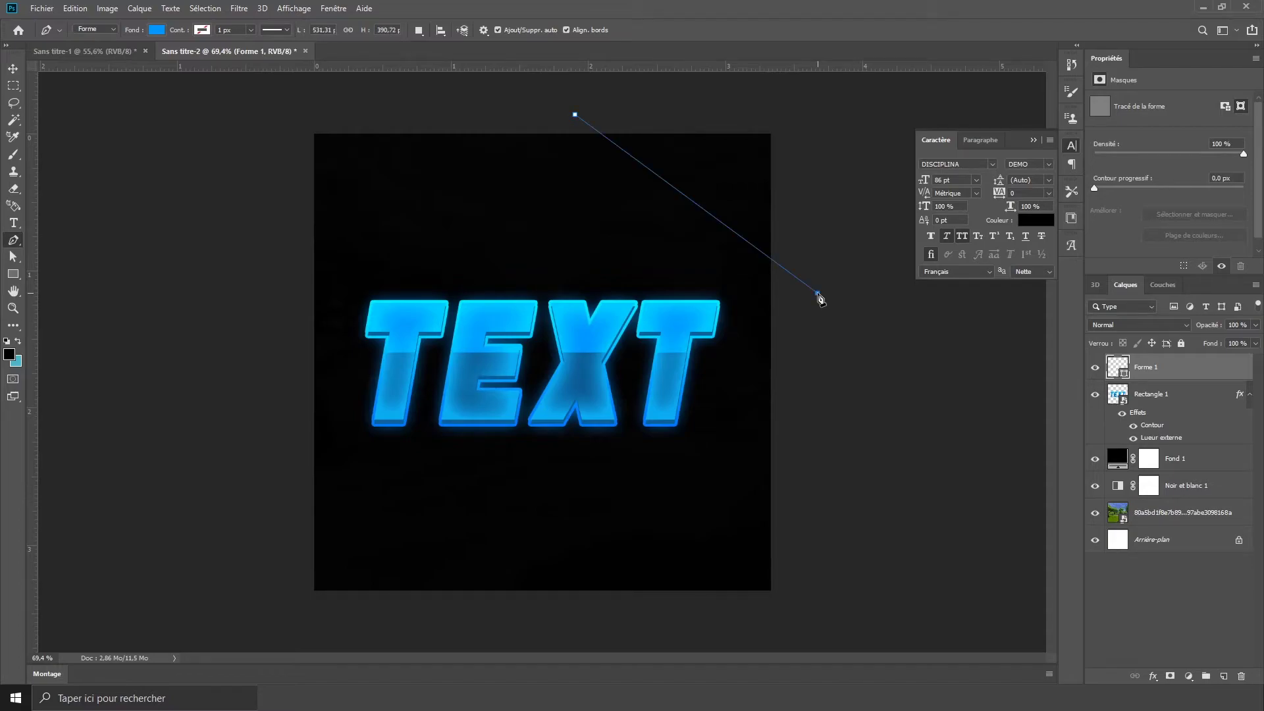
{"action": "left_click", "coordinate": [805, 105]}
{"action": "left_click", "coordinate": [575, 115]}
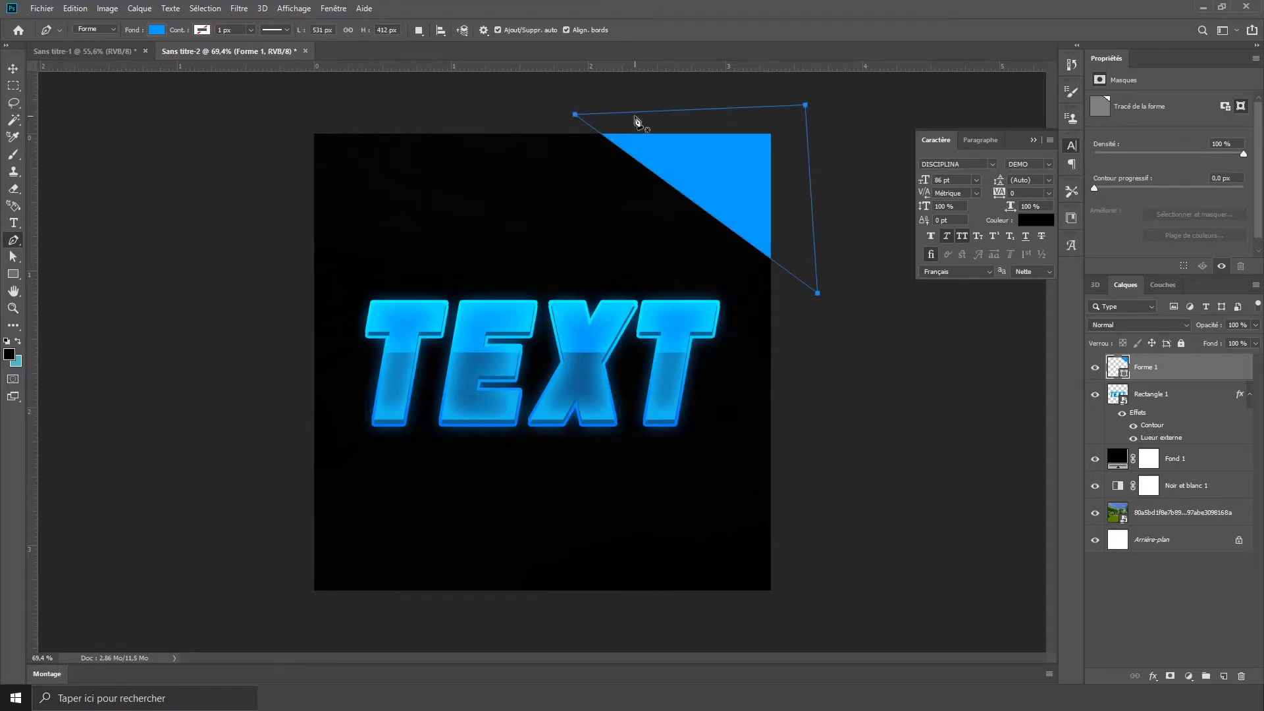
{"action": "left_click", "coordinate": [576, 116]}
Draw a blue triangle about 420 by 420 px with the Pen tool over the canvas's upper-right corner
{"action": "left_click", "coordinate": [615, 104]}
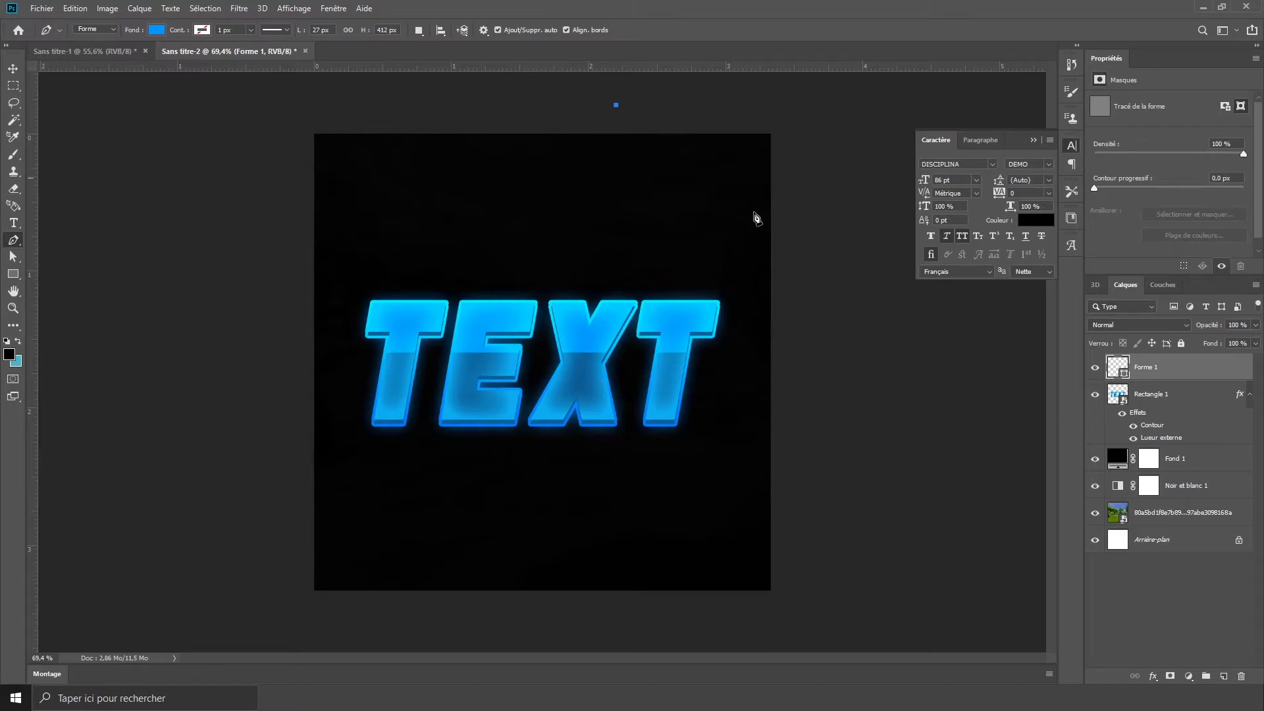
{"action": "left_click", "coordinate": [804, 100]}
{"action": "left_click", "coordinate": [808, 292]}
{"action": "left_click", "coordinate": [616, 105]}
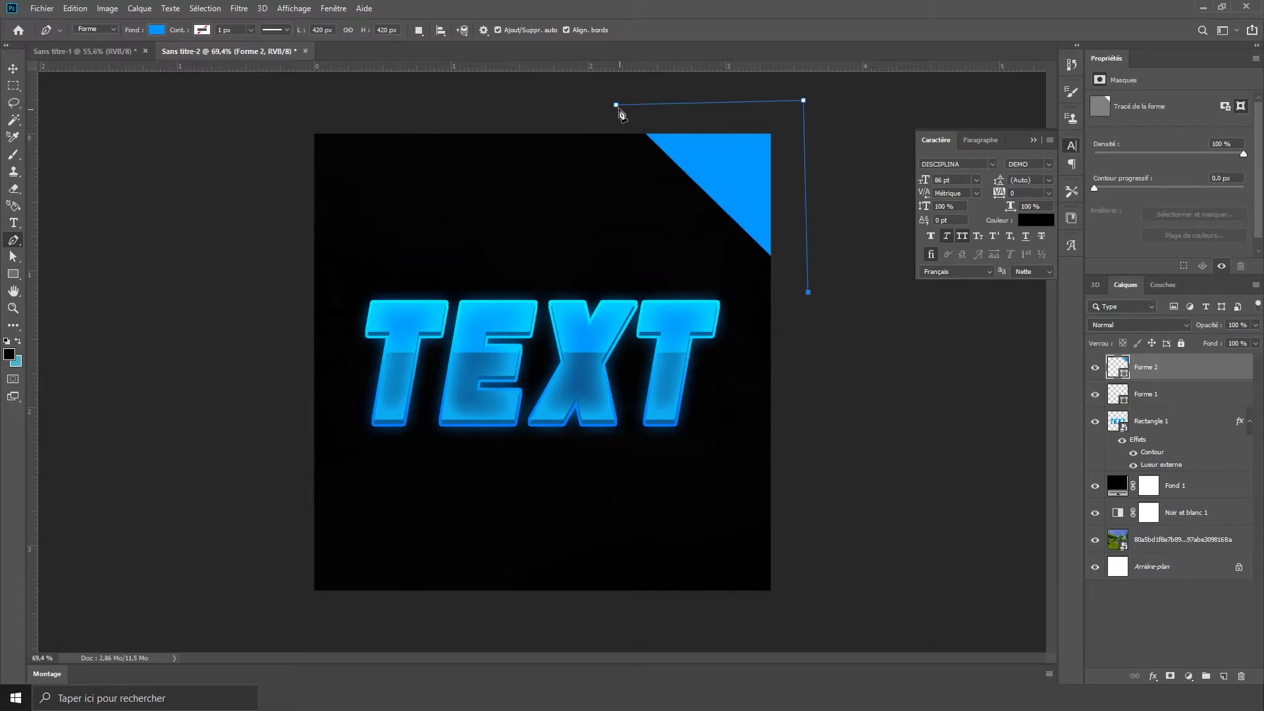
Enlarge the blue triangle with Free Transform and shift it slightly upward so it covers more of the corner
{"action": "left_click", "coordinate": [12, 66]}
{"action": "key", "text": "ctrl+t"}
{"action": "left_click", "coordinate": [617, 260]}
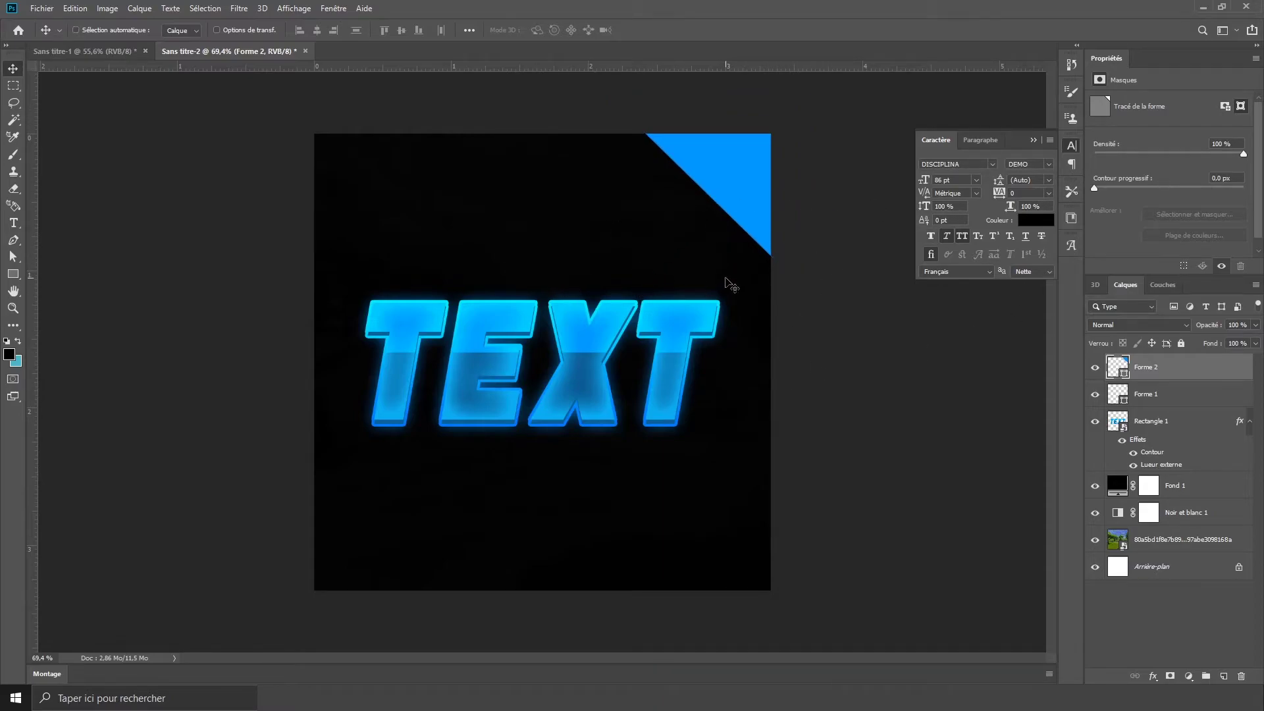
{"action": "key", "text": "ctrl+t"}
{"action": "left_click_drag", "start_coordinate": [611, 296], "coordinate": [548, 361]}
{"action": "left_click_drag", "start_coordinate": [680, 239], "coordinate": [690, 204]}
{"action": "key", "text": "Return"}
Nudge the blue triangle sideways in small increments to fine-tune its position in the upper-right corner
{"action": "key", "text": "Left"}
{"action": "key", "text": "Left"}
{"action": "key", "text": "Left"}
{"action": "key", "text": "Left"}
{"action": "key", "text": "Left"}
{"action": "key", "text": "Left"}
{"action": "key", "text": "Left"}
{"action": "key", "text": "Left"}
{"action": "key", "text": "Left"}
{"action": "key", "text": "Left"}
{"action": "key", "text": "Left"}
{"action": "key", "text": "Left"}
{"action": "key", "text": "Right"}
{"action": "key", "text": "Right"}
{"action": "key", "text": "Right"}
{"action": "key", "text": "Right"}
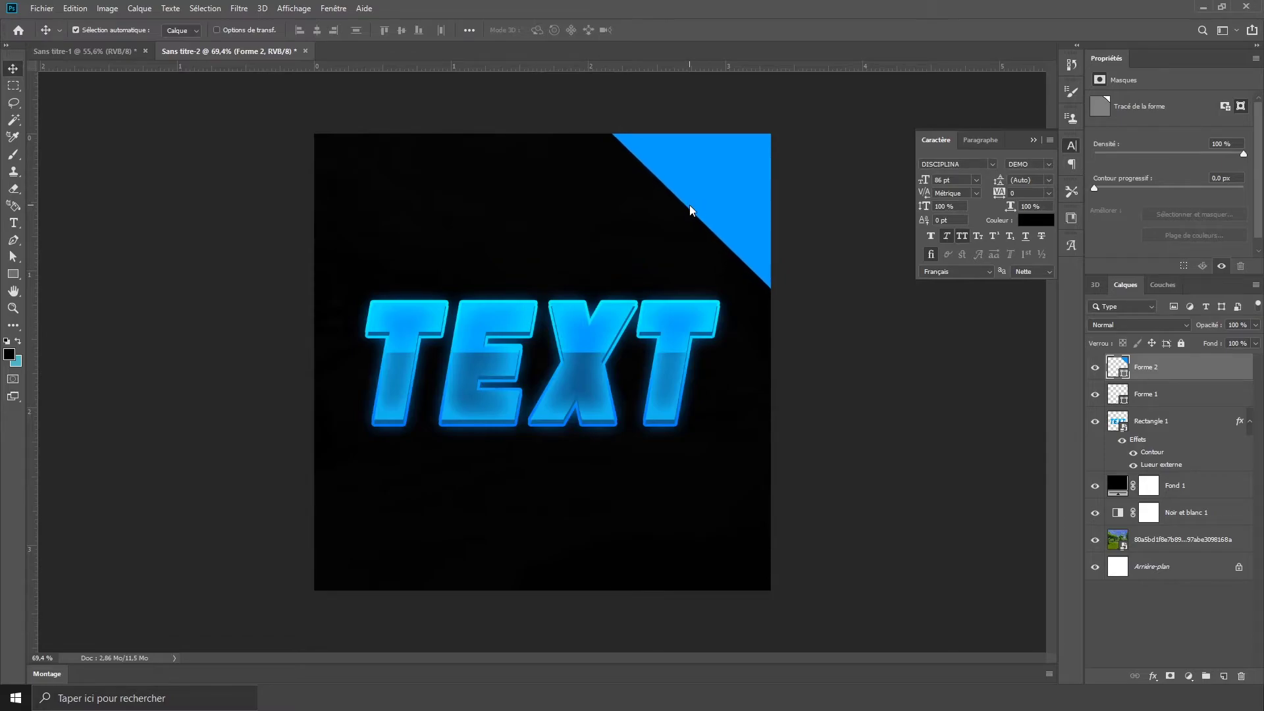
{"action": "key", "text": "Right"}
{"action": "key", "text": "Right"}
{"action": "key", "text": "Right"}
{"action": "key", "text": "Right"}
Check the corner design in the green sample document and duplicate the blue triangle's layer twice in the blue document
{"action": "left_click", "coordinate": [125, 52]}
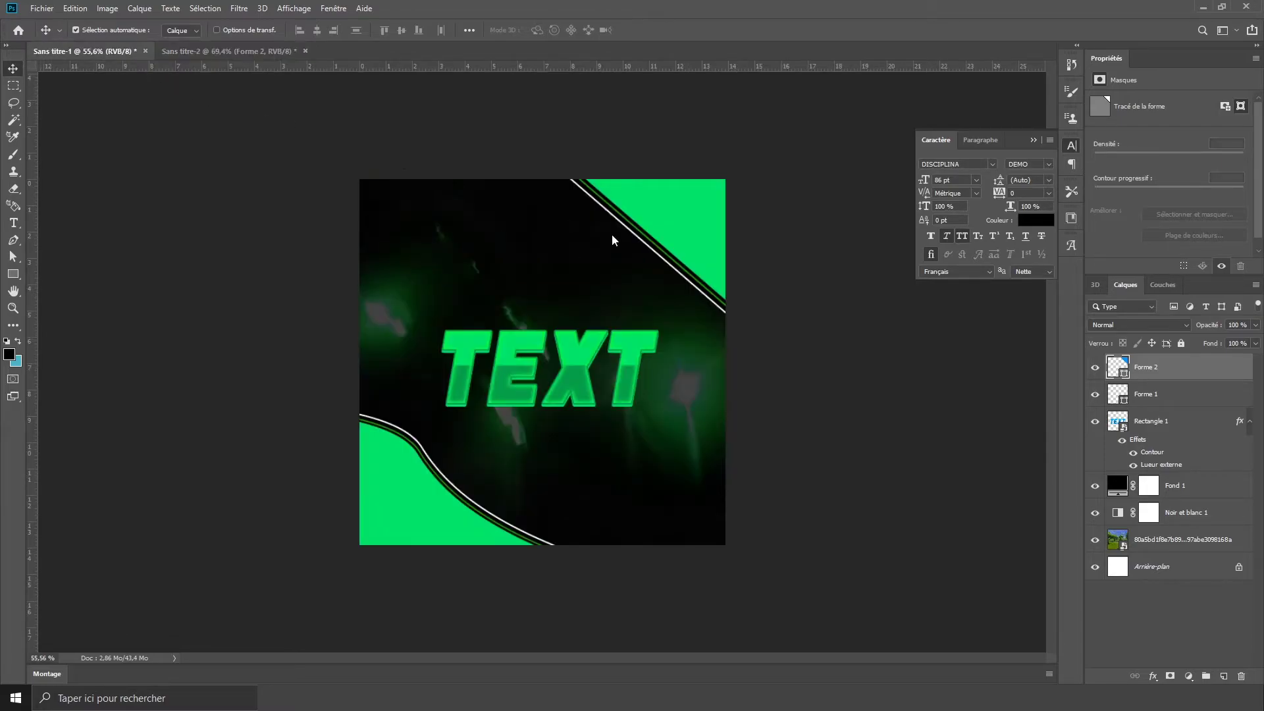
{"action": "left_click", "coordinate": [276, 52]}
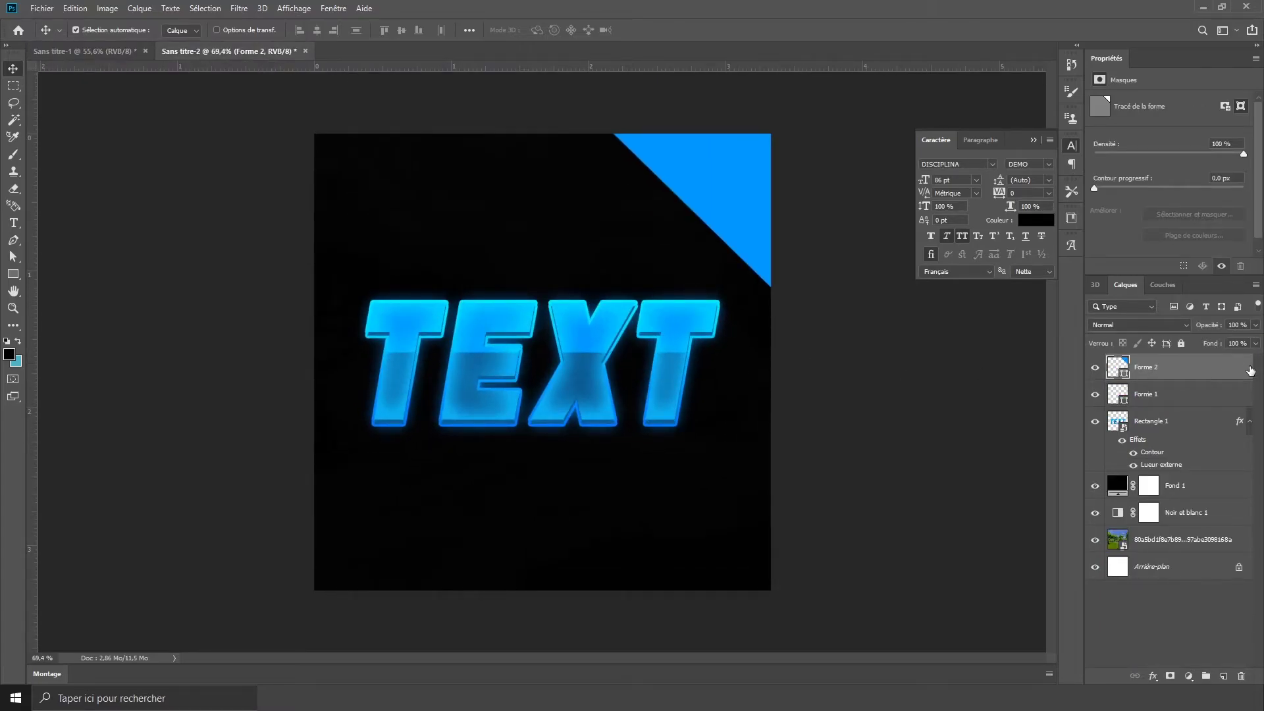
{"action": "key", "text": "ctrl+j"}
{"action": "key", "text": "ctrl+j"}
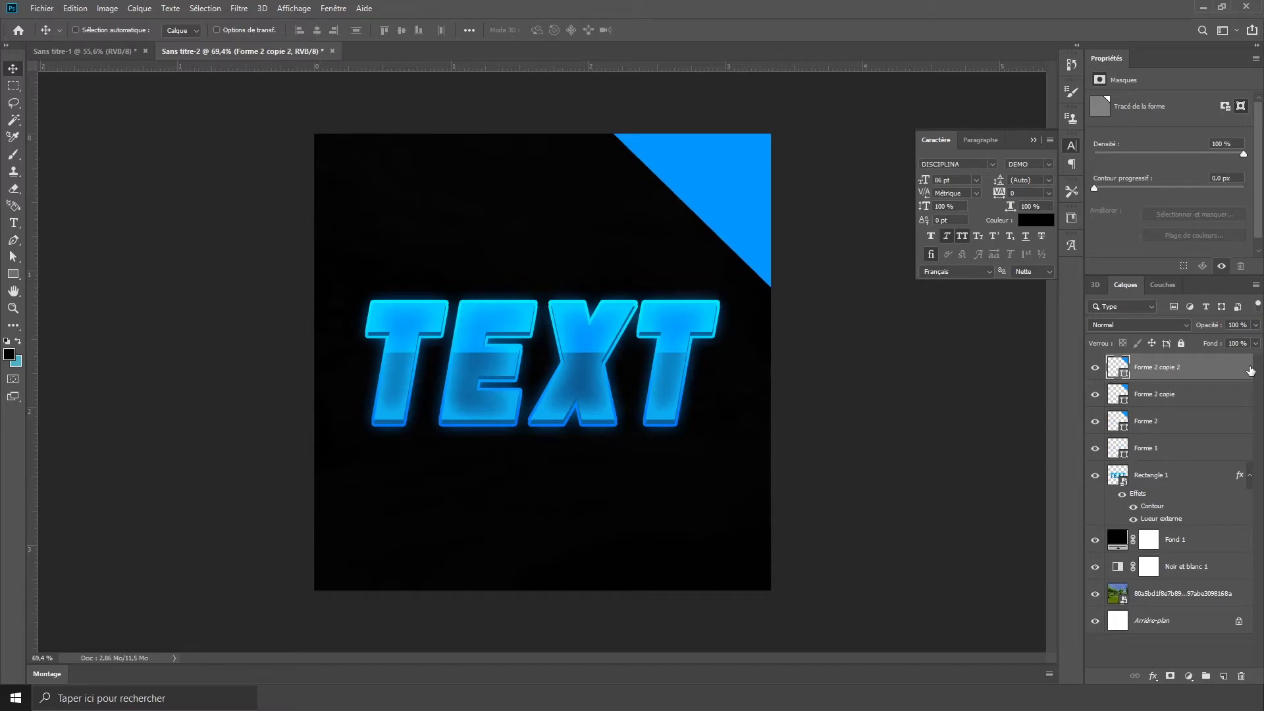
Add a black (#000000) Color Overlay to the lowest triangle layer, Forme 2
{"action": "left_click", "coordinate": [1205, 425]}
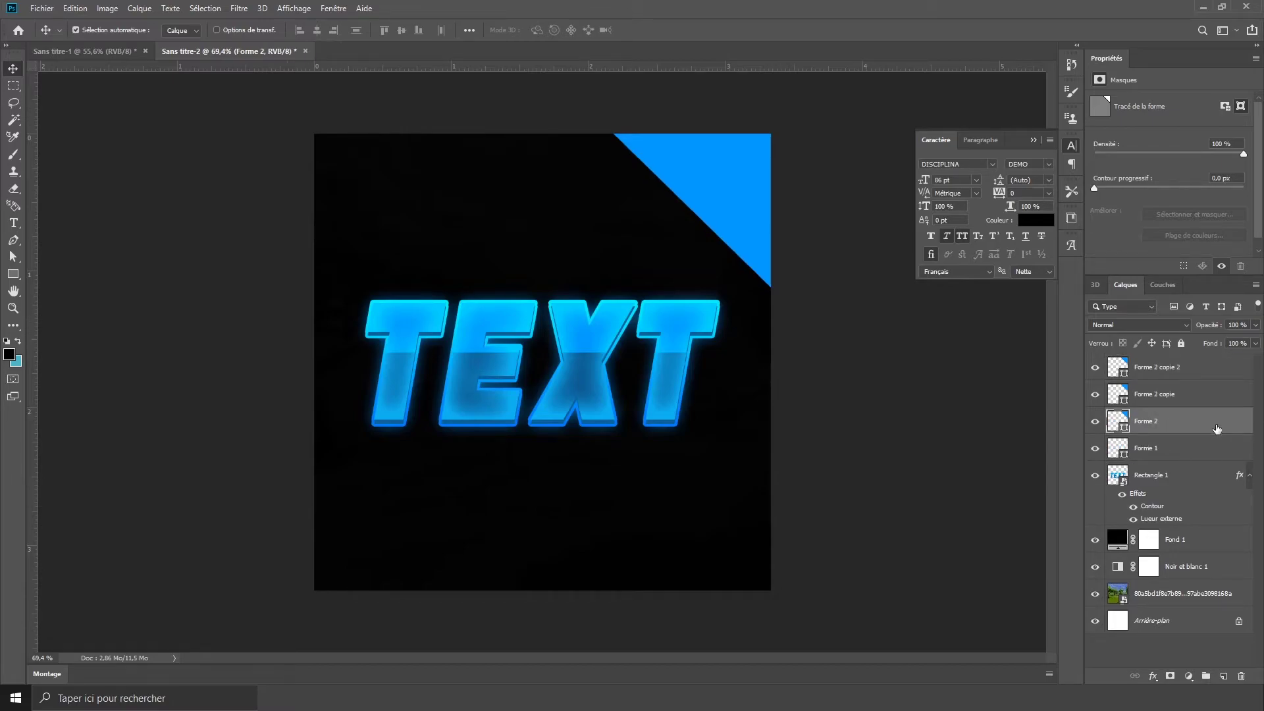
{"action": "double_click", "coordinate": [1230, 428]}
{"action": "left_click", "coordinate": [777, 394]}
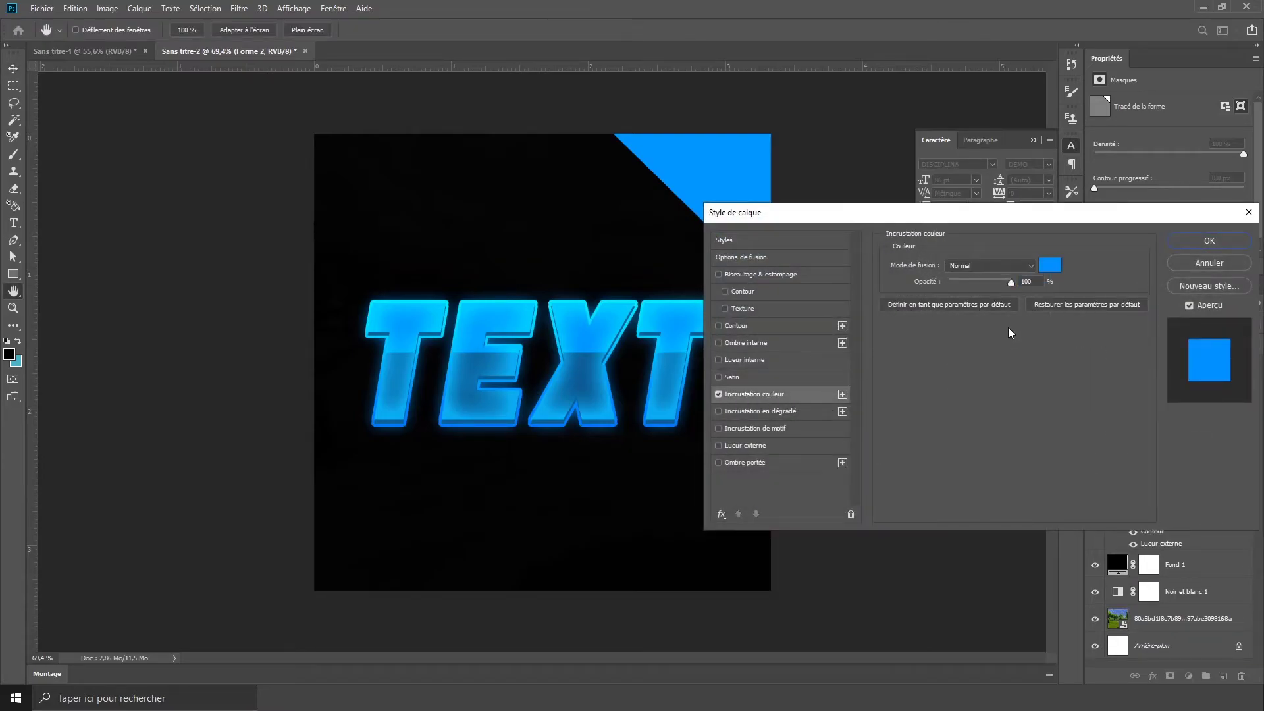
{"action": "left_click", "coordinate": [1045, 264]}
{"action": "left_click_drag", "start_coordinate": [738, 586], "coordinate": [696, 628]}
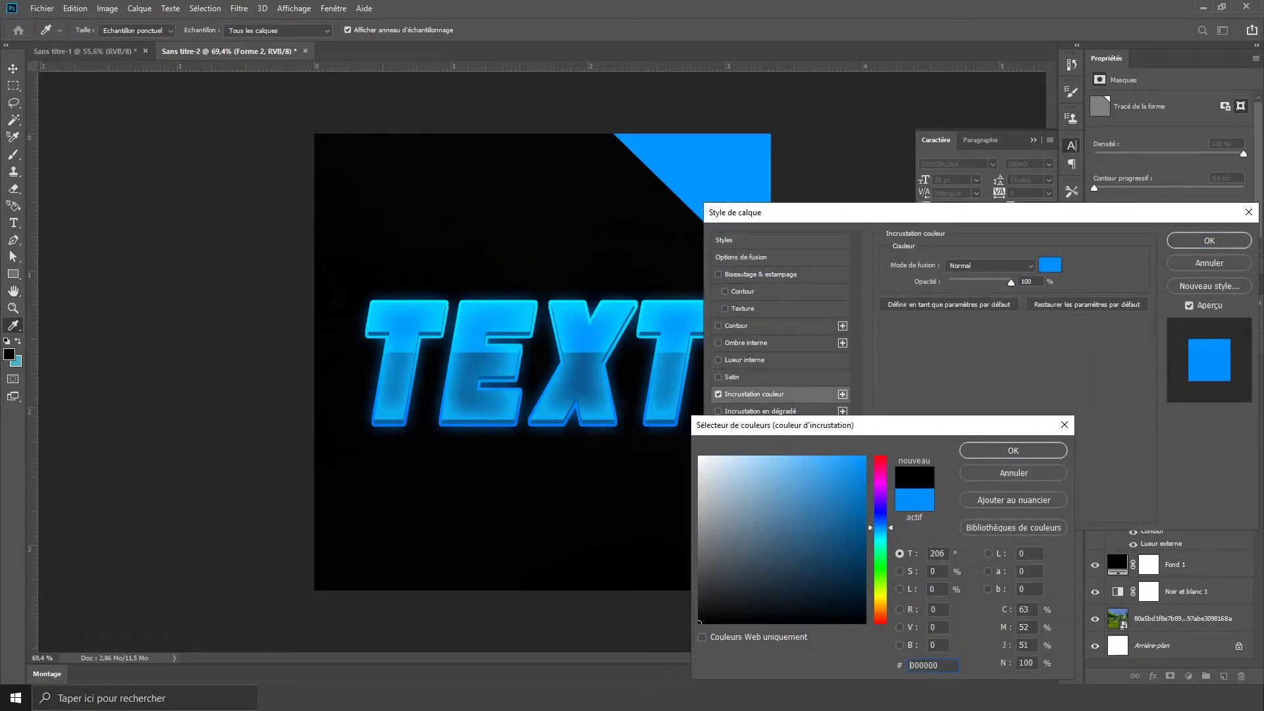
{"action": "left_click", "coordinate": [1008, 451]}
Add a 6 px outside stroke in solid white (#ffffff) to the Forme 2 triangle
{"action": "left_click", "coordinate": [764, 326]}
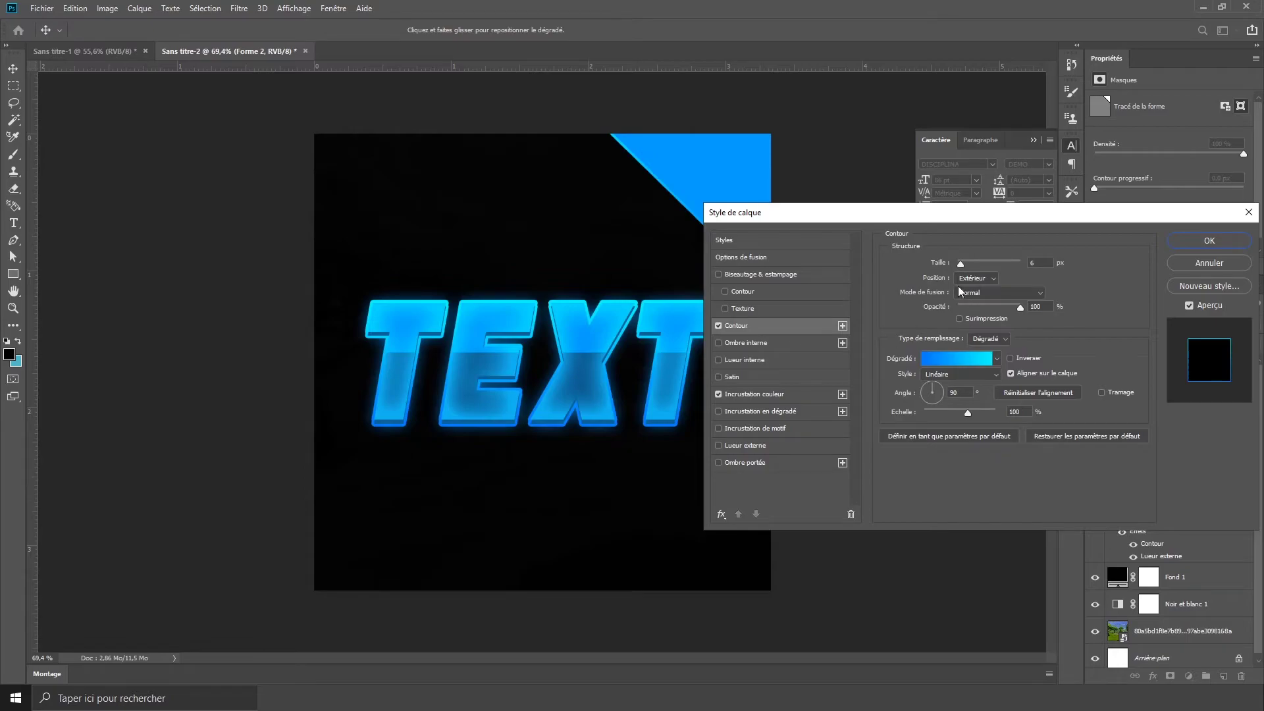
{"action": "left_click", "coordinate": [977, 338]}
{"action": "left_click", "coordinate": [979, 348]}
{"action": "left_click", "coordinate": [928, 358]}
{"action": "type", "text": "ffffff"}
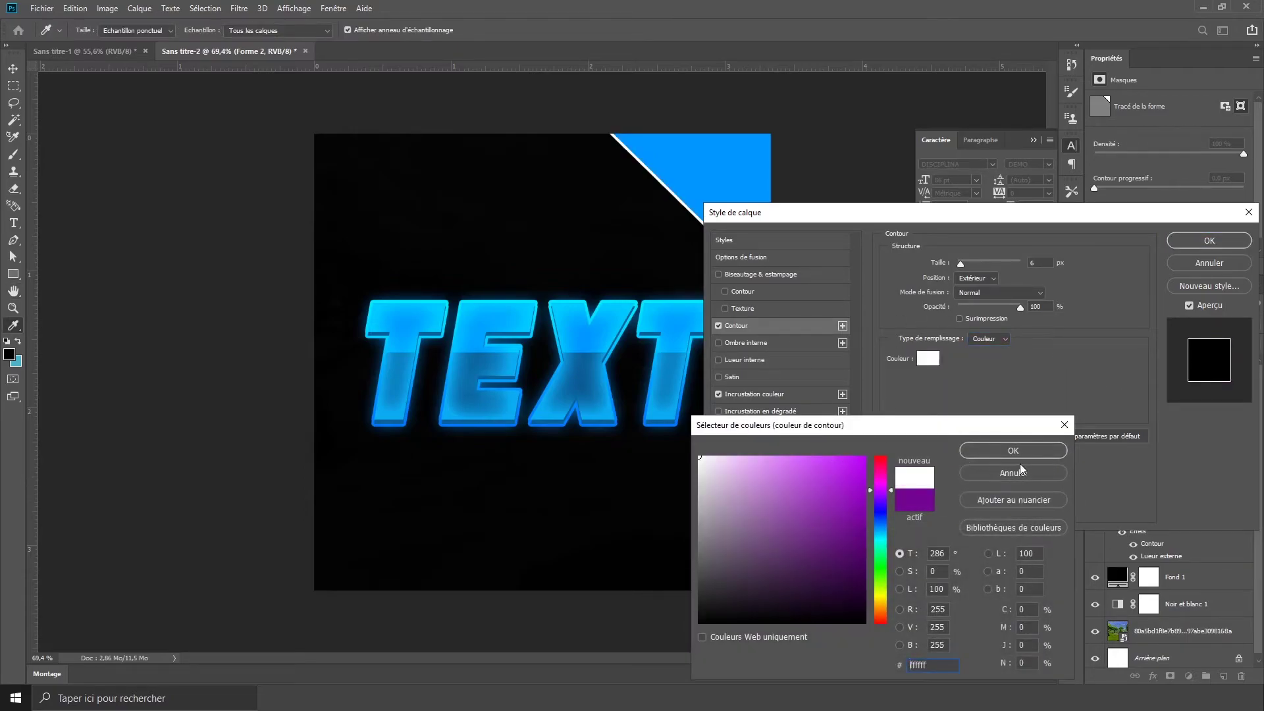
{"action": "left_click", "coordinate": [1014, 450]}
{"action": "left_click", "coordinate": [1210, 241]}
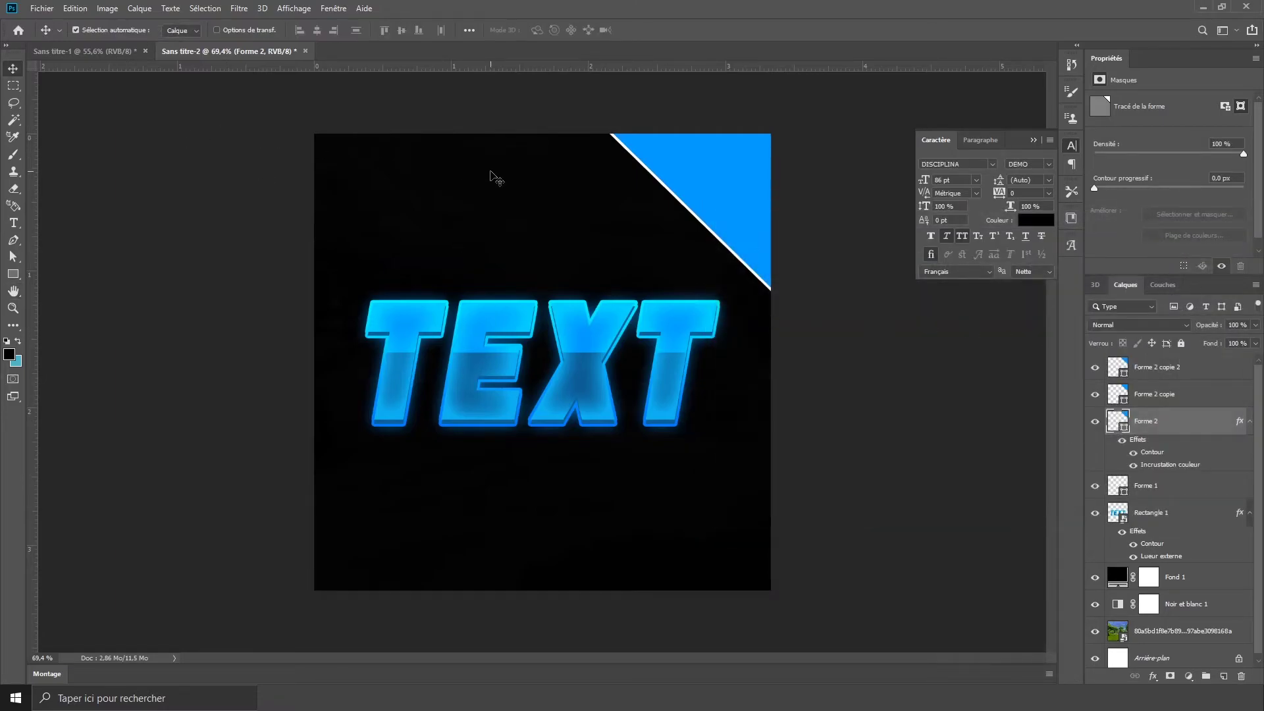
Nudge the Forme 2 triangle left in small increments to leave a black band between its white outline and the blue triangle
{"action": "key", "text": "Left"}
{"action": "key", "text": "Left"}
{"action": "key", "text": "Left"}
{"action": "key", "text": "Left"}
{"action": "key", "text": "Left"}
{"action": "key", "text": "Left"}
{"action": "key", "text": "Left"}
{"action": "key", "text": "Left"}
{"action": "key", "text": "Left"}
{"action": "key", "text": "Left"}
{"action": "key", "text": "Left"}
{"action": "key", "text": "Left"}
{"action": "key", "text": "Left"}
{"action": "key", "text": "Left"}
{"action": "key", "text": "Left"}
{"action": "key", "text": "Left"}
{"action": "key", "text": "Left"}
{"action": "key", "text": "Left"}
{"action": "key", "text": "Left"}
{"action": "key", "text": "Left"}
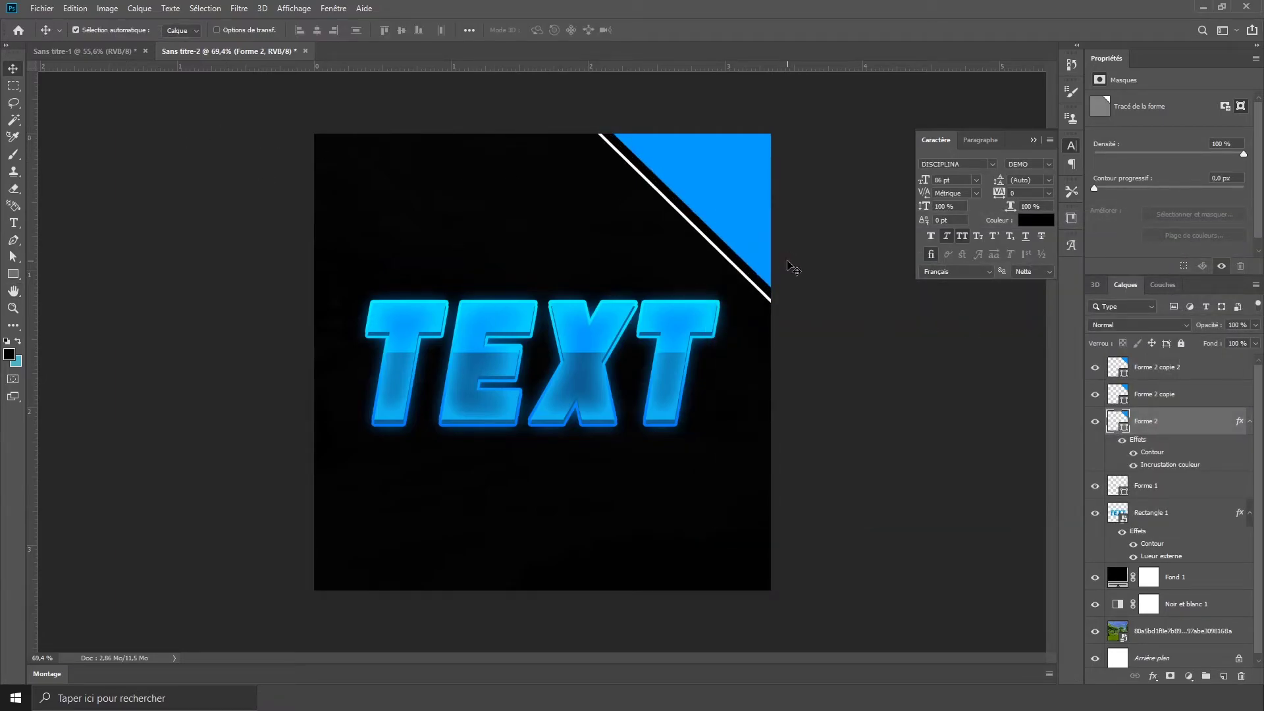
{"action": "key", "text": "Right"}
{"action": "key", "text": "Right"}
{"action": "key", "text": "Right"}
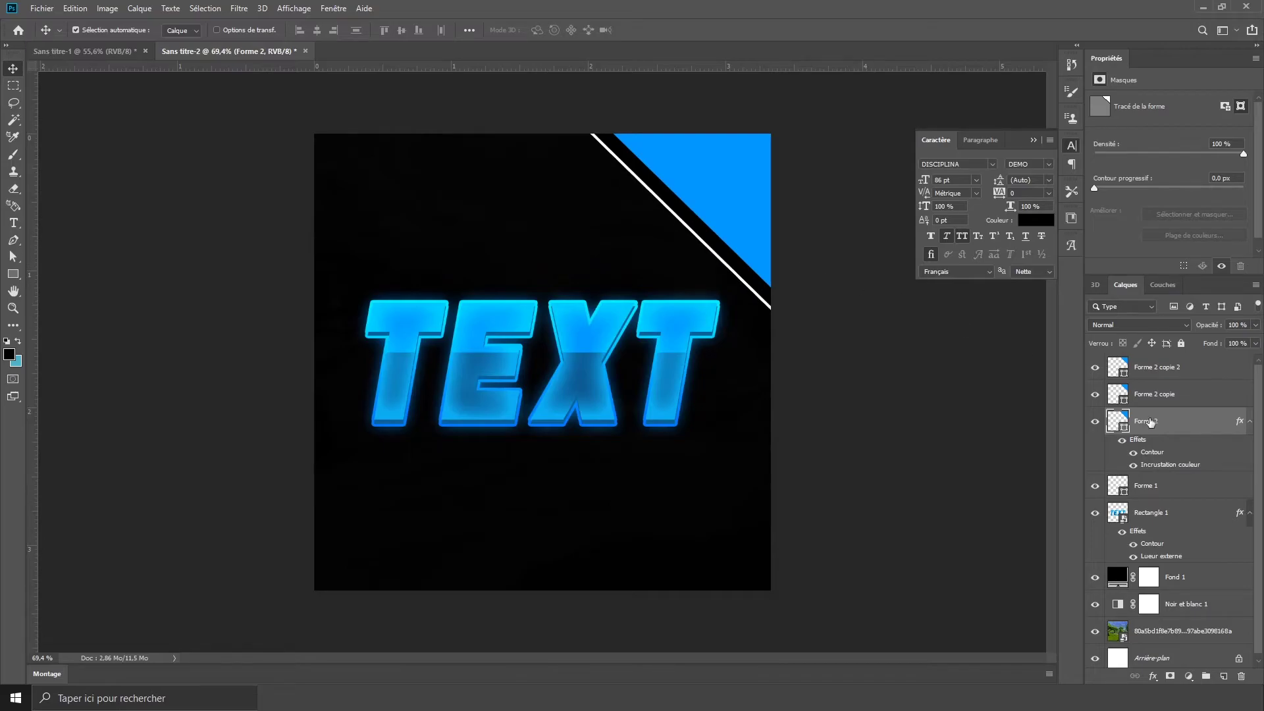
Copy the layer style of Forme 2 and paste it onto Forme 2 copie
{"action": "right_click", "coordinate": [1190, 430]}
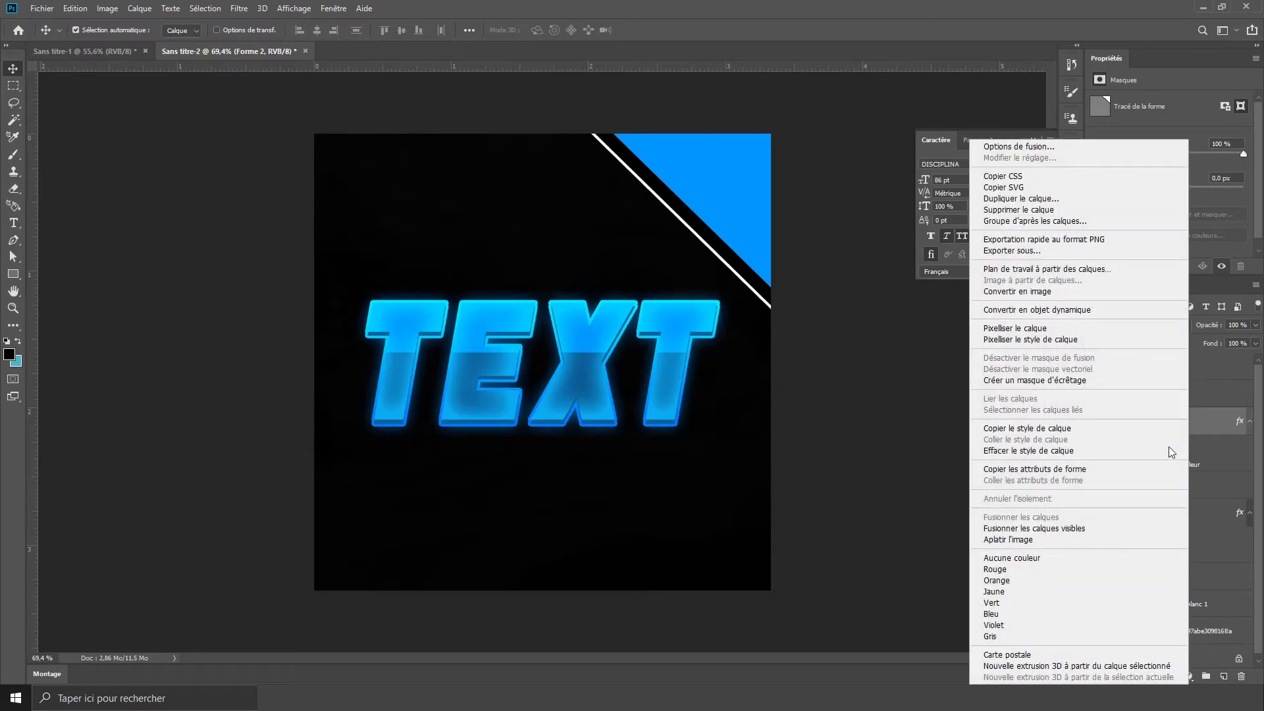
{"action": "left_click", "coordinate": [1070, 430]}
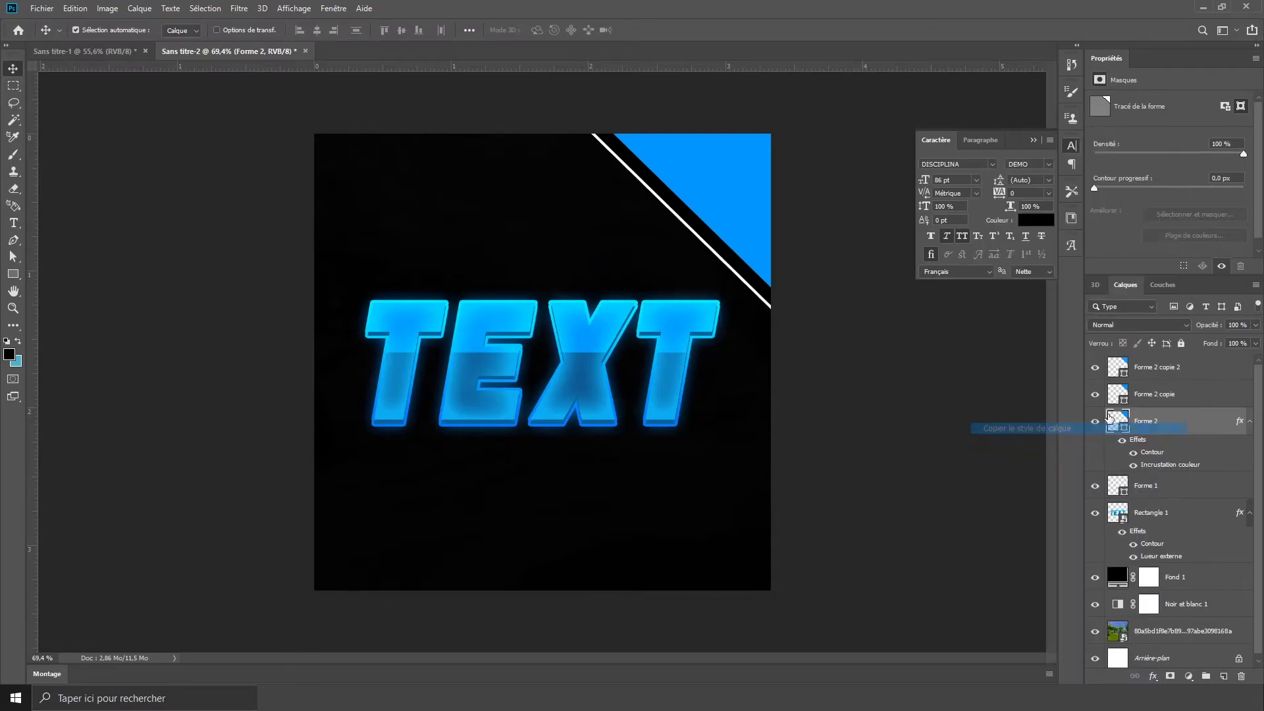
{"action": "right_click", "coordinate": [1178, 402]}
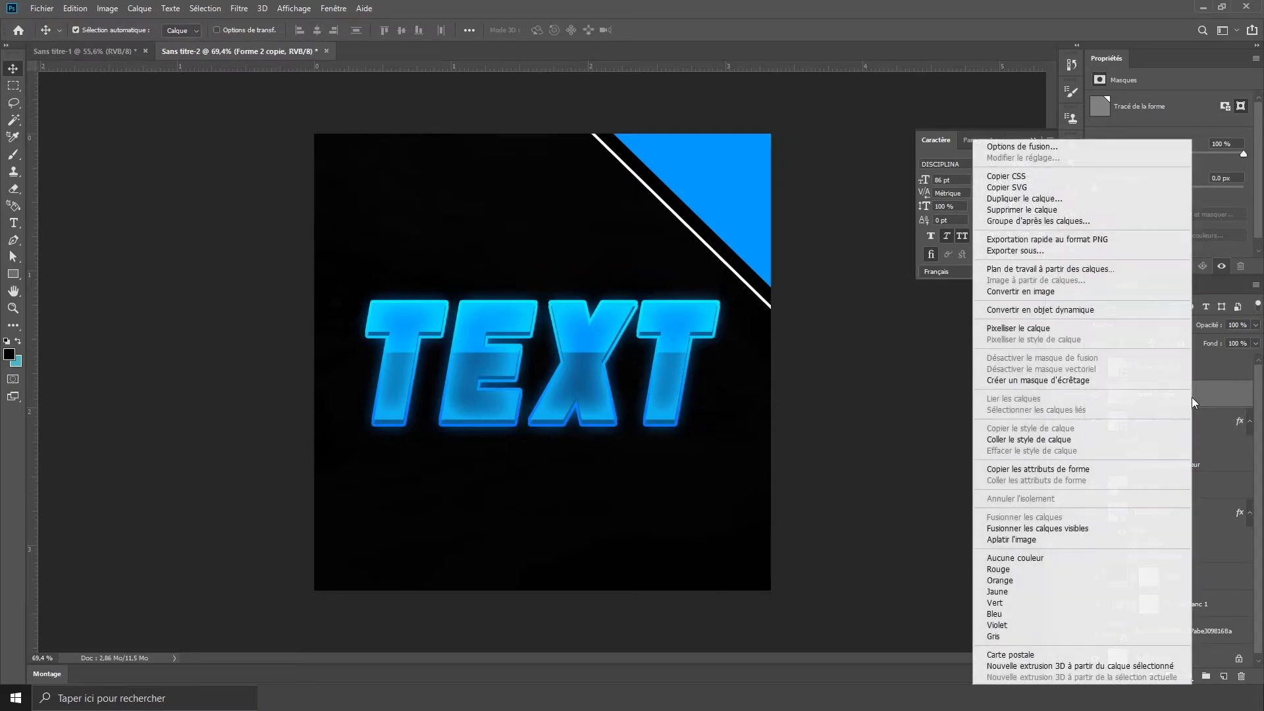
{"action": "left_click", "coordinate": [1027, 439]}
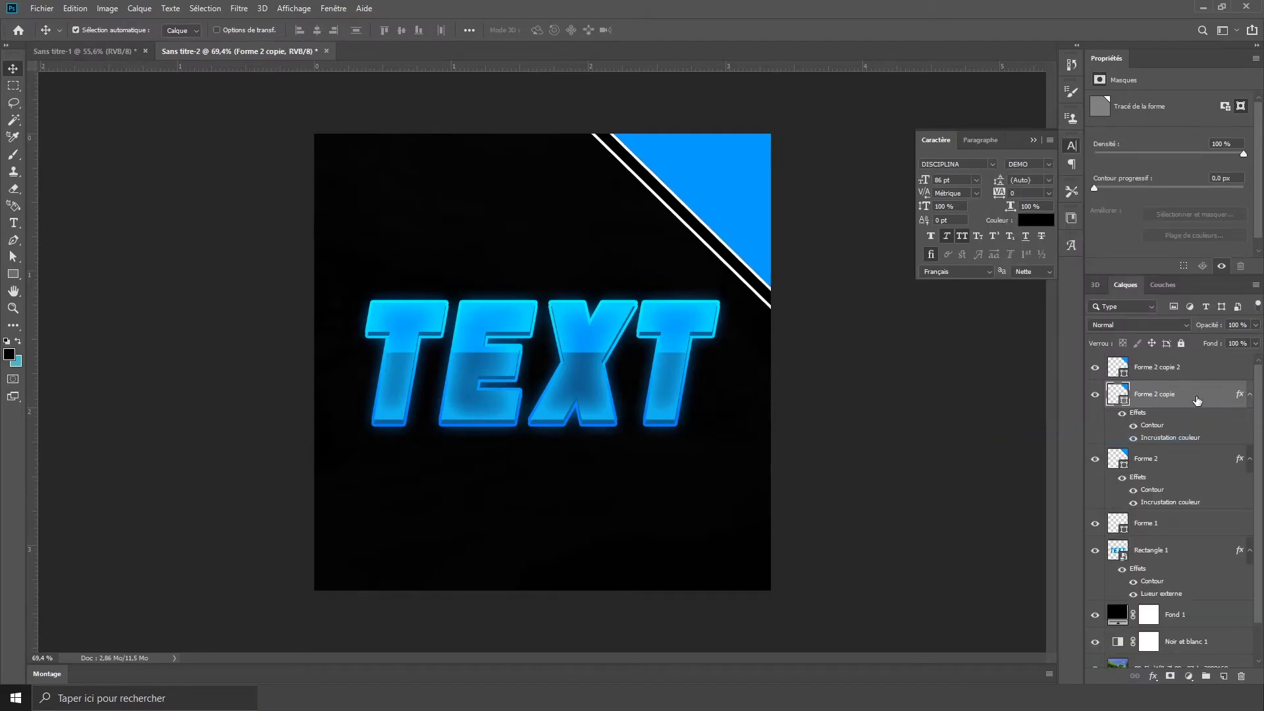
Recolour the stroke of Forme 2 copie to a darker shade of blue sampled from the lettering
{"action": "double_click", "coordinate": [1153, 424]}
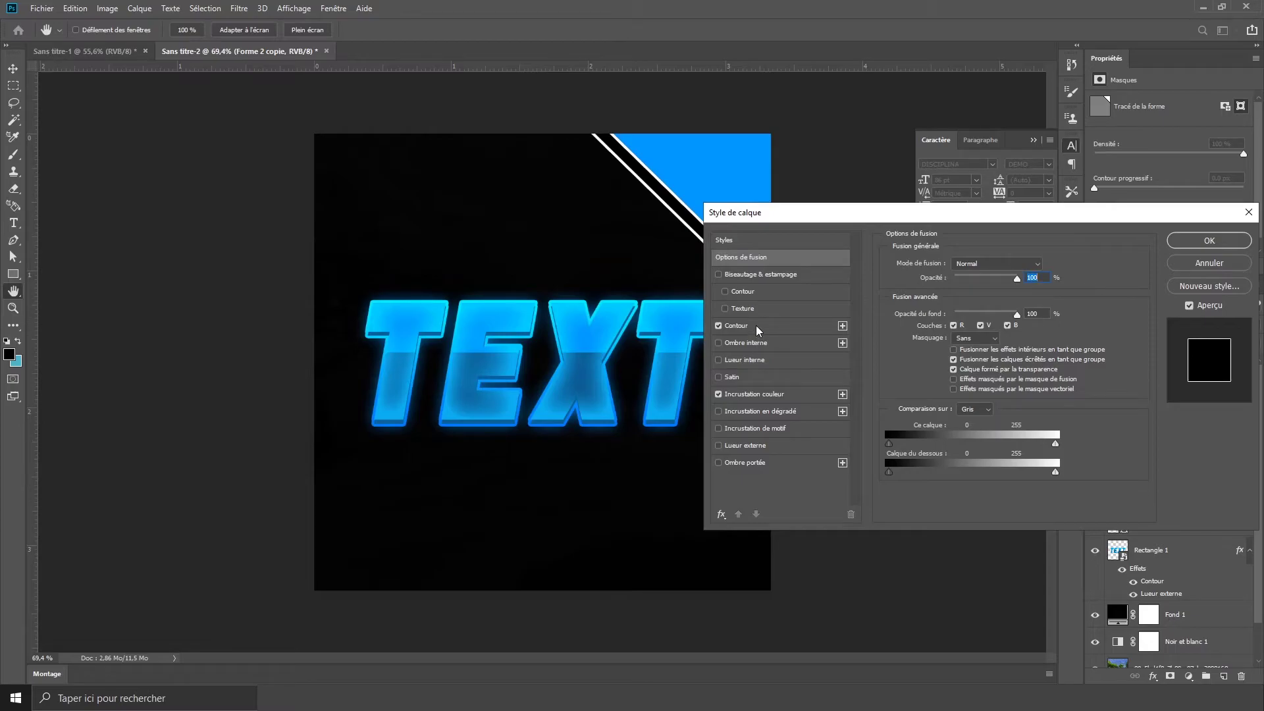
{"action": "left_click", "coordinate": [928, 358]}
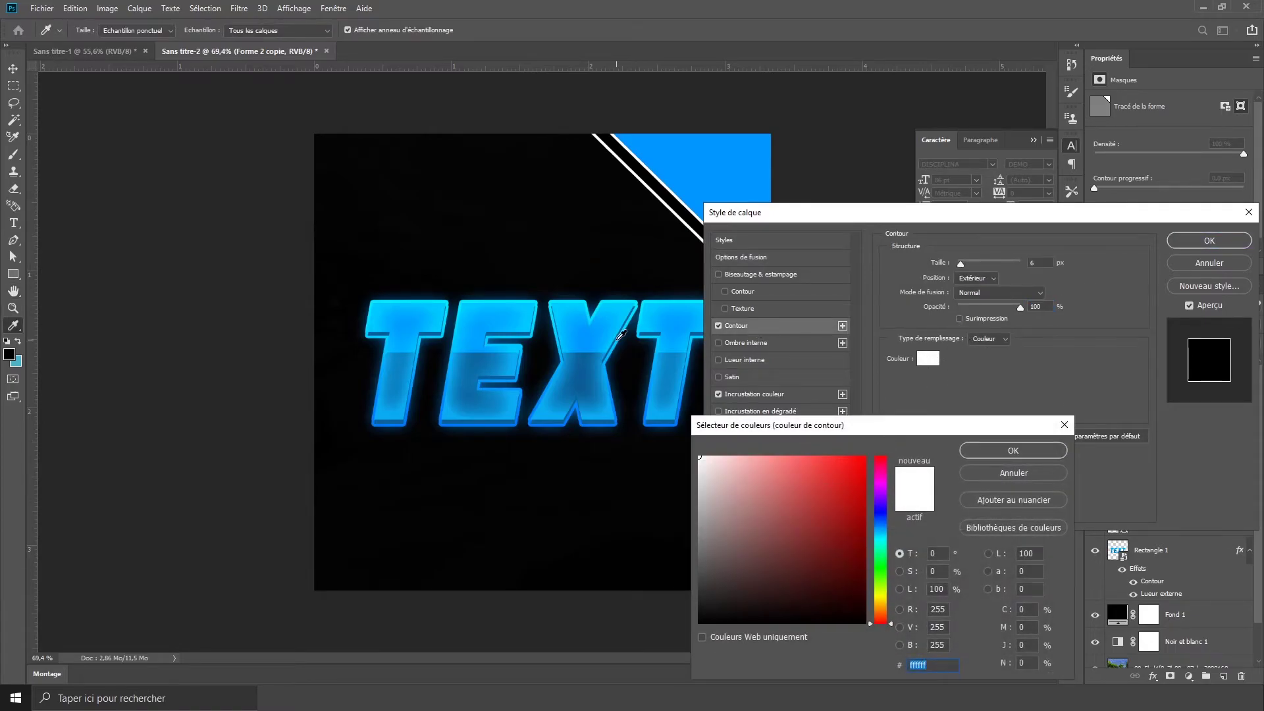
{"action": "left_click", "coordinate": [571, 338]}
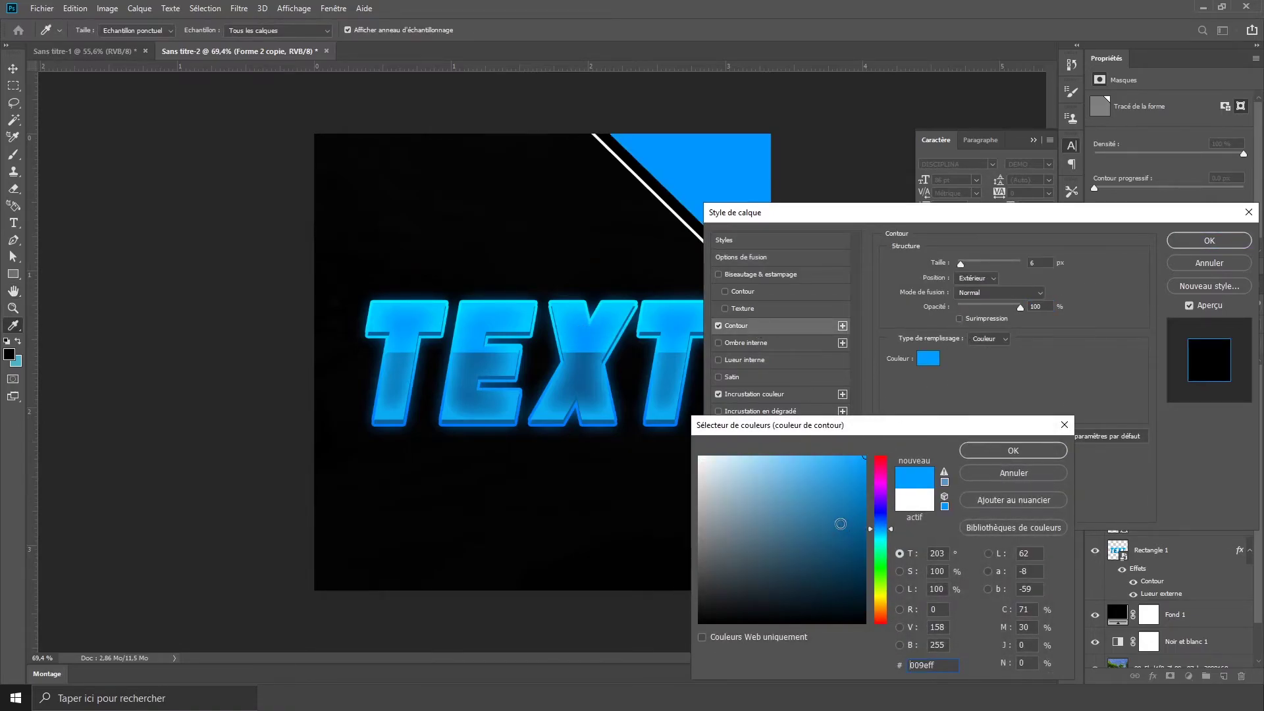
{"action": "left_click", "coordinate": [1014, 450]}
{"action": "left_click", "coordinate": [1208, 243]}
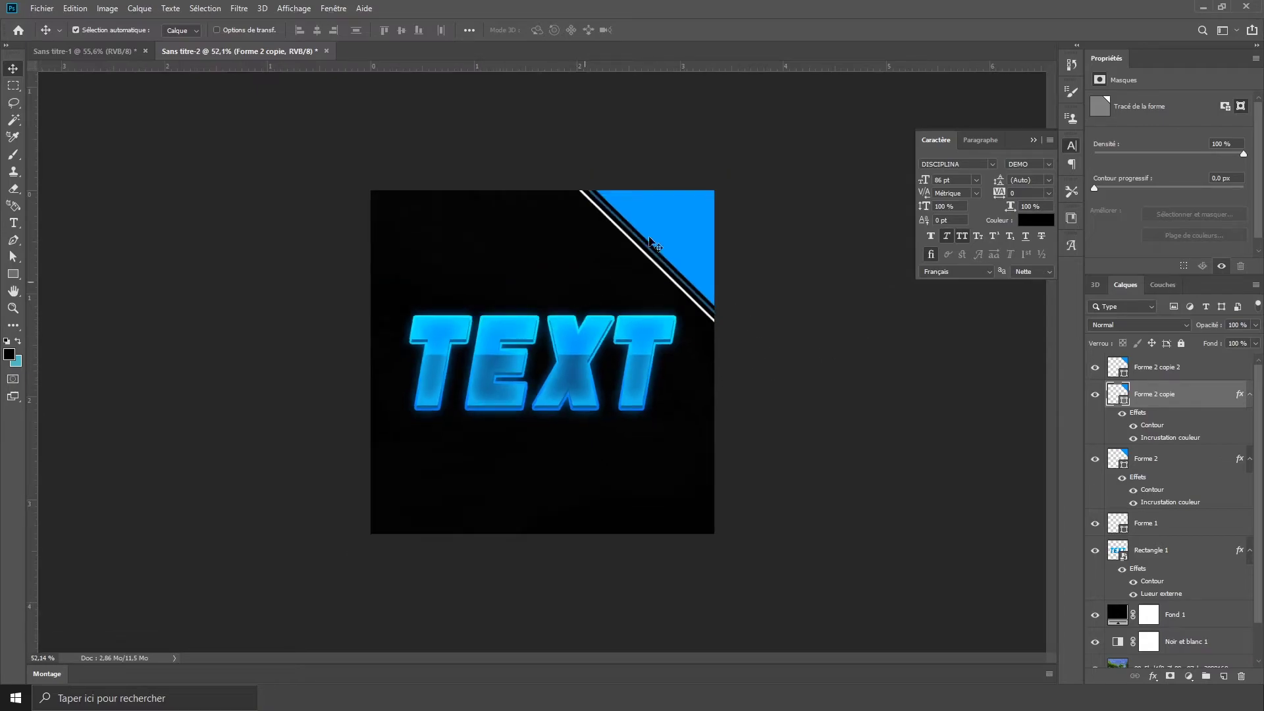
{"action": "scroll", "coordinate": [710, 369], "scroll_direction": "down", "scroll_amount": 1}
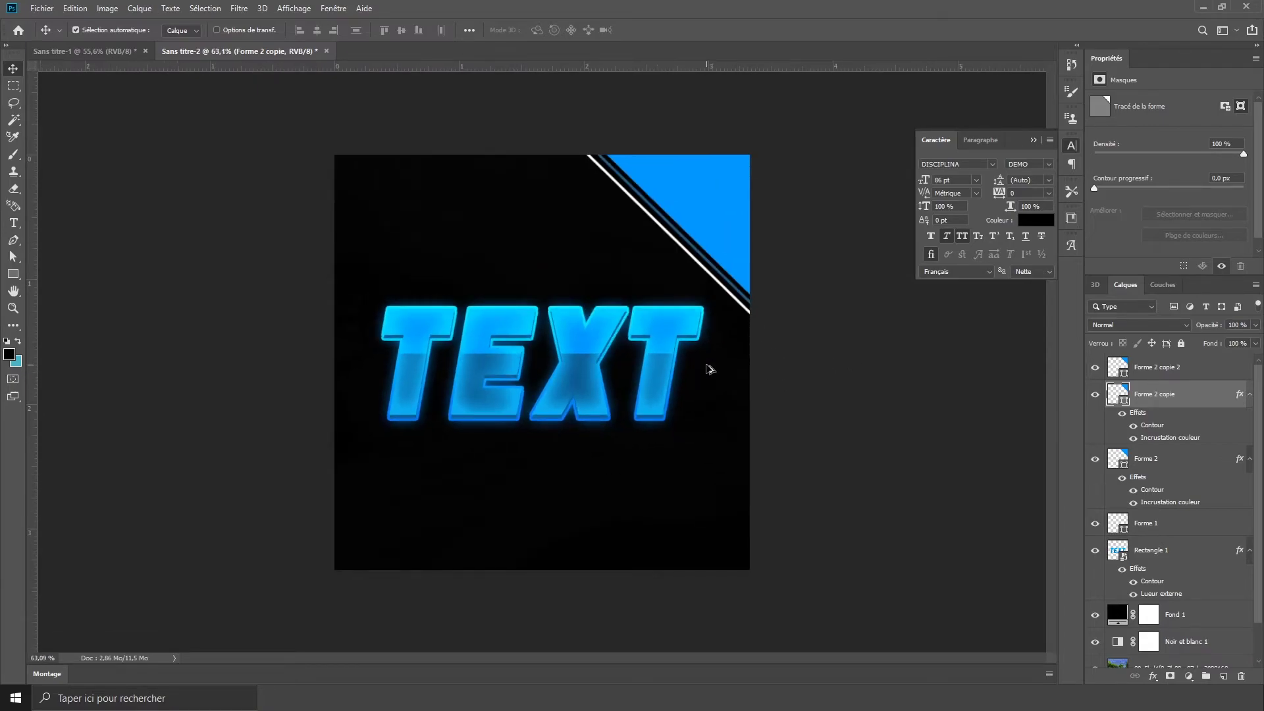
Draw a closed, curved blue shape over the canvas's lower-left corner with the Pen tool on a new layer above Forme 2 copie 2
{"action": "left_click", "coordinate": [1194, 374]}
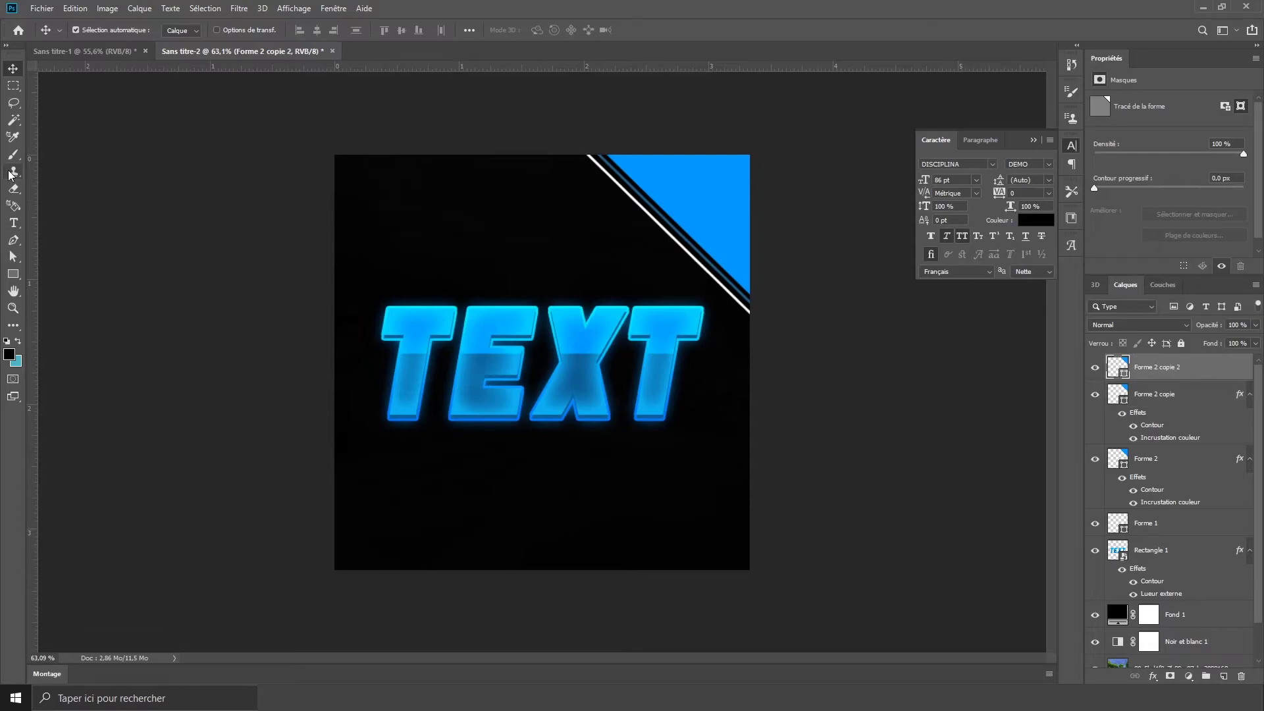
{"action": "left_click", "coordinate": [13, 241]}
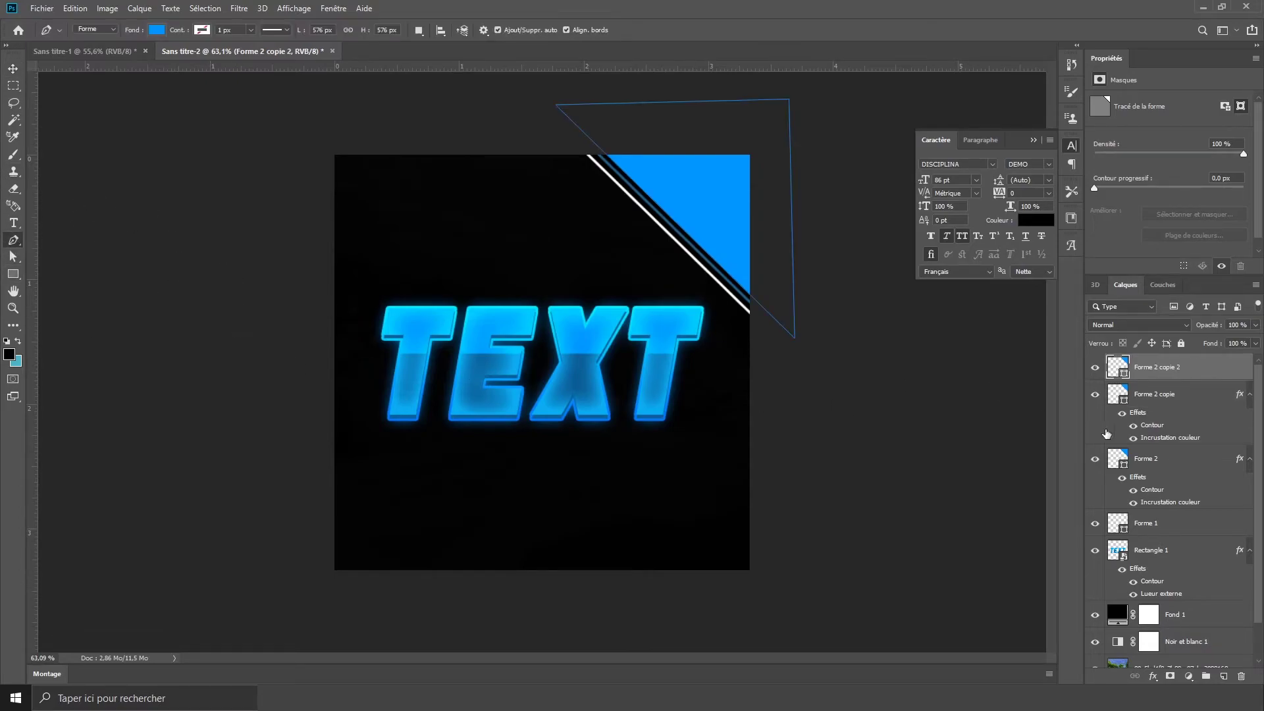
{"action": "left_click", "coordinate": [1224, 676]}
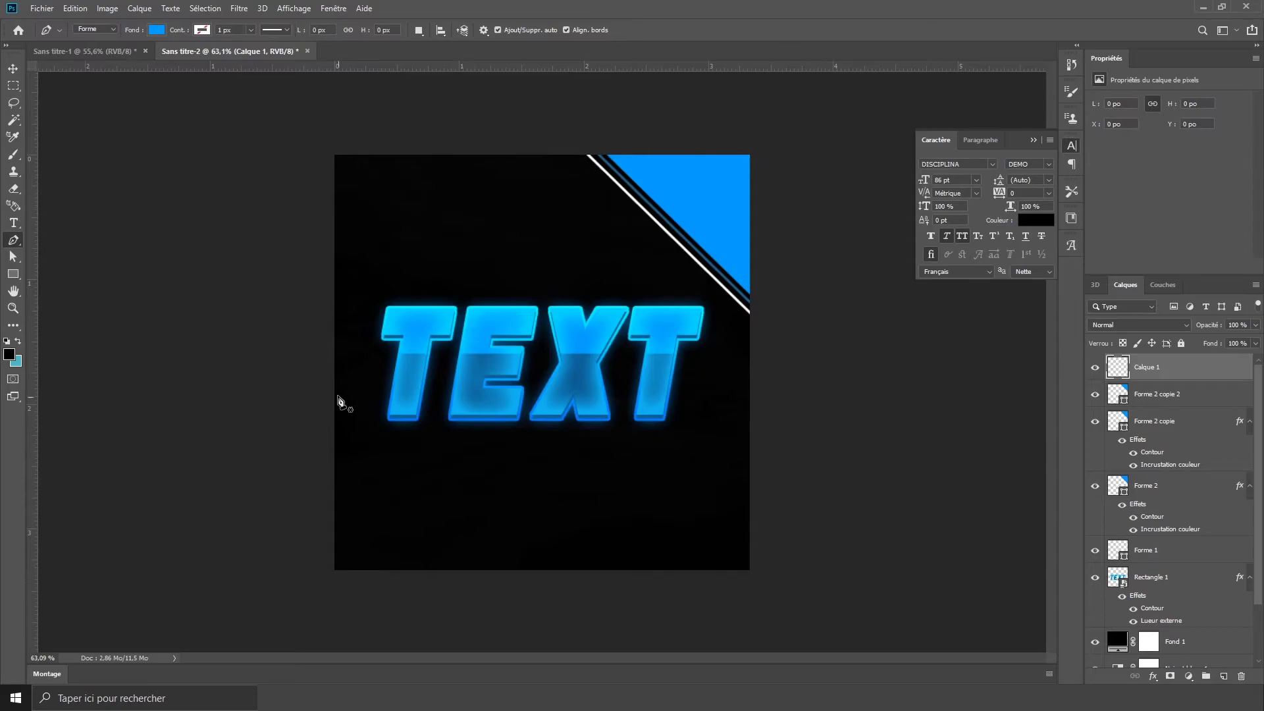
{"action": "left_click", "coordinate": [300, 405]}
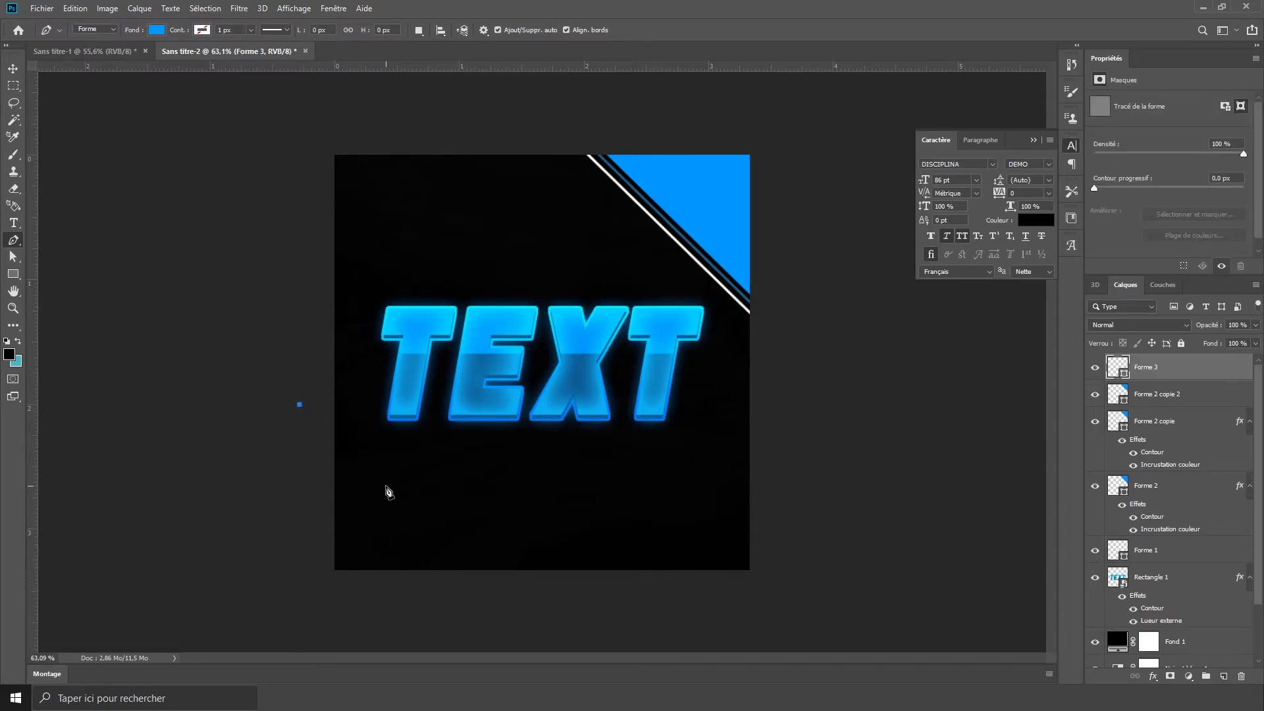
{"action": "left_click_drag", "start_coordinate": [407, 484], "coordinate": [484, 490]}
{"action": "left_click_drag", "start_coordinate": [541, 577], "coordinate": [544, 624]}
{"action": "left_click", "coordinate": [300, 598]}
{"action": "left_click", "coordinate": [300, 405]}
{"action": "left_click", "coordinate": [12, 68]}
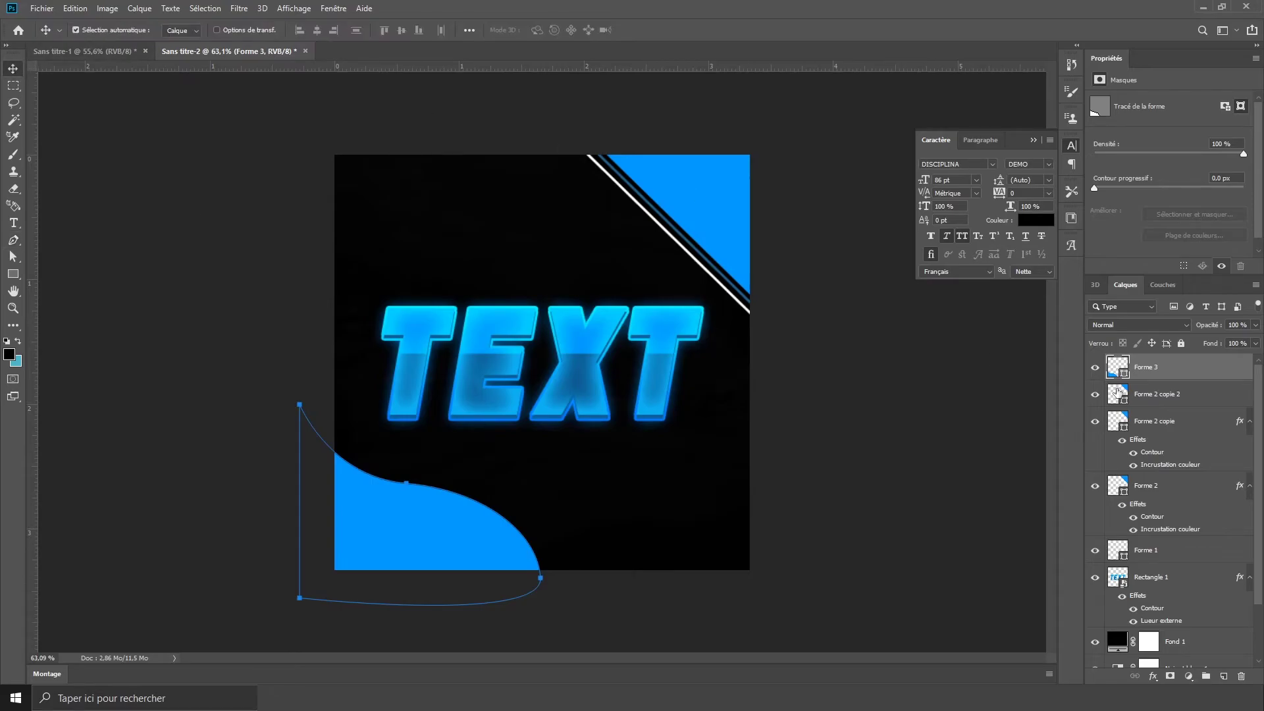
Enlarge the curved blue shape to about 123% with Free Transform and shift it down and left into the corner
{"action": "key", "text": "ctrl+t"}
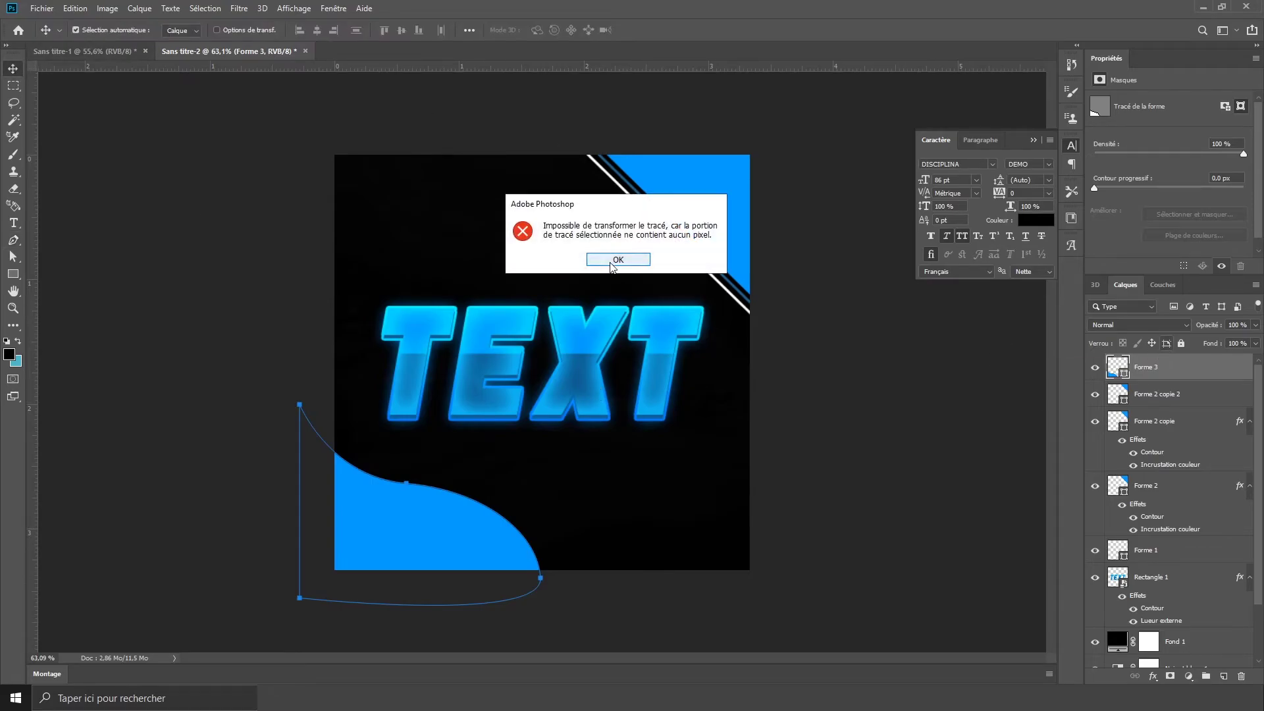
{"action": "left_click", "coordinate": [613, 262]}
{"action": "key", "text": "ctrl+t"}
{"action": "left_click_drag", "start_coordinate": [534, 408], "coordinate": [596, 358]}
{"action": "left_click_drag", "start_coordinate": [502, 503], "coordinate": [438, 545]}
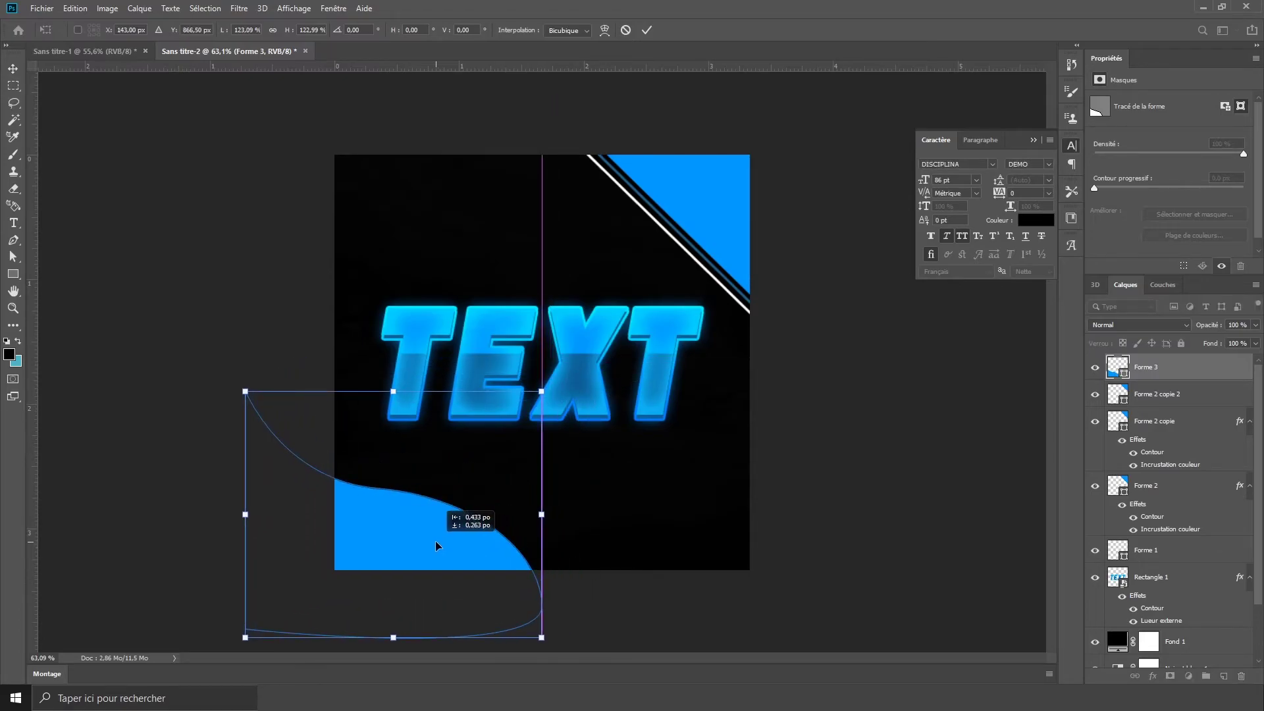
{"action": "key", "text": "Return"}
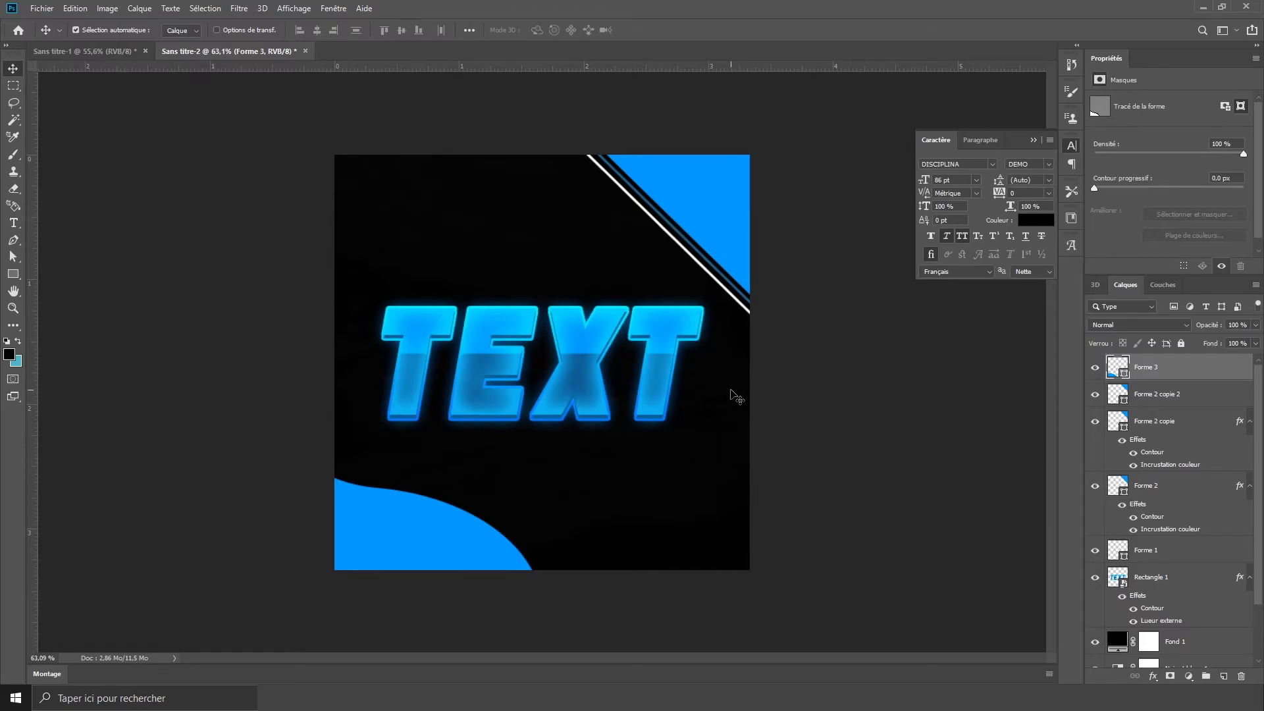
Duplicate the curved shape's layer, Forme 3, twice
{"action": "double_click", "coordinate": [1238, 376]}
{"action": "left_click", "coordinate": [1248, 215]}
{"action": "key", "text": "ctrl+j"}
{"action": "key", "text": "ctrl+j"}
Give Forme 3 a white stroke and a black Color Overlay, and offset it slightly outward from the blue curve
{"action": "double_click", "coordinate": [1201, 421]}
{"action": "left_click", "coordinate": [827, 325]}
{"action": "left_click", "coordinate": [926, 358]}
{"action": "left_click", "coordinate": [700, 459]}
{"action": "left_click", "coordinate": [995, 449]}
{"action": "left_click", "coordinate": [1209, 241]}
{"action": "double_click", "coordinate": [1215, 426]}
{"action": "left_click", "coordinate": [784, 393]}
{"action": "left_click", "coordinate": [1209, 241]}
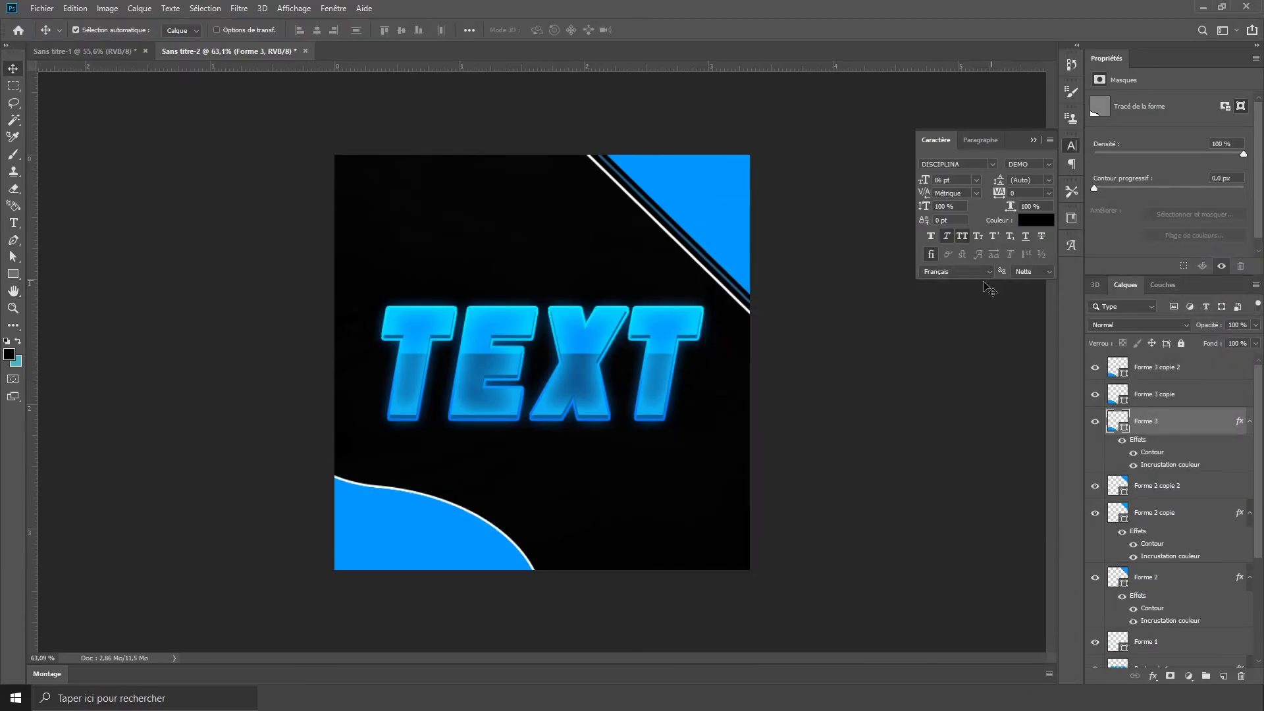
{"action": "left_click_drag", "start_coordinate": [835, 319], "coordinate": [836, 310]}
Give Forme 3 copie a black Color Overlay and a 6 px stroke in the corner triangle's dark blue
{"action": "double_click", "coordinate": [1202, 399]}
{"action": "left_click", "coordinate": [798, 395]}
{"action": "left_click", "coordinate": [759, 327]}
{"action": "left_click", "coordinate": [928, 358]}
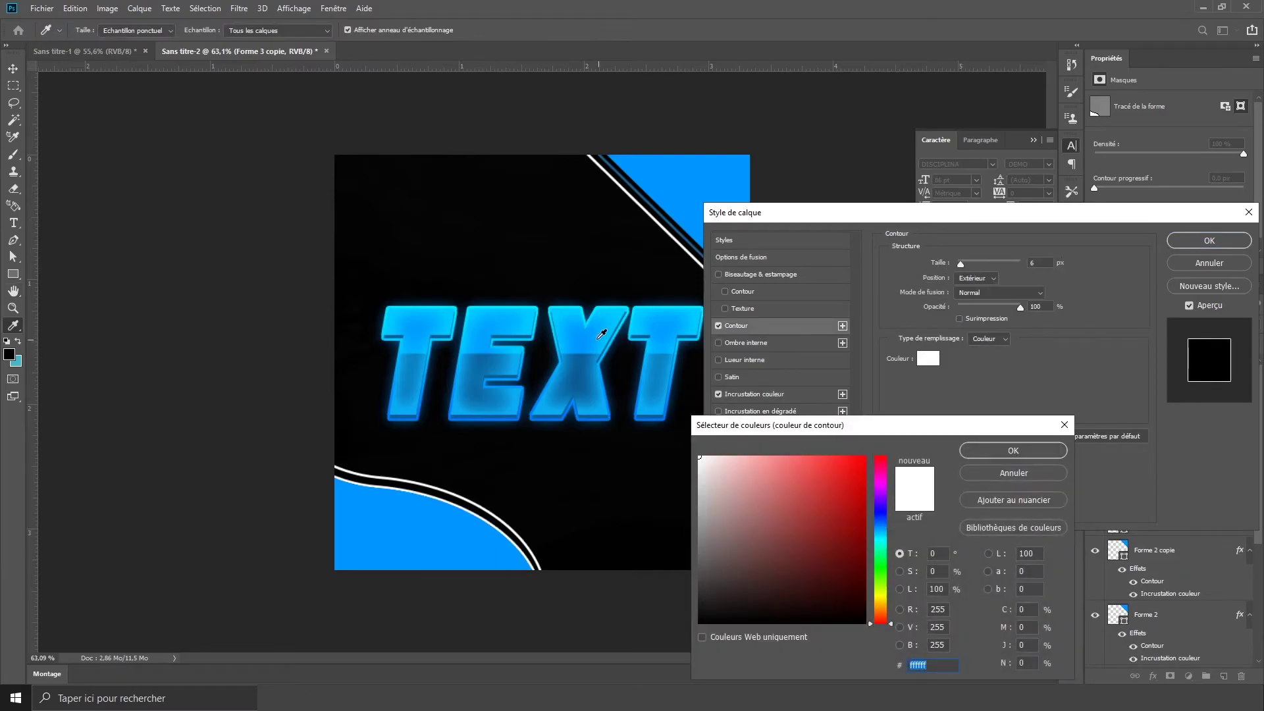
{"action": "left_click", "coordinate": [586, 370]}
{"action": "left_click", "coordinate": [670, 219]}
{"action": "left_click", "coordinate": [665, 221]}
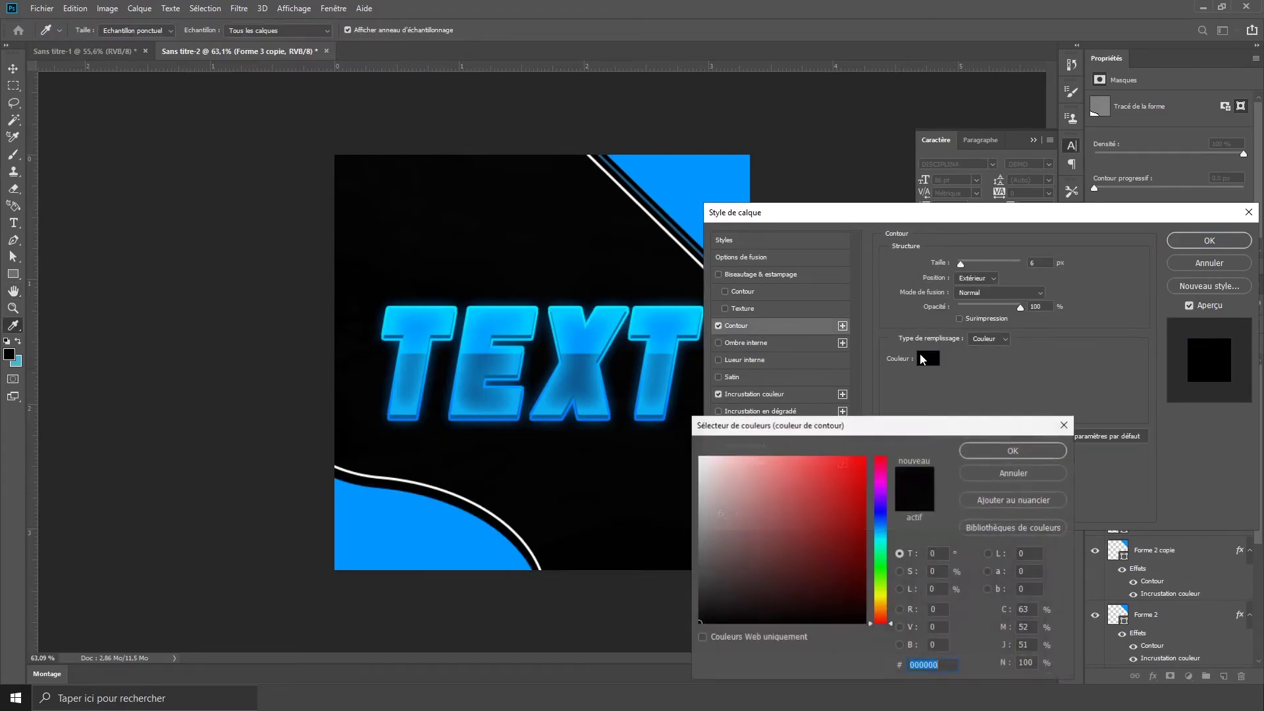
{"action": "left_click", "coordinate": [1013, 451]}
{"action": "left_click", "coordinate": [1209, 241]}
Enlarge the GNX-Effet 31 swirl image to about 7.18 × 4.04 po with Free Transform and centre it over the canvas
{"action": "scroll", "coordinate": [763, 503], "scroll_direction": "down", "scroll_amount": 1}
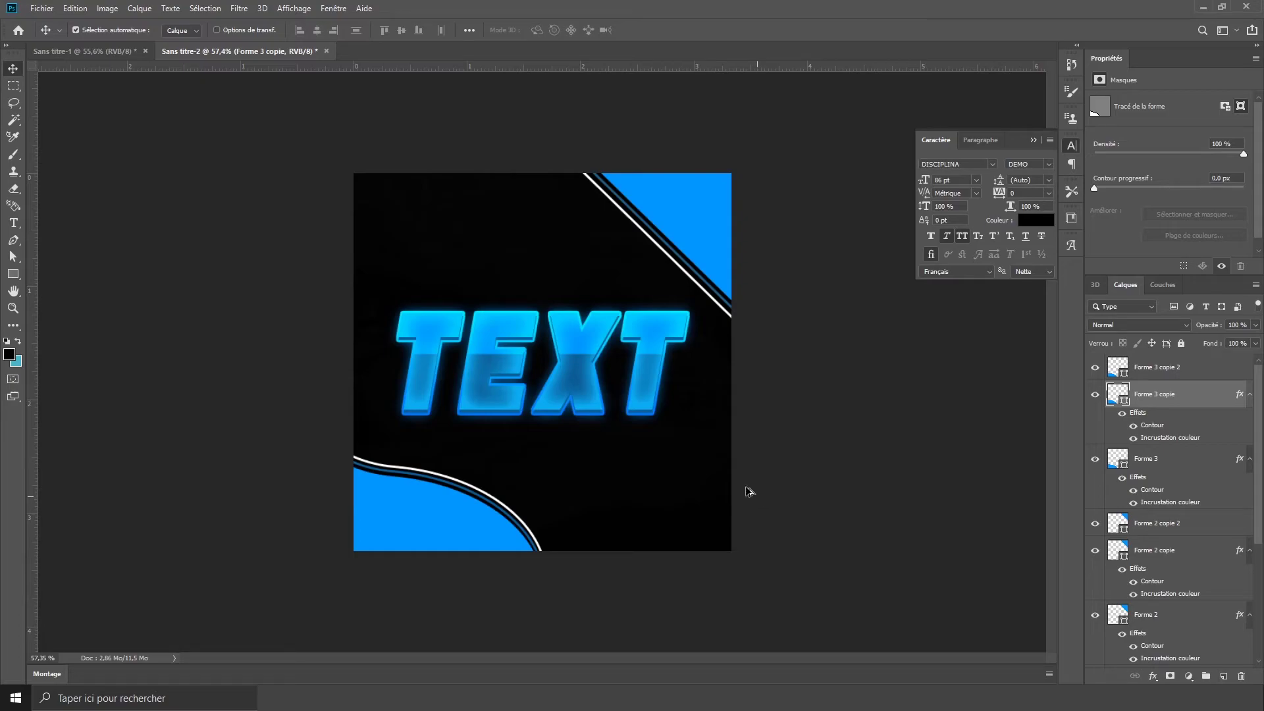
{"action": "scroll", "coordinate": [678, 466], "scroll_direction": "down", "scroll_amount": 3}
{"action": "scroll", "coordinate": [678, 468], "scroll_direction": "up", "scroll_amount": 5}
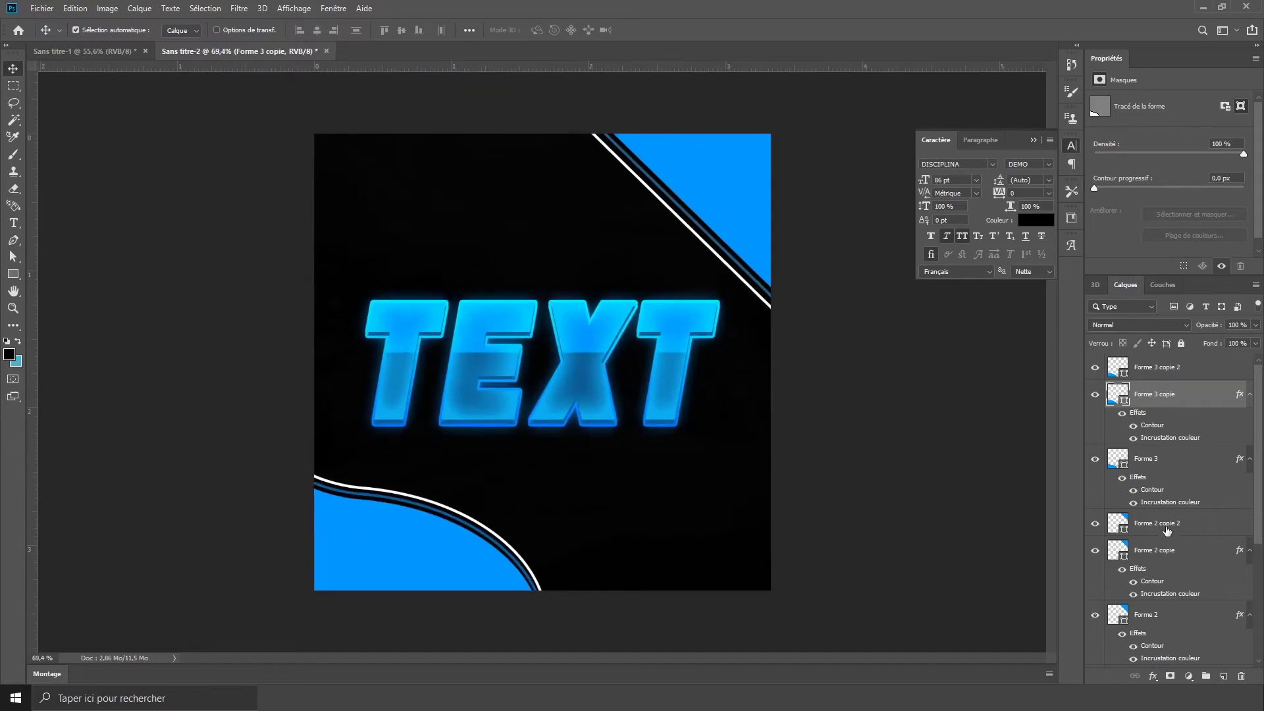
{"action": "scroll", "coordinate": [1170, 530], "scroll_direction": "down", "scroll_amount": 3}
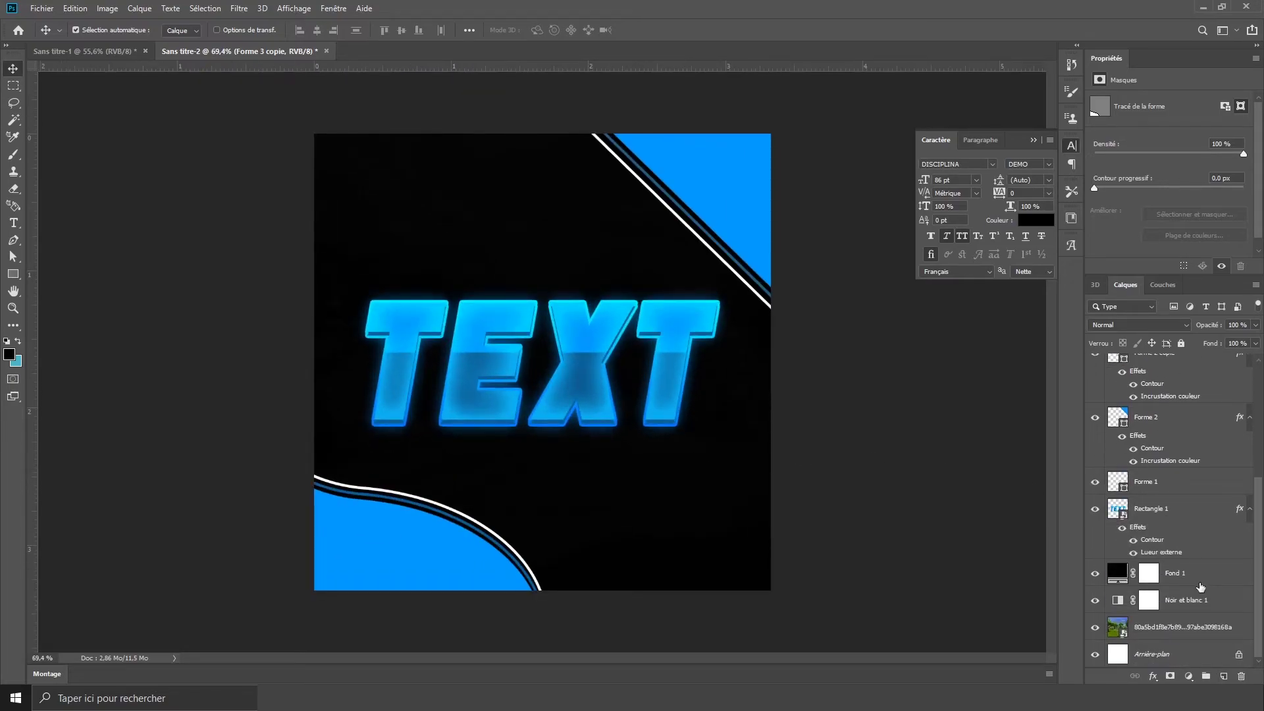
{"action": "scroll", "coordinate": [1201, 588], "scroll_direction": "up", "scroll_amount": 1}
{"action": "scroll", "coordinate": [1201, 587], "scroll_direction": "down", "scroll_amount": 1}
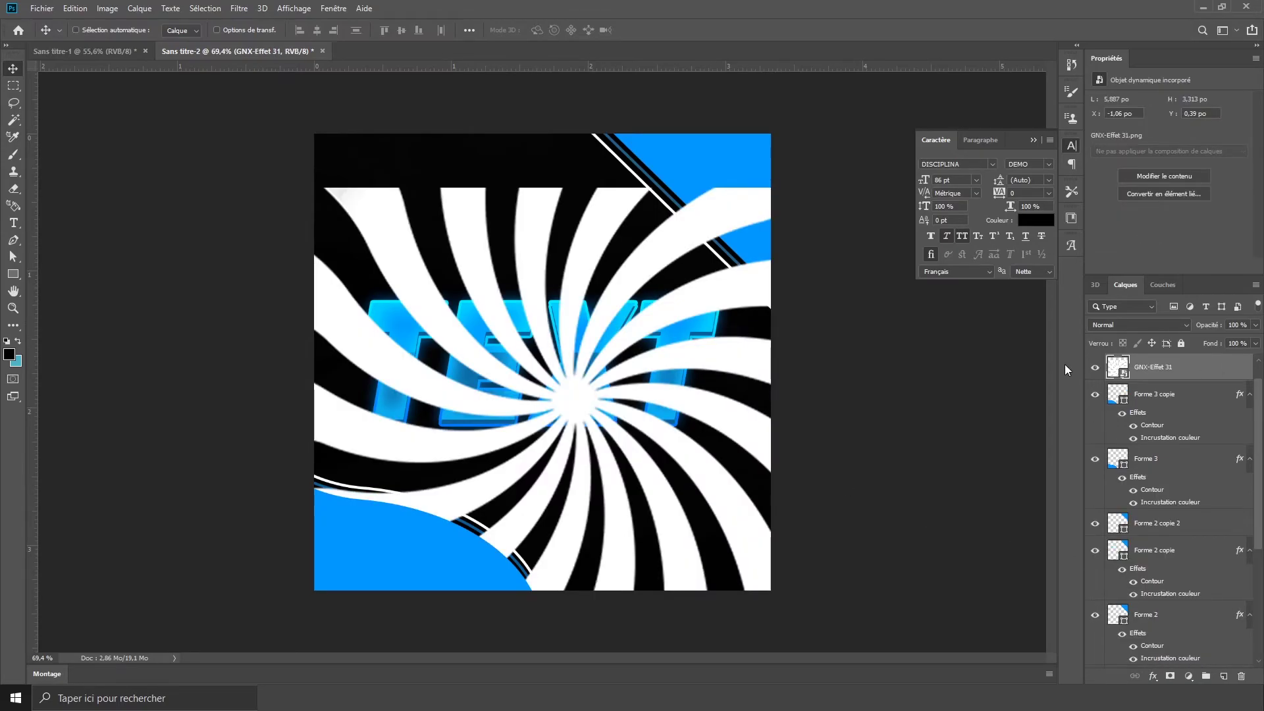
{"action": "key", "text": "ctrl+t"}
{"action": "left_click_drag", "start_coordinate": [975, 414], "coordinate": [1151, 421]}
{"action": "left_click_drag", "start_coordinate": [982, 465], "coordinate": [861, 429]}
{"action": "key", "text": "Return"}
Move GNX-Effet 31 between Rectangle 1 and Fond 1, and set its blend mode to Incrustation at 40% opacity
{"action": "scroll", "coordinate": [1172, 520], "scroll_direction": "down", "scroll_amount": 3}
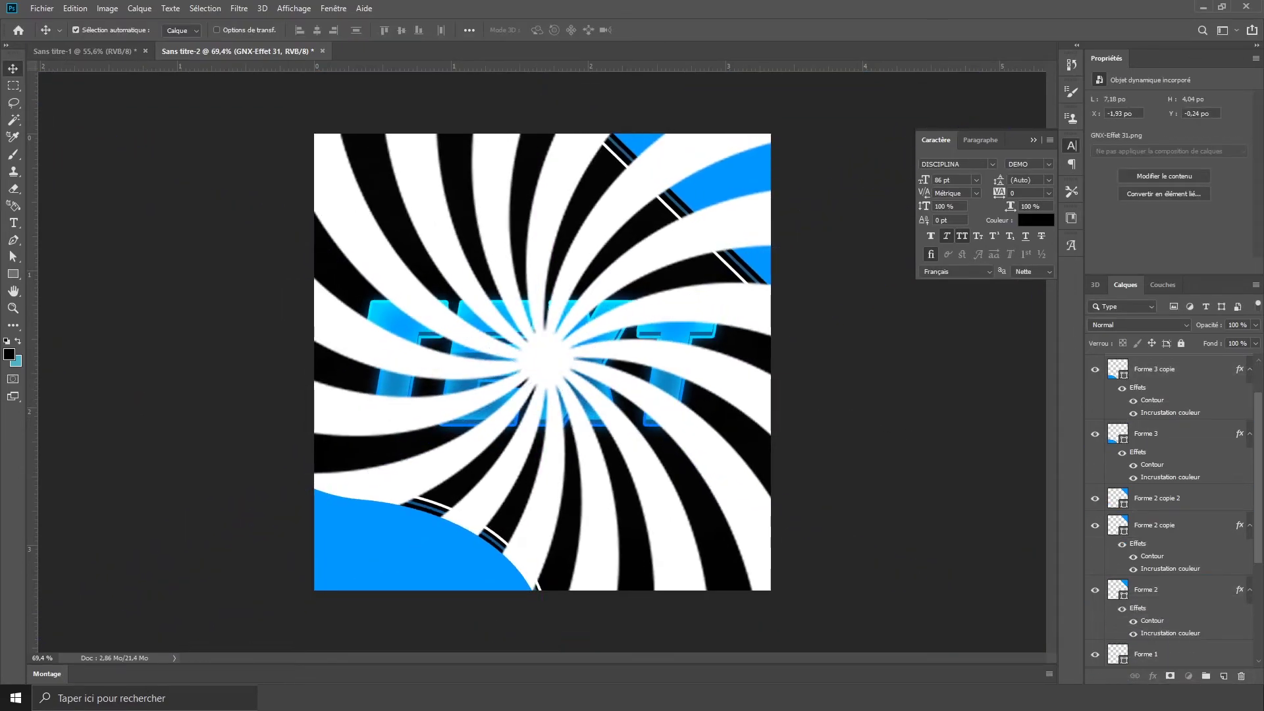
{"action": "left_click_drag", "start_coordinate": [1119, 658], "coordinate": [1147, 554]}
{"action": "left_click", "coordinate": [1153, 326]}
{"action": "left_click", "coordinate": [1130, 487]}
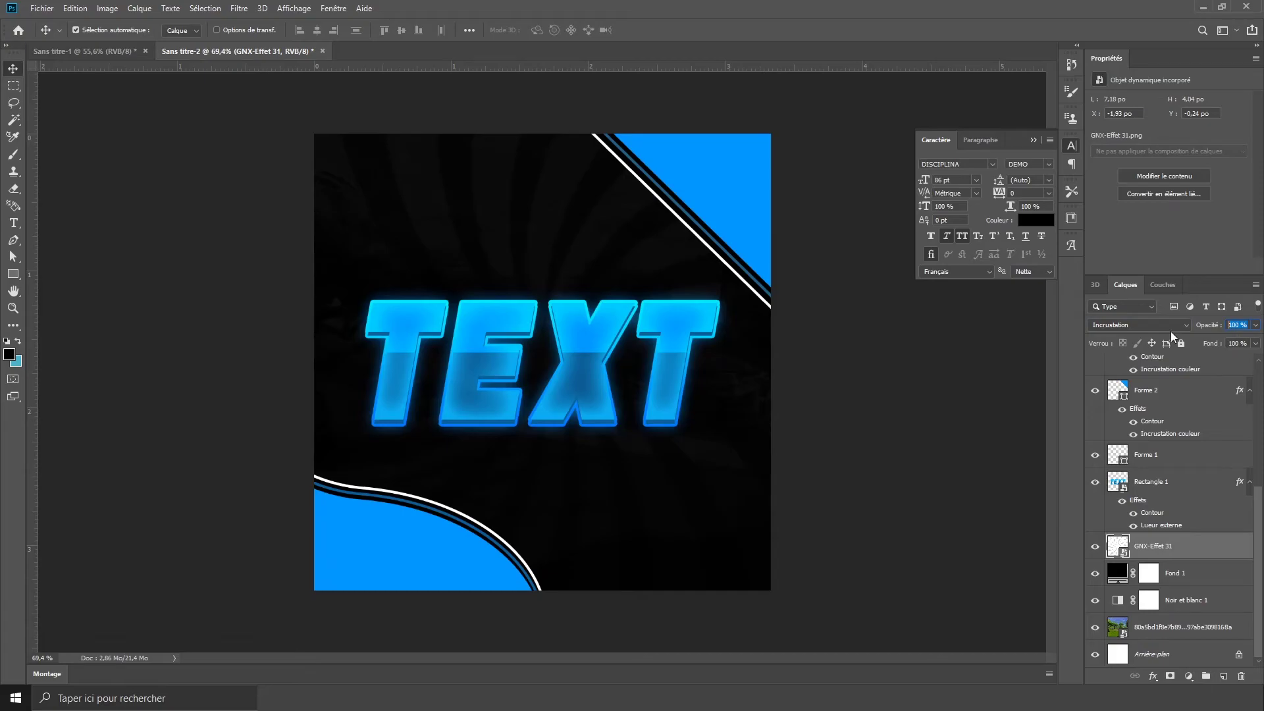
{"action": "type", "text": "40"}
{"action": "scroll", "coordinate": [434, 193], "scroll_direction": "up", "scroll_amount": 3}
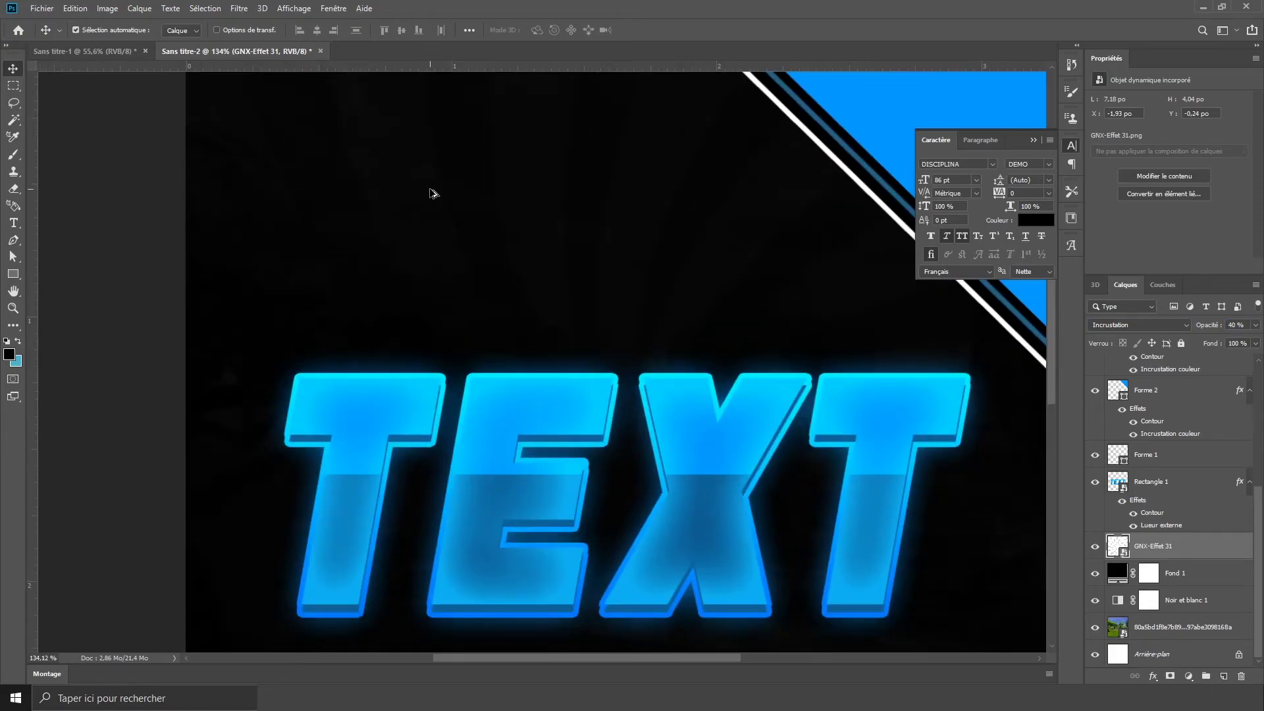
{"action": "scroll", "coordinate": [433, 193], "scroll_direction": "down", "scroll_amount": 3}
{"action": "scroll", "coordinate": [437, 198], "scroll_direction": "up", "scroll_amount": 1}
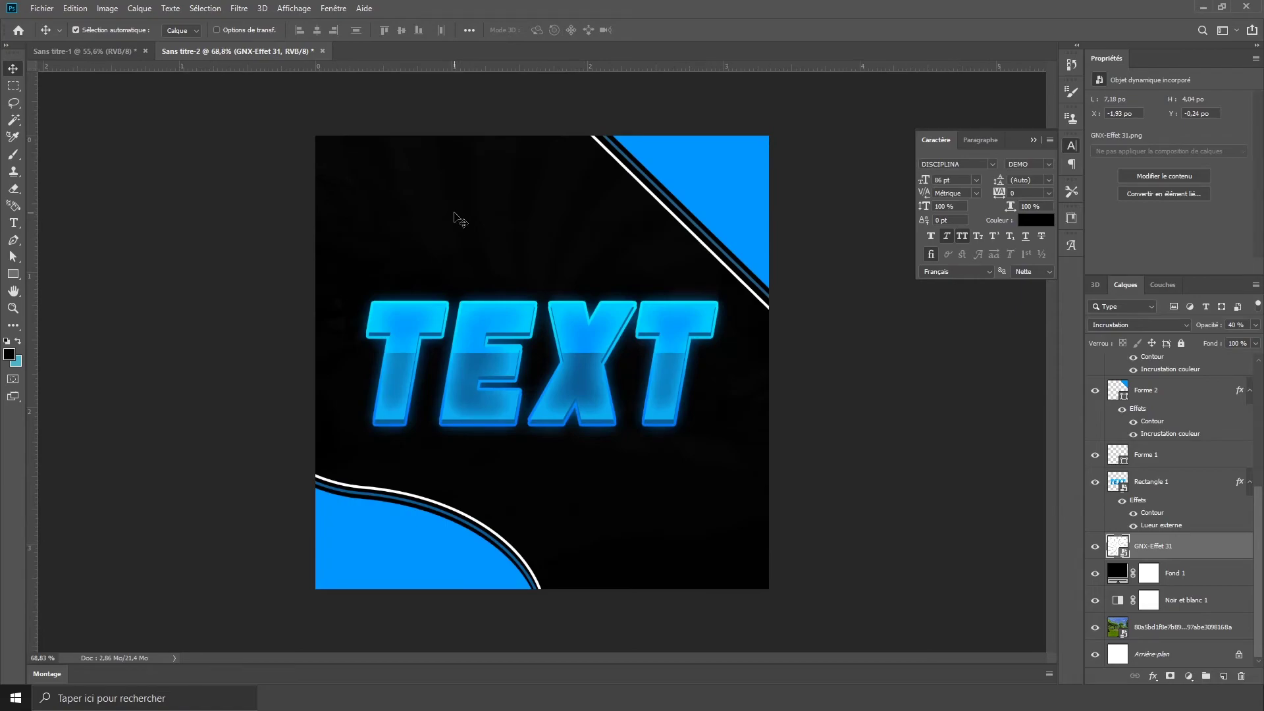
{"action": "scroll", "coordinate": [712, 433], "scroll_direction": "down", "scroll_amount": 1}
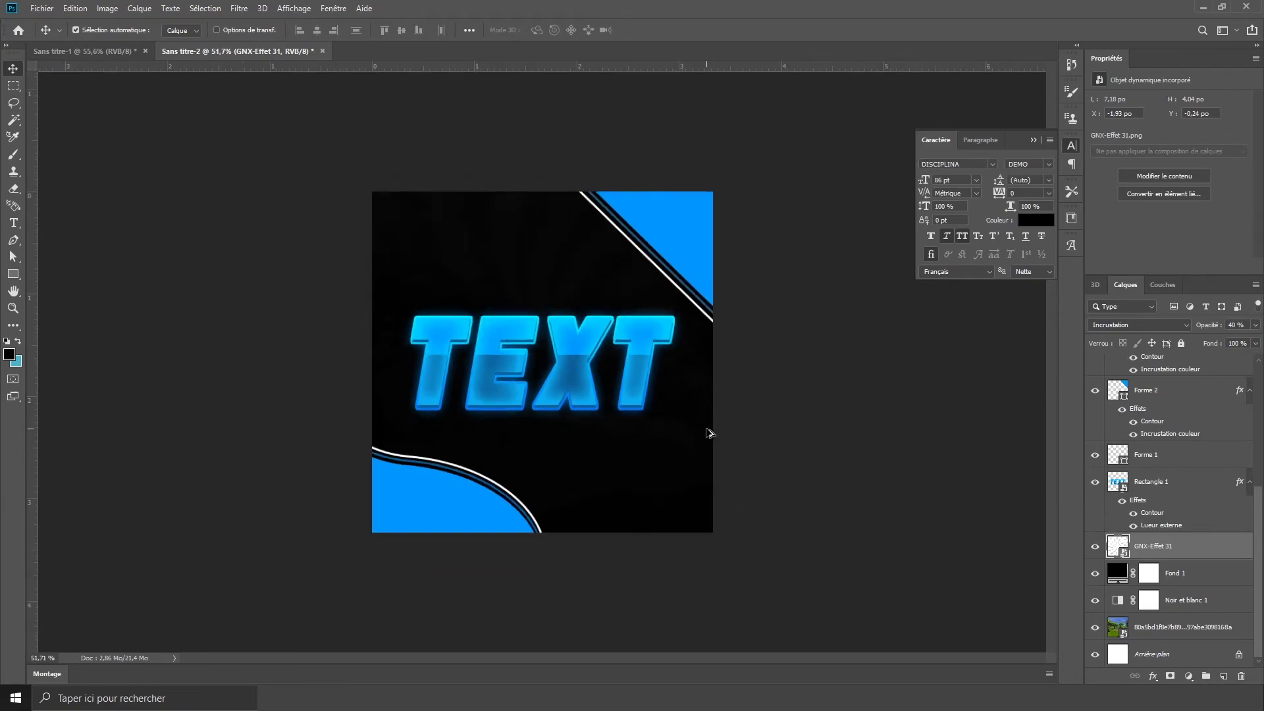
{"action": "scroll", "coordinate": [712, 433], "scroll_direction": "up", "scroll_amount": 2}
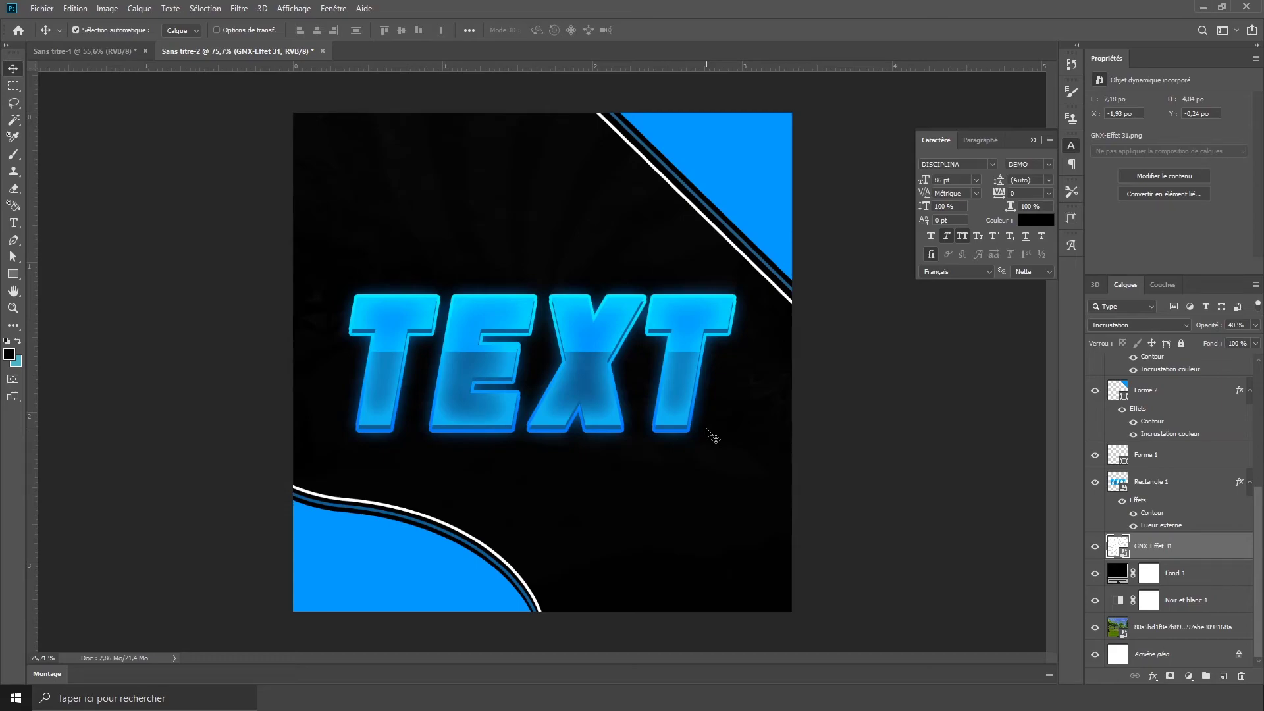
Place the PB010011 light-streak image between Rectangle 1 and GNX-Effet 31, scaled to about 4.84 × 3.63 po so it covers the canvas
{"action": "scroll", "coordinate": [373, 452], "scroll_direction": "down", "scroll_amount": 1}
{"action": "scroll", "coordinate": [525, 486], "scroll_direction": "up", "scroll_amount": 2}
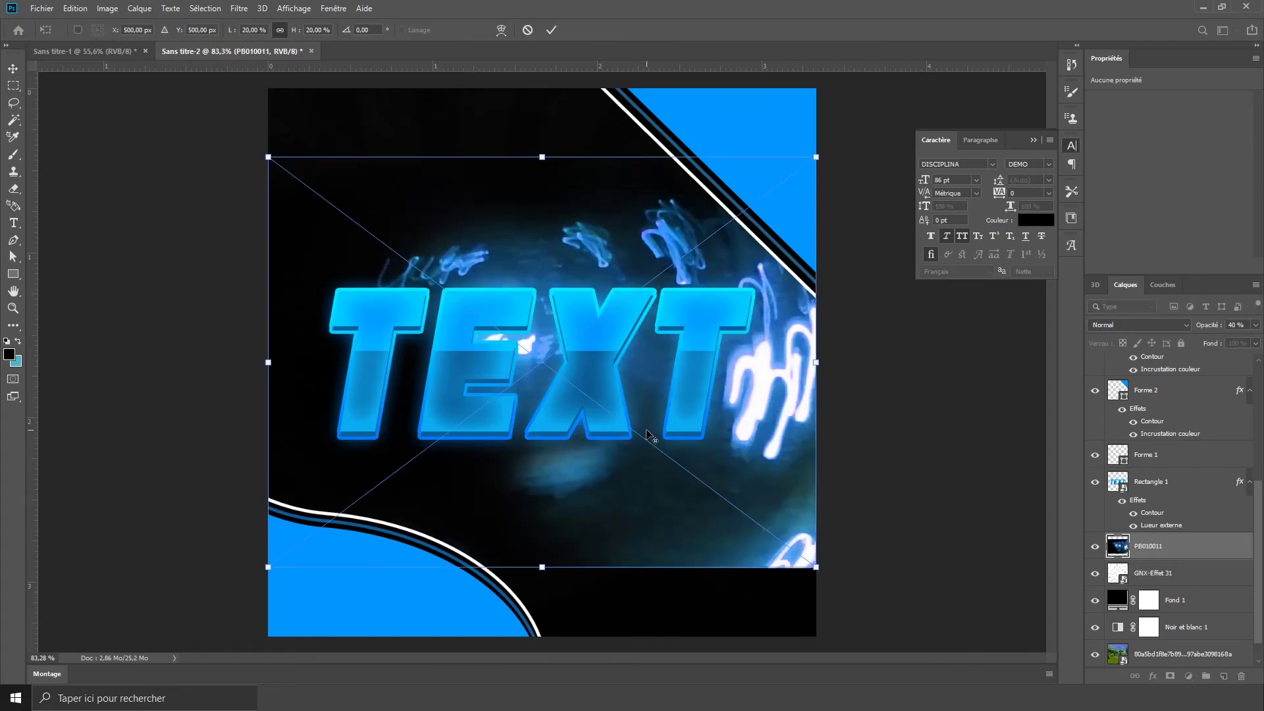
{"action": "scroll", "coordinate": [653, 418], "scroll_direction": "down", "scroll_amount": 5}
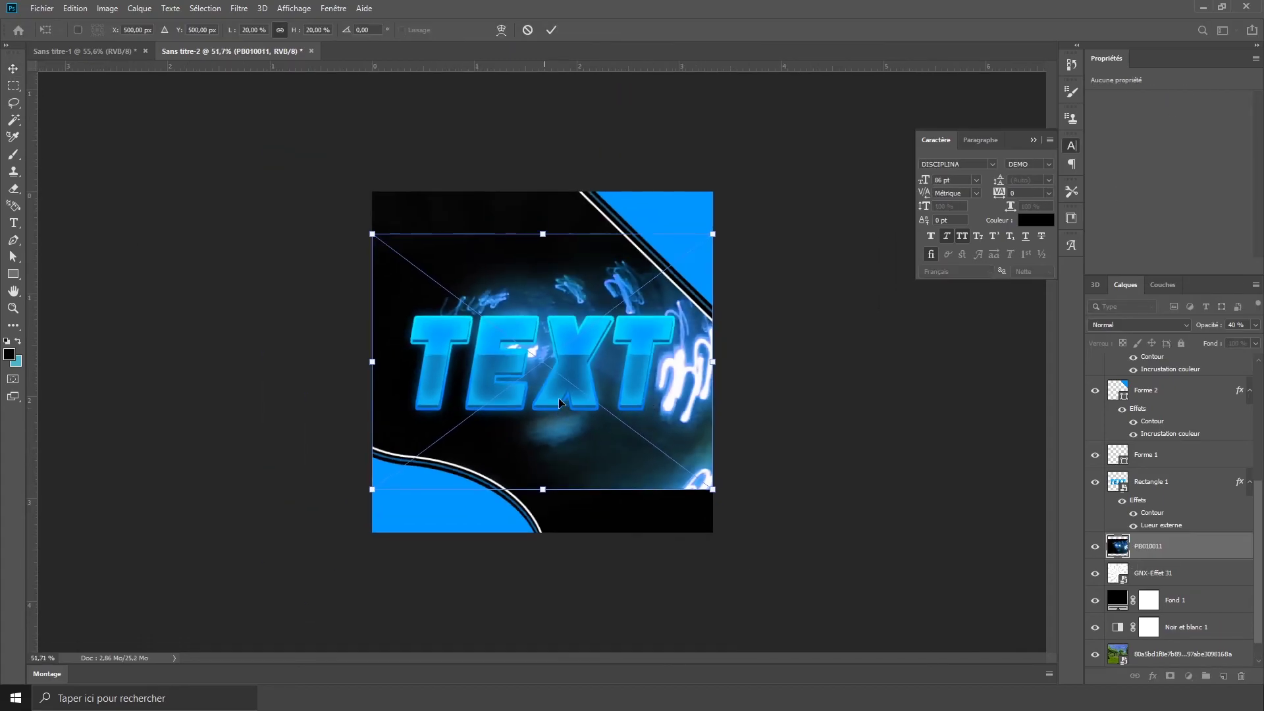
{"action": "left_click_drag", "start_coordinate": [549, 407], "coordinate": [507, 386]}
{"action": "mouse_move", "coordinate": [631, 366]}
{"action": "left_mouse_down"}
{"action": "mouse_move", "coordinate": [764, 362]}
{"action": "mouse_move", "coordinate": [630, 388]}
{"action": "mouse_move", "coordinate": [644, 387]}
{"action": "left_mouse_up"}
{"action": "key", "text": "Return"}
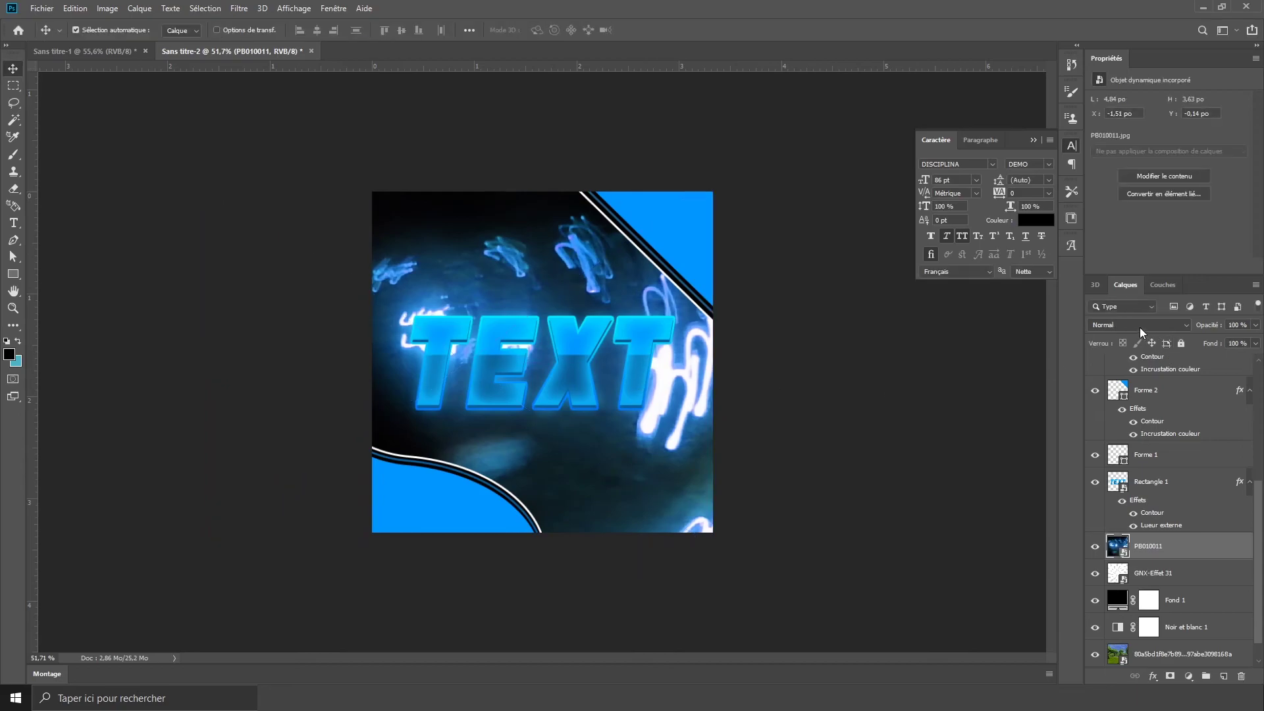
Set PB010011's blend mode to Superposition and add a white layer mask to it
{"action": "left_click", "coordinate": [1136, 325]}
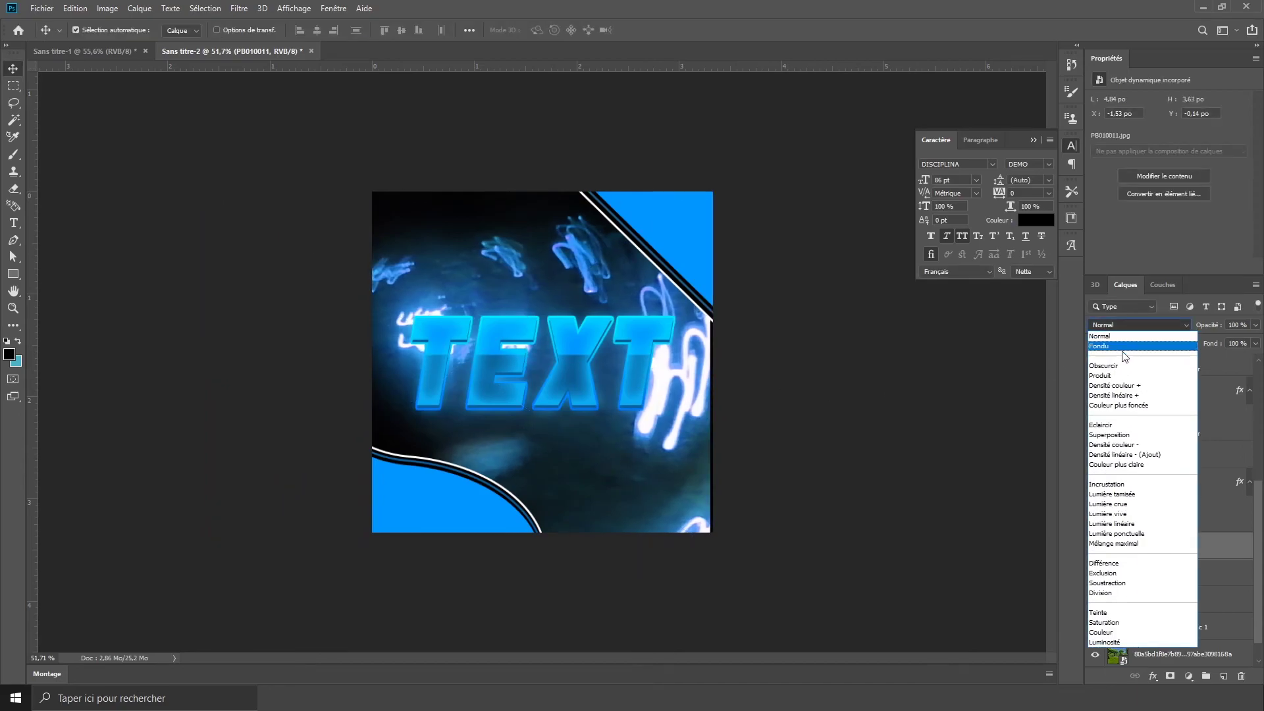
{"action": "left_click", "coordinate": [1111, 435]}
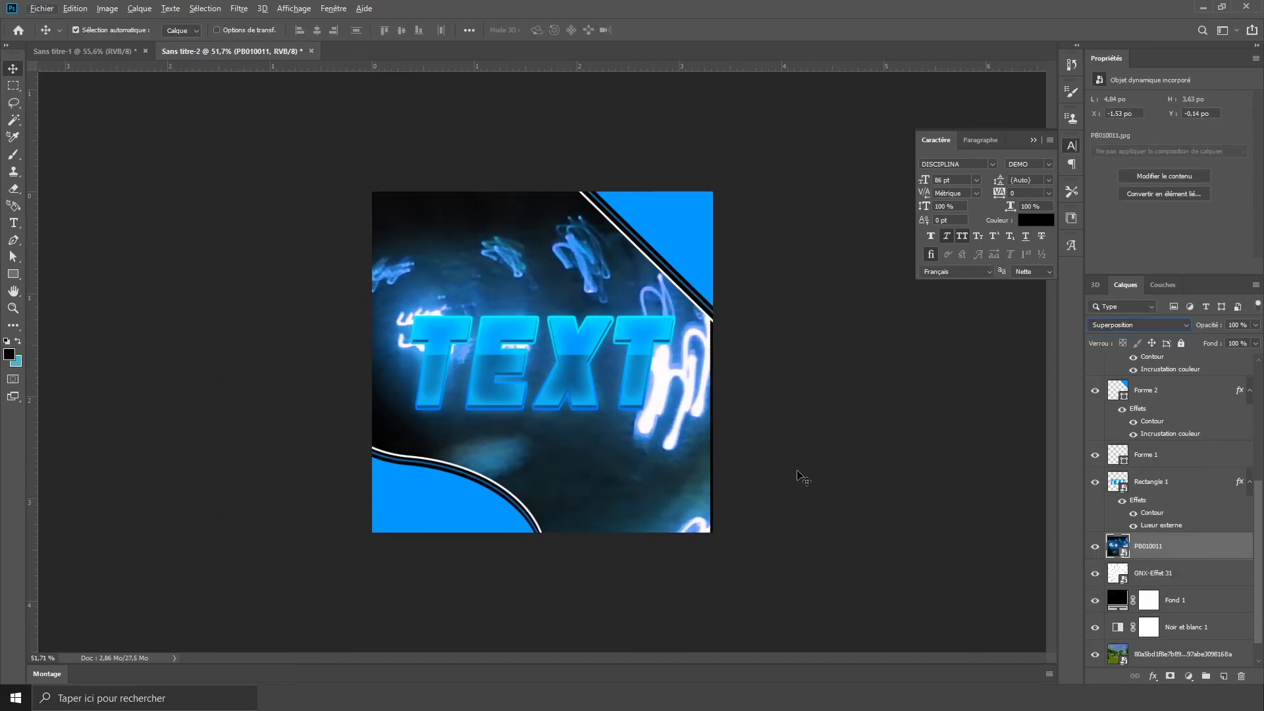
{"action": "scroll", "coordinate": [779, 483], "scroll_direction": "up", "scroll_amount": 1}
{"action": "left_click", "coordinate": [1172, 677]}
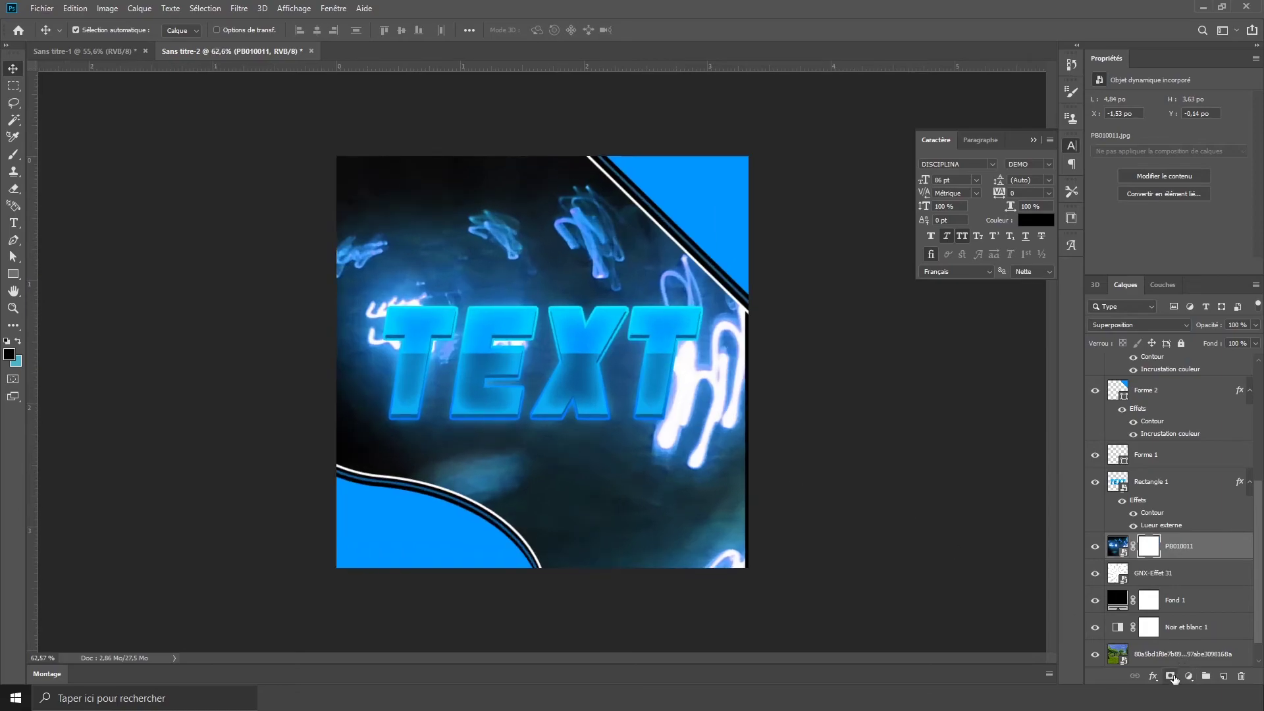
Paint black around the canvas edges on PB010011's mask with a soft 803 px brush to fade the image's borders
{"action": "left_click", "coordinate": [19, 157]}
{"action": "left_click_drag", "start_coordinate": [368, 239], "coordinate": [422, 217]}
{"action": "left_click_drag", "start_coordinate": [561, 71], "coordinate": [517, 81]}
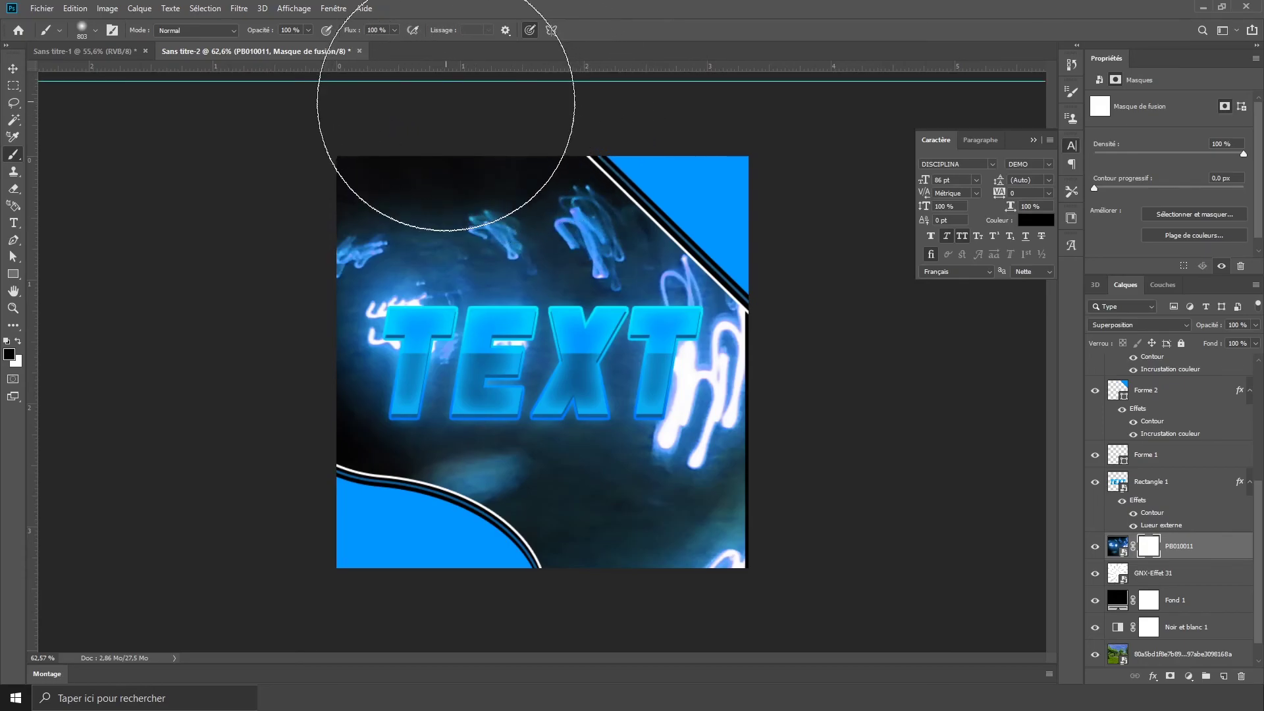
{"action": "scroll", "coordinate": [507, 351], "scroll_direction": "down", "scroll_amount": 3}
{"action": "scroll", "coordinate": [507, 351], "scroll_direction": "up", "scroll_amount": 1}
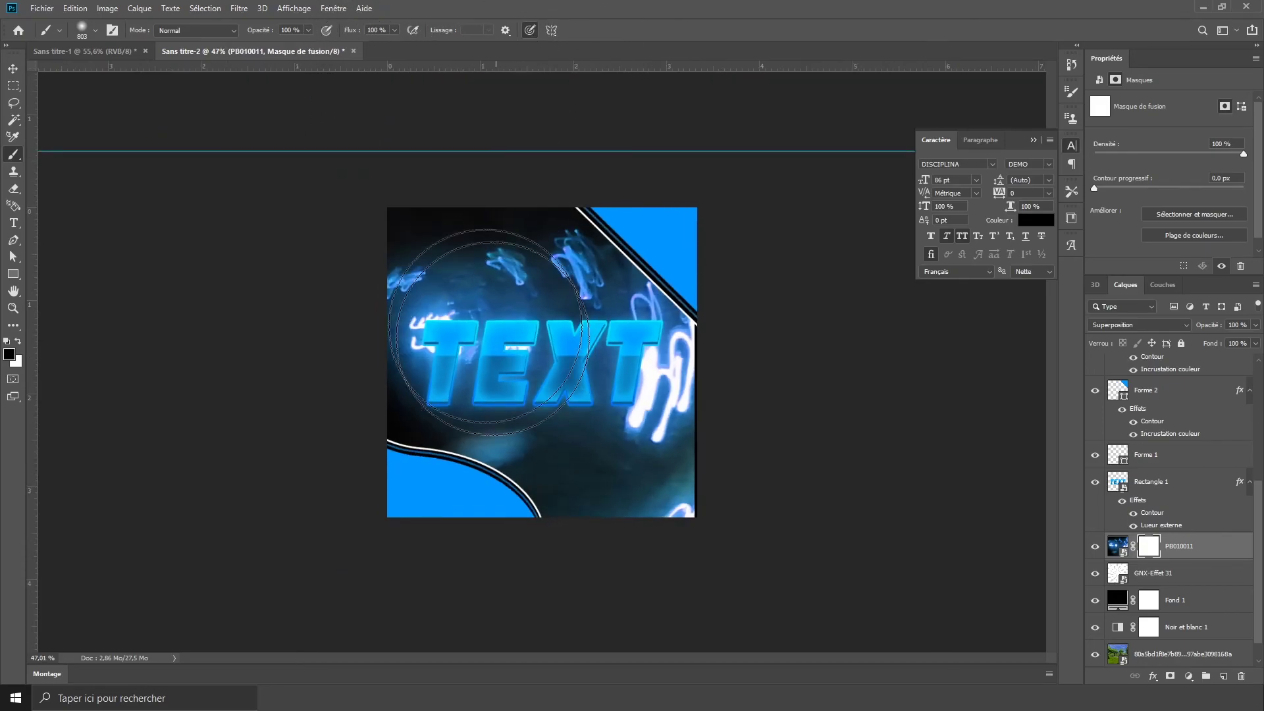
{"action": "mouse_move", "coordinate": [511, 158]}
{"action": "left_mouse_down"}
{"action": "mouse_move", "coordinate": [382, 156]}
{"action": "mouse_move", "coordinate": [283, 282]}
{"action": "mouse_move", "coordinate": [296, 494]}
{"action": "mouse_move", "coordinate": [687, 615]}
{"action": "mouse_move", "coordinate": [801, 472]}
{"action": "mouse_move", "coordinate": [790, 249]}
{"action": "mouse_move", "coordinate": [669, 99]}
{"action": "left_mouse_up"}
Shift PB010011 slightly left and down with Free Transform, and fade its right and lower edges with more black on the mask
{"action": "left_click", "coordinate": [13, 68]}
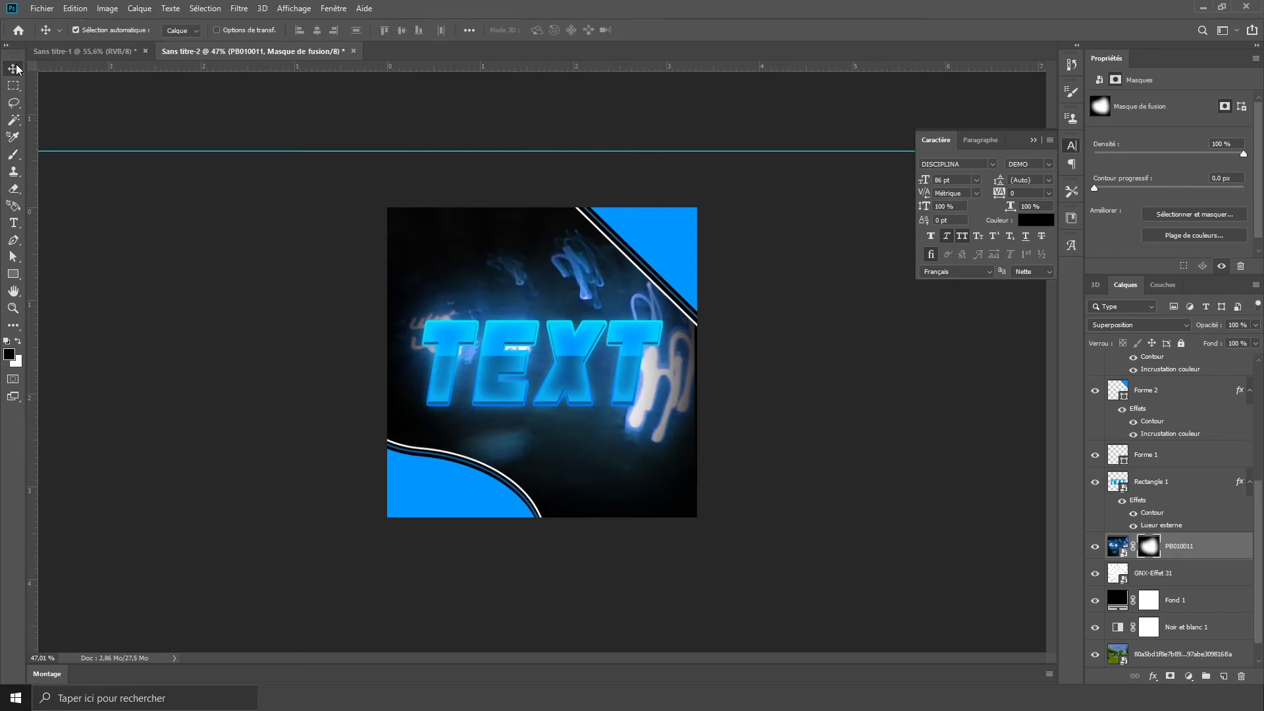
{"action": "key", "text": "ctrl+t"}
{"action": "mouse_move", "coordinate": [594, 384]}
{"action": "left_mouse_down"}
{"action": "mouse_move", "coordinate": [598, 393]}
{"action": "mouse_move", "coordinate": [579, 383]}
{"action": "mouse_move", "coordinate": [591, 390]}
{"action": "left_mouse_up"}
{"action": "key", "text": "Return"}
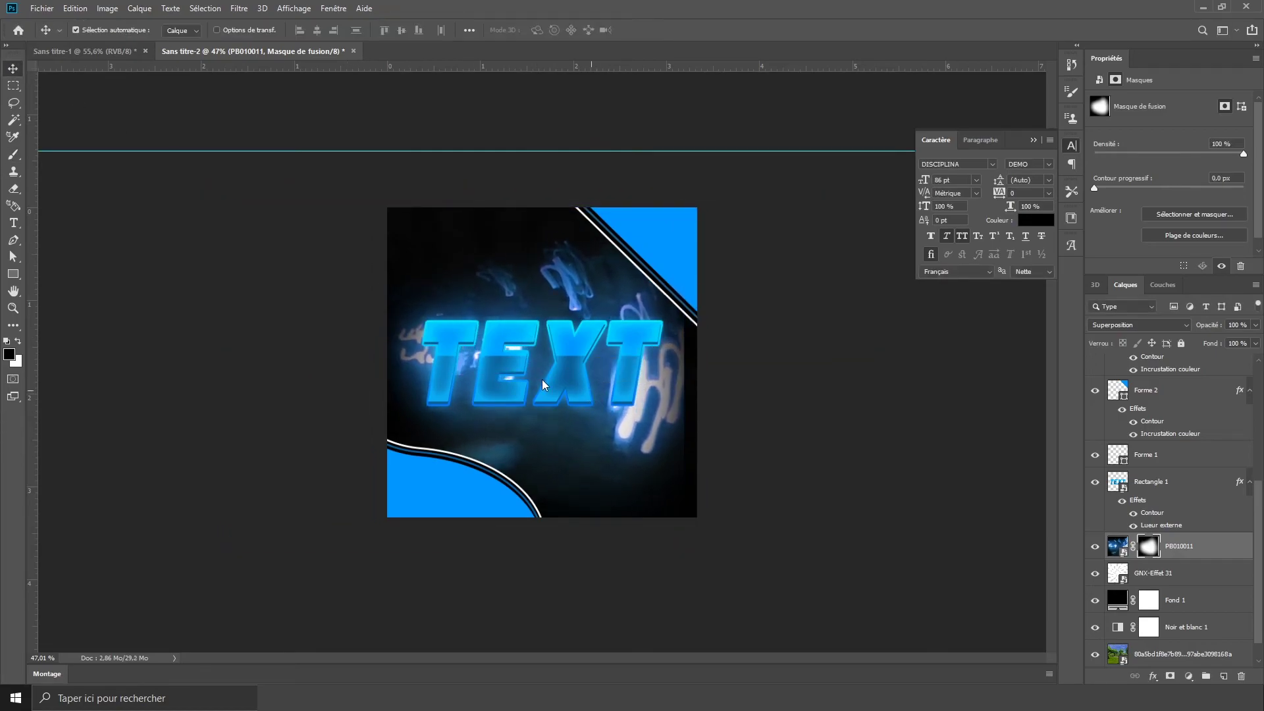
{"action": "left_click", "coordinate": [14, 153]}
{"action": "mouse_move", "coordinate": [668, 520]}
{"action": "left_mouse_down"}
{"action": "mouse_move", "coordinate": [756, 522]}
{"action": "mouse_move", "coordinate": [793, 398]}
{"action": "mouse_move", "coordinate": [790, 240]}
{"action": "mouse_move", "coordinate": [795, 396]}
{"action": "mouse_move", "coordinate": [535, 550]}
{"action": "left_mouse_up"}
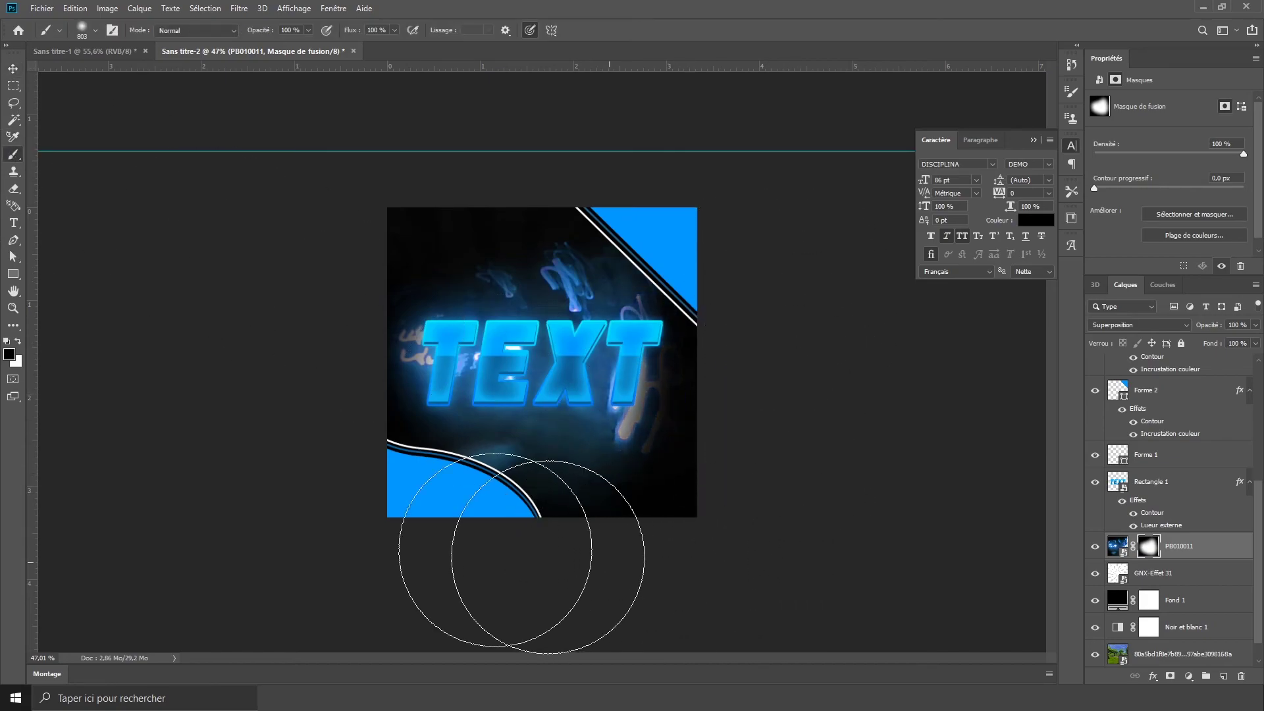
Lower PB010011's opacity to 22% and remove the stray horizontal guide above the canvas
{"action": "left_click", "coordinate": [13, 67]}
{"action": "left_click", "coordinate": [1256, 324]}
{"action": "left_click_drag", "start_coordinate": [1256, 339], "coordinate": [1207, 338]}
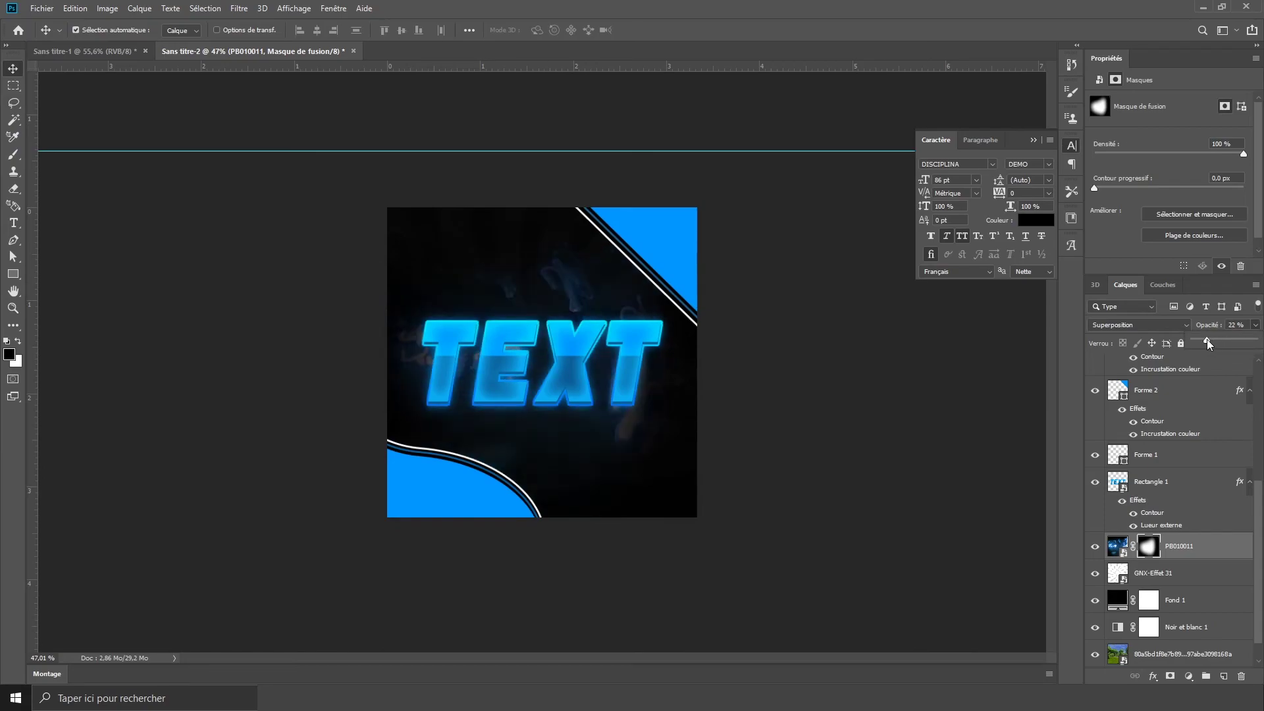
{"action": "left_click", "coordinate": [827, 466]}
{"action": "scroll", "coordinate": [673, 352], "scroll_direction": "up", "scroll_amount": 1}
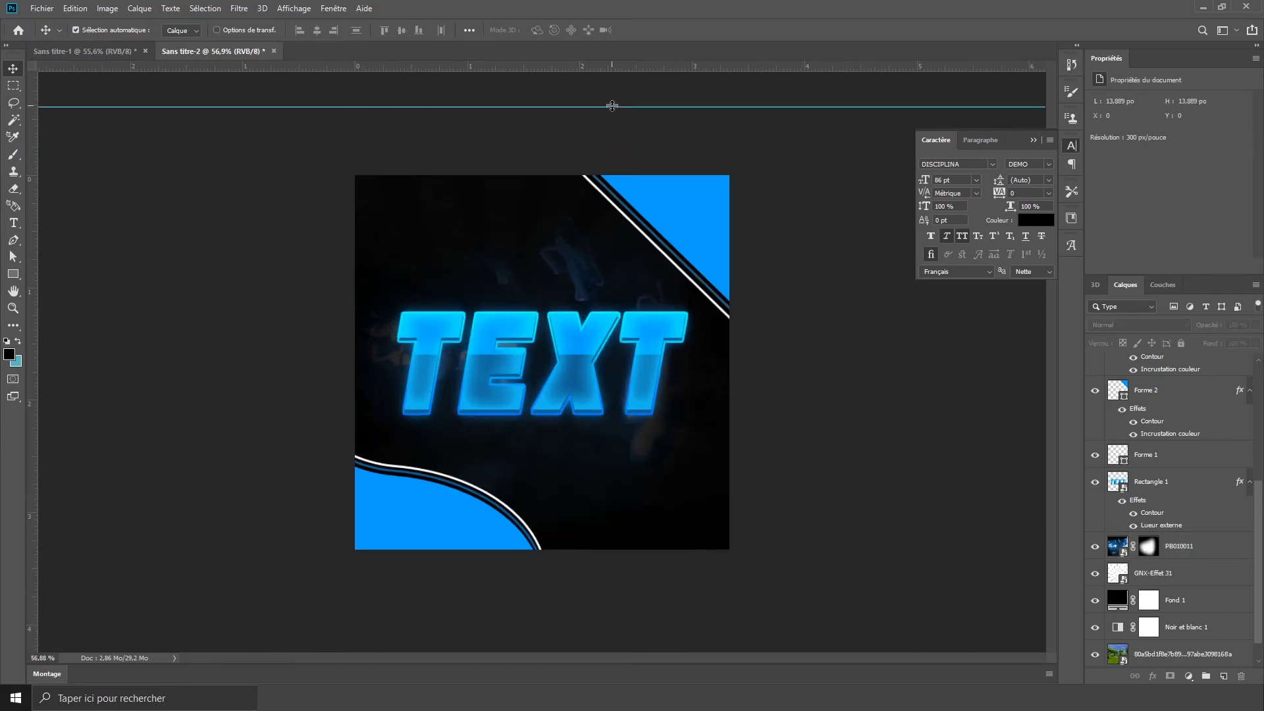
{"action": "scroll", "coordinate": [592, 342], "scroll_direction": "down", "scroll_amount": 1}
{"action": "scroll", "coordinate": [581, 362], "scroll_direction": "up", "scroll_amount": 3}
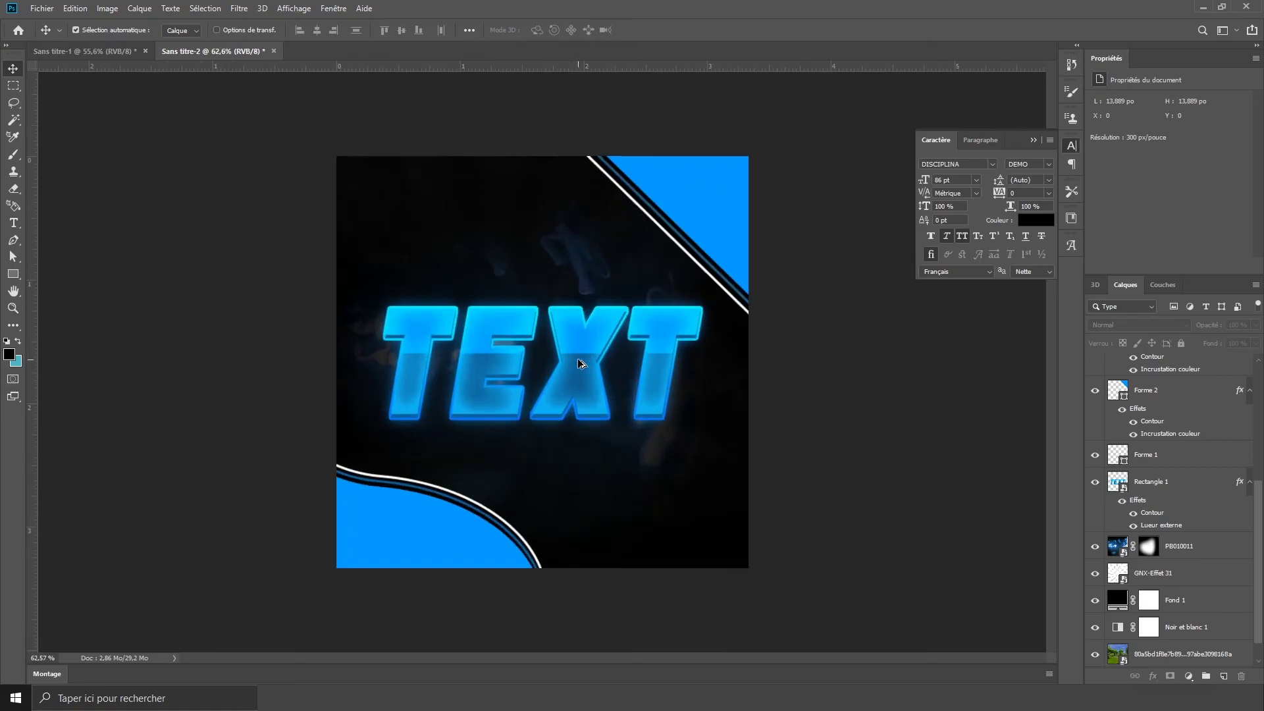
Examine the whole composition near and far to judge the faded light streaks behind the TEXT lettering
{"action": "scroll", "coordinate": [582, 368], "scroll_direction": "down", "scroll_amount": 3}
{"action": "scroll", "coordinate": [584, 368], "scroll_direction": "up", "scroll_amount": 1}
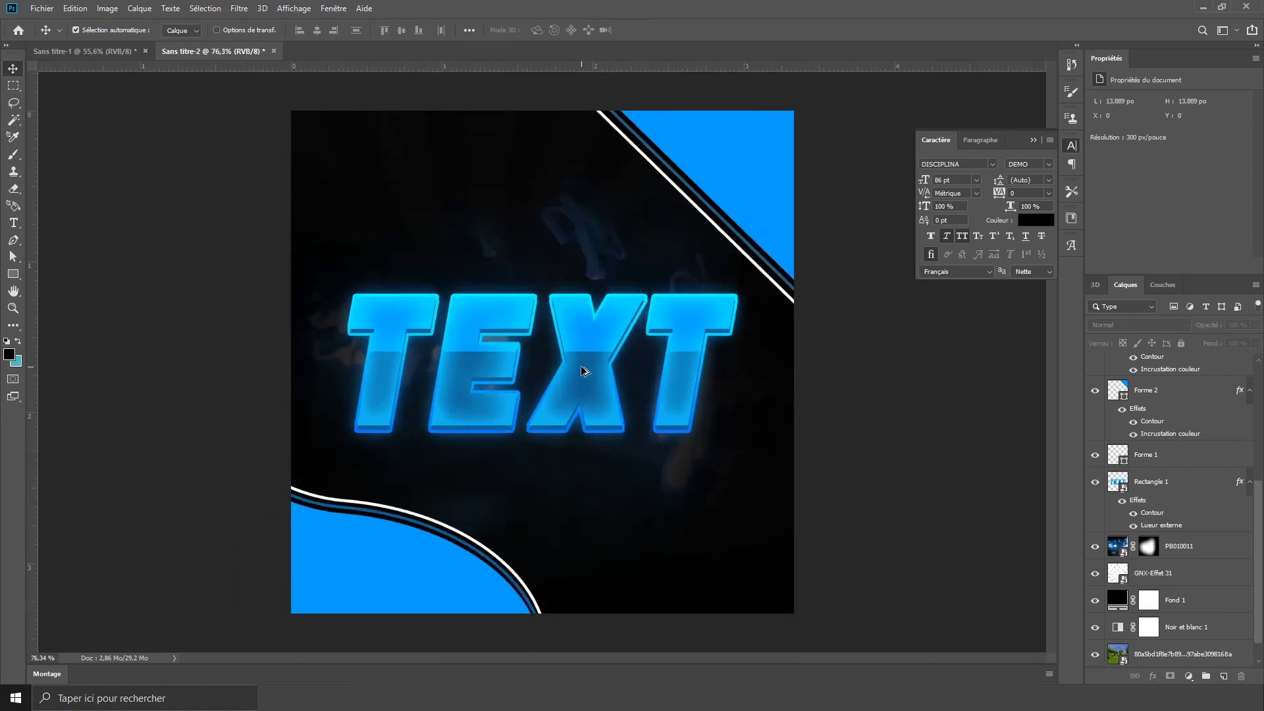
{"action": "scroll", "coordinate": [584, 367], "scroll_direction": "down", "scroll_amount": 1}
{"action": "scroll", "coordinate": [573, 511], "scroll_direction": "up", "scroll_amount": 1}
{"action": "scroll", "coordinate": [575, 516], "scroll_direction": "down", "scroll_amount": 2}
{"action": "scroll", "coordinate": [573, 515], "scroll_direction": "up", "scroll_amount": 2}
{"action": "scroll", "coordinate": [573, 514], "scroll_direction": "down", "scroll_amount": 2}
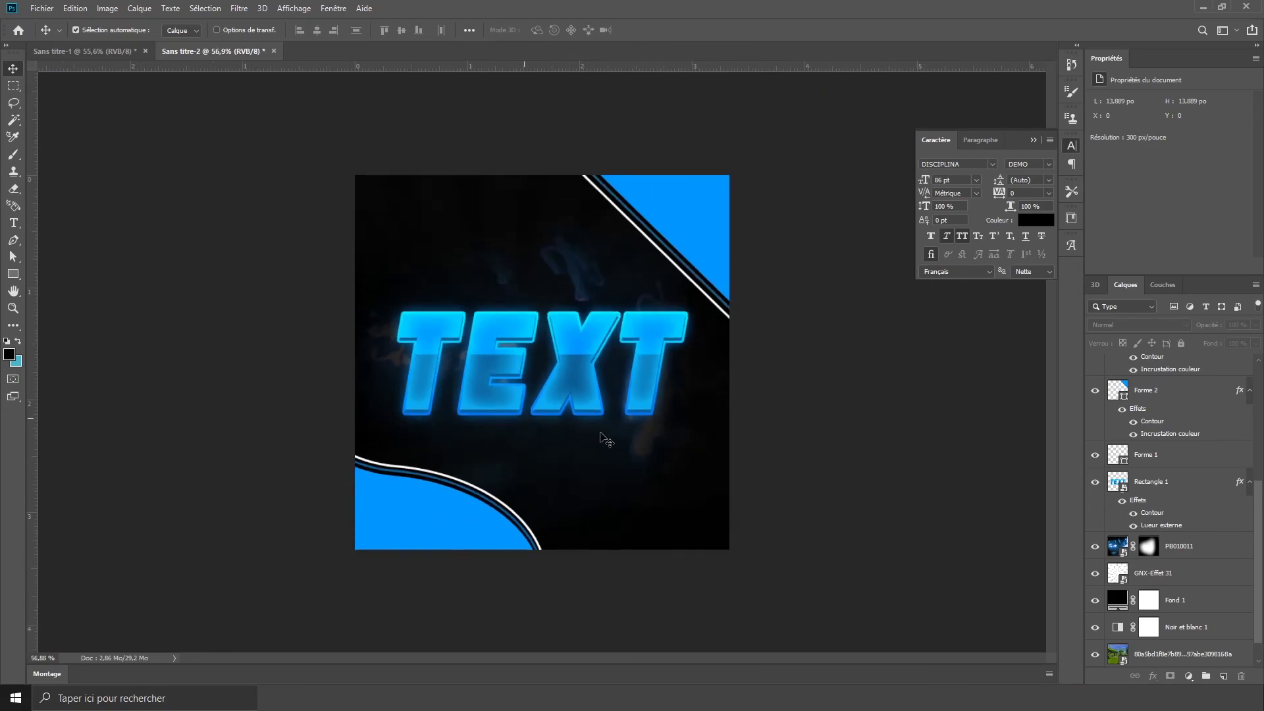
{"action": "scroll", "coordinate": [573, 401], "scroll_direction": "down", "scroll_amount": 1}
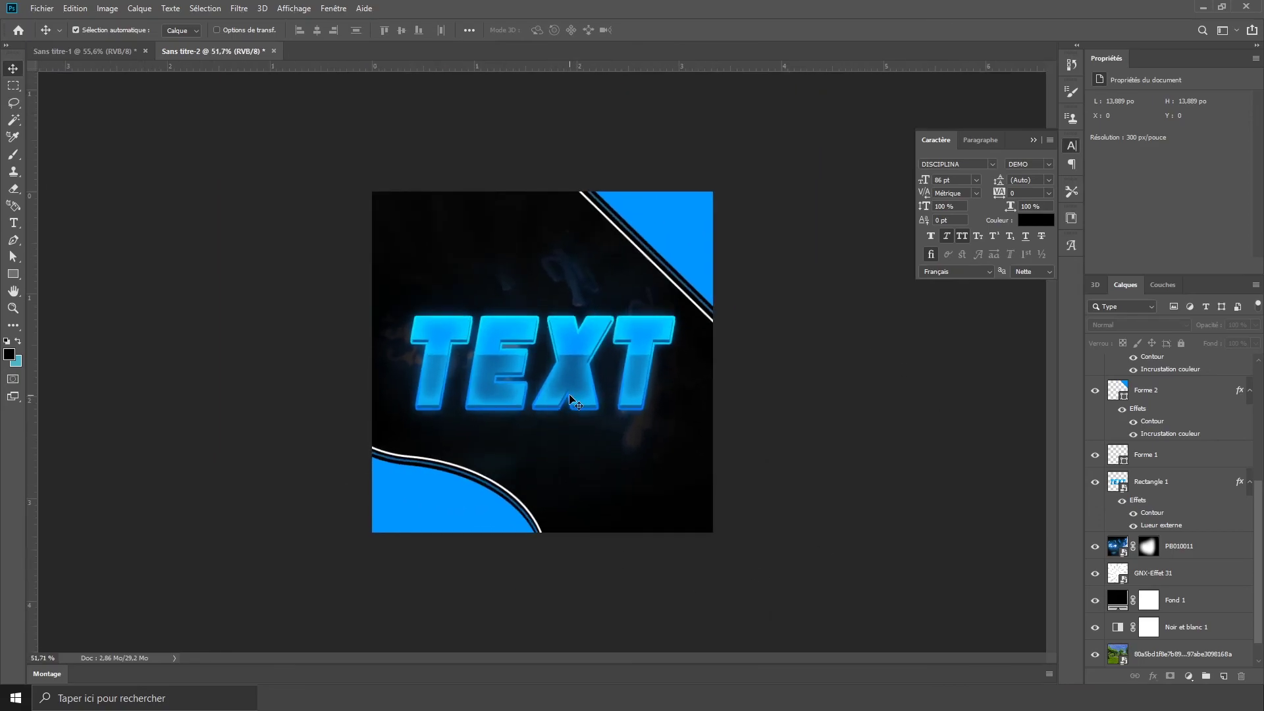